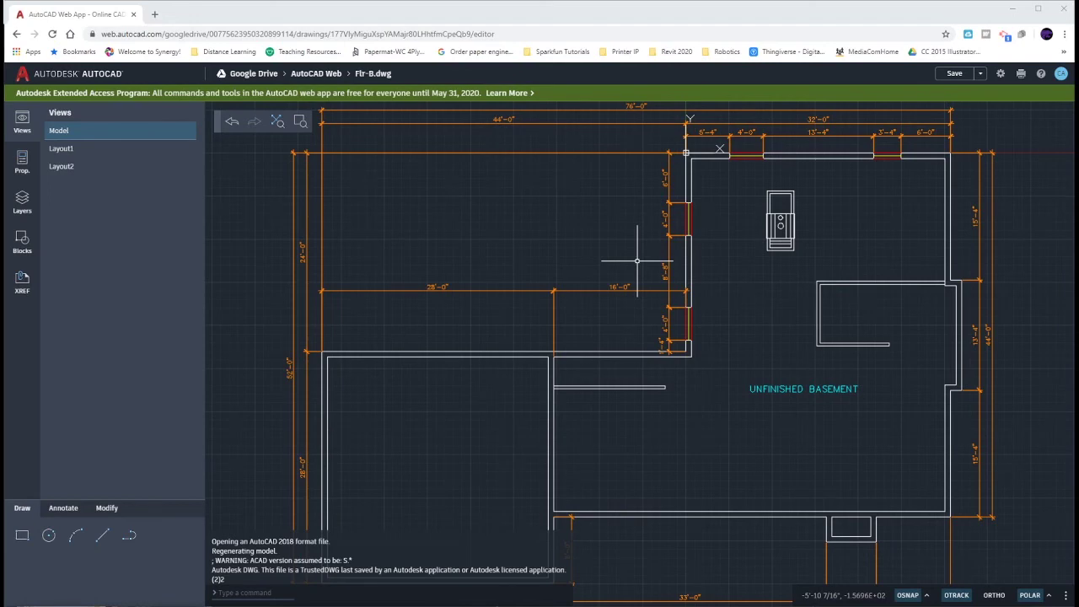
# Create layer A-FLOR-VERT, colour it yellow, and make it the current layer.
pyautogui.click(22, 203)
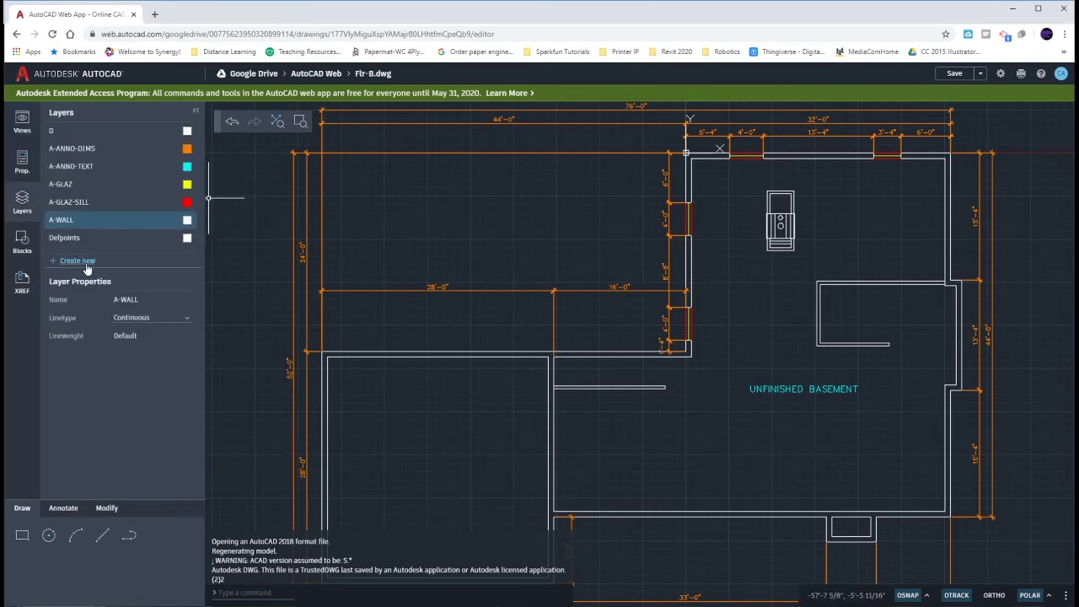
pyautogui.click(84, 262)
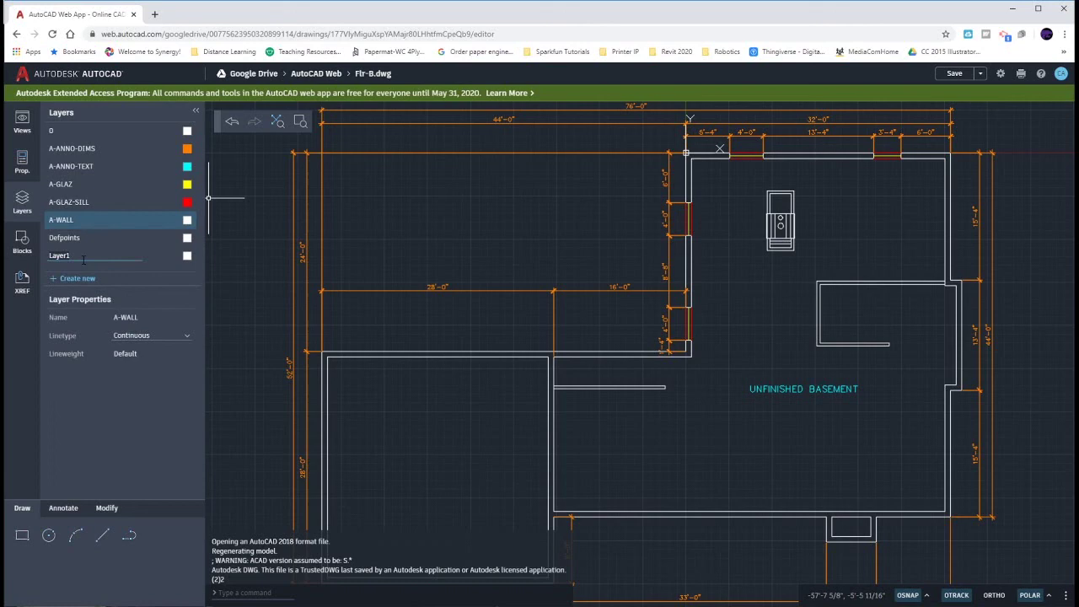
pyautogui.write('A-FLOR-VERT')
pyautogui.press('Return')
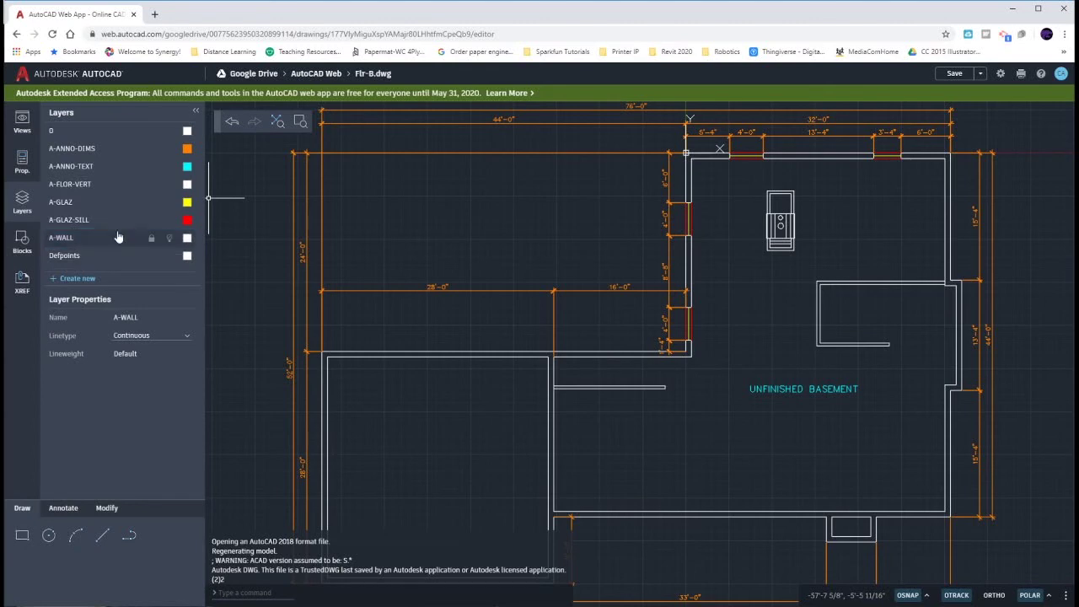
pyautogui.click(188, 186)
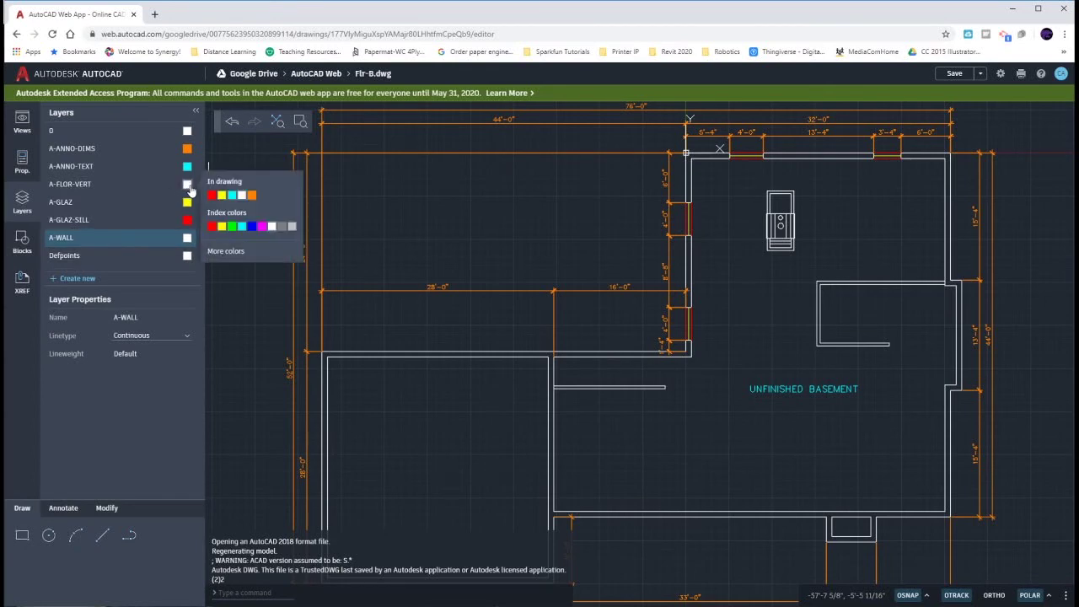
pyautogui.click(222, 226)
pyautogui.click(80, 183)
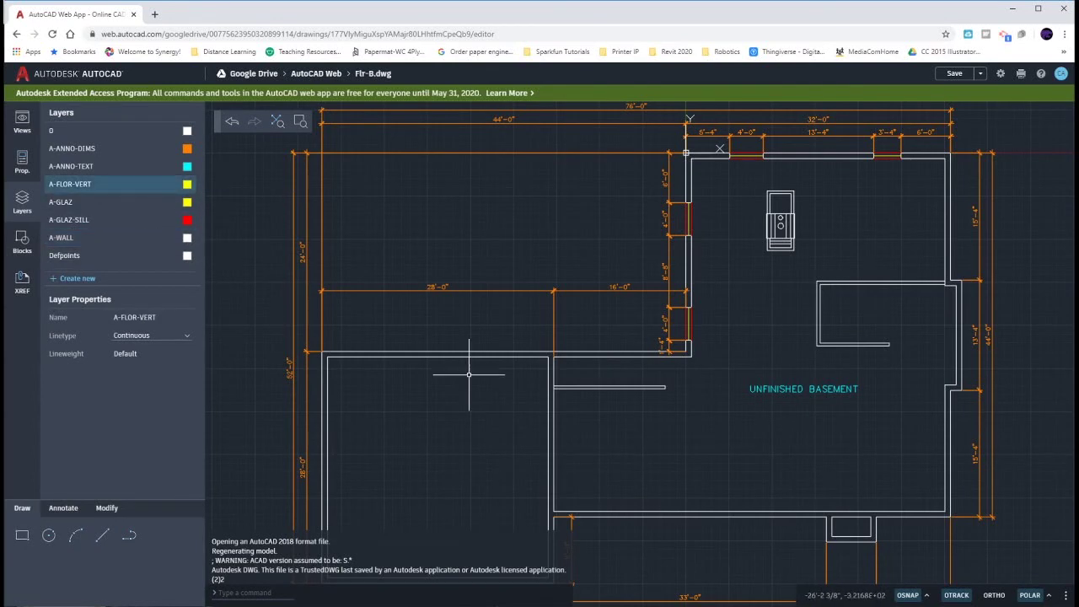
# Zoom in and pan until the walled stair room right of the basement label fills the view.
pyautogui.scroll(5, 879, 309)
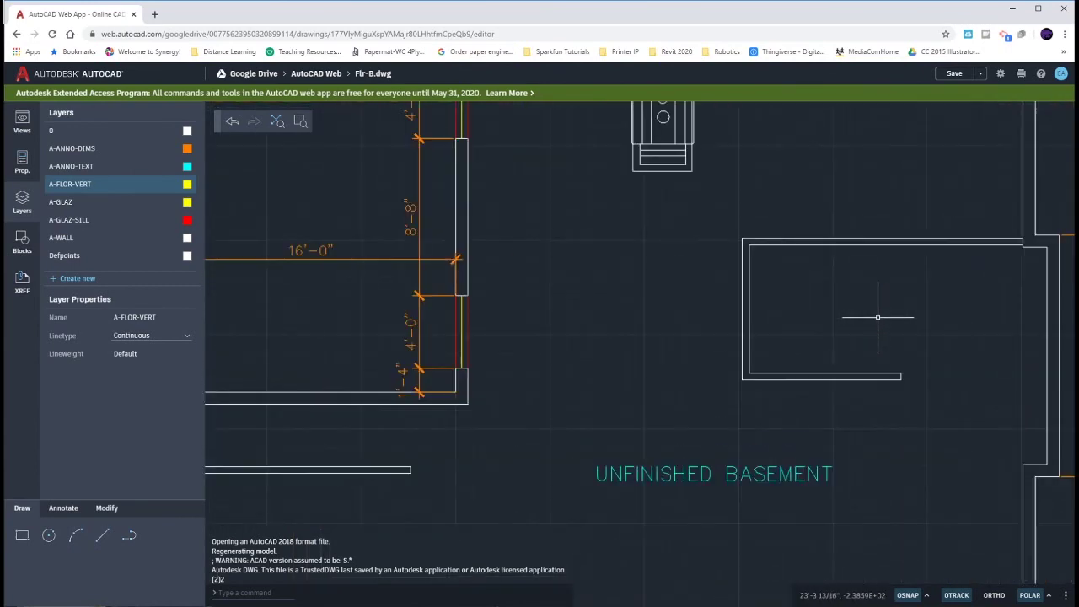
pyautogui.moveTo(903, 309); pyautogui.dragTo(769, 311, button='middle')
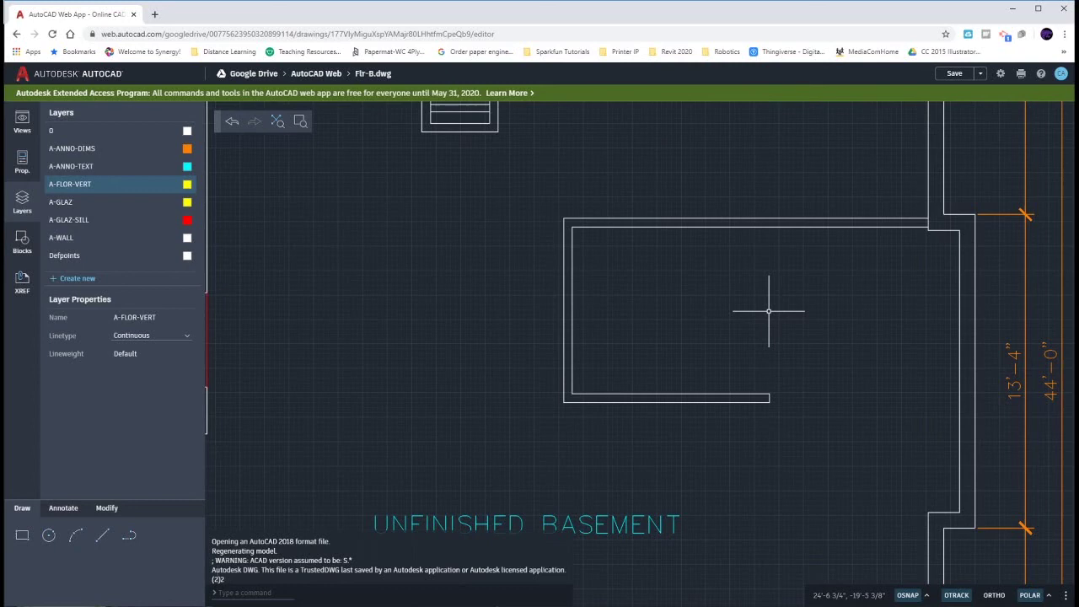
pyautogui.moveTo(769, 311); pyautogui.dragTo(729, 316, button='middle')
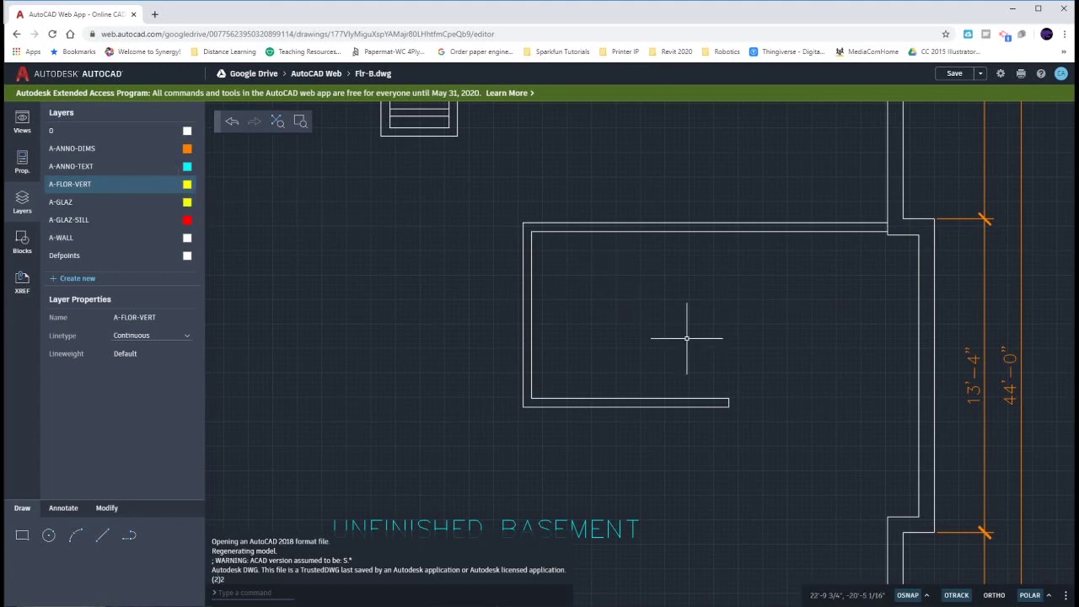
pyautogui.moveTo(734, 325); pyautogui.dragTo(688, 330, button='middle')
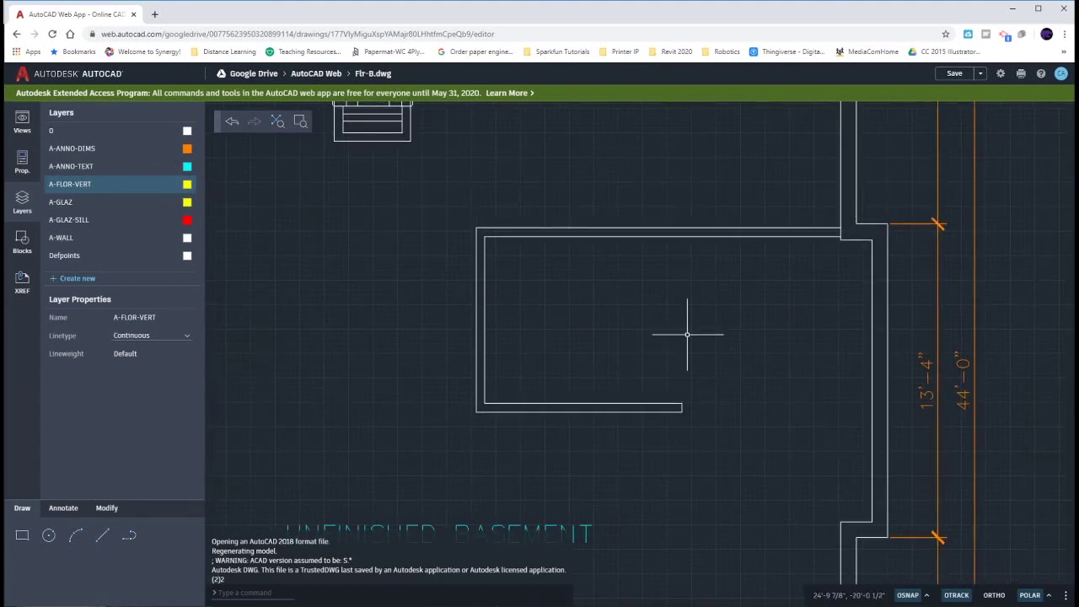
# Draw a vertical tread line 3'-8 5/8" from the inner wall up to the top wall.
pyautogui.click(102, 536)
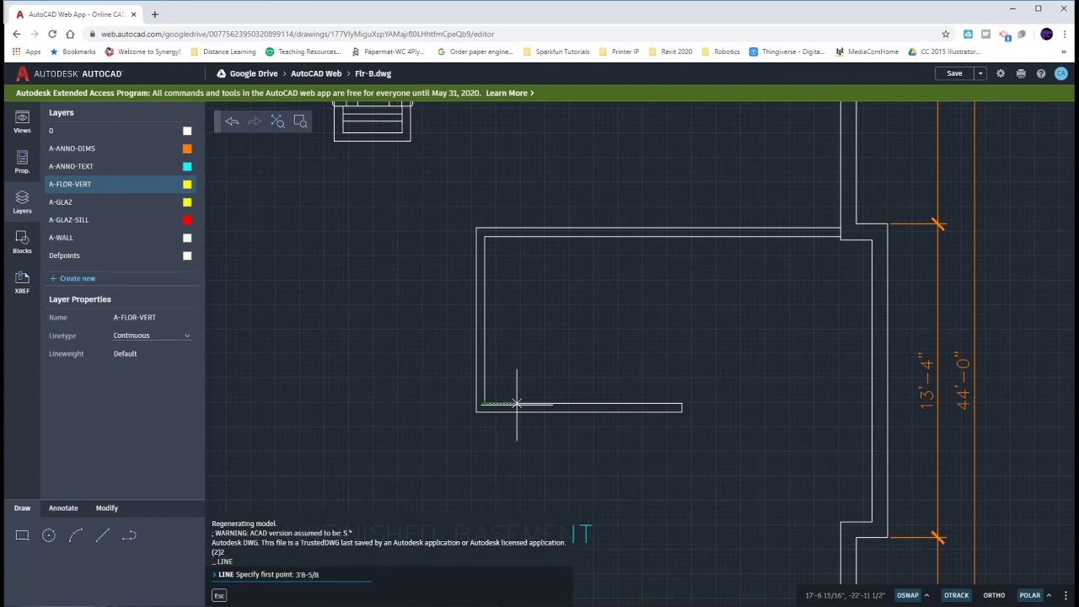
pyautogui.press('Return')
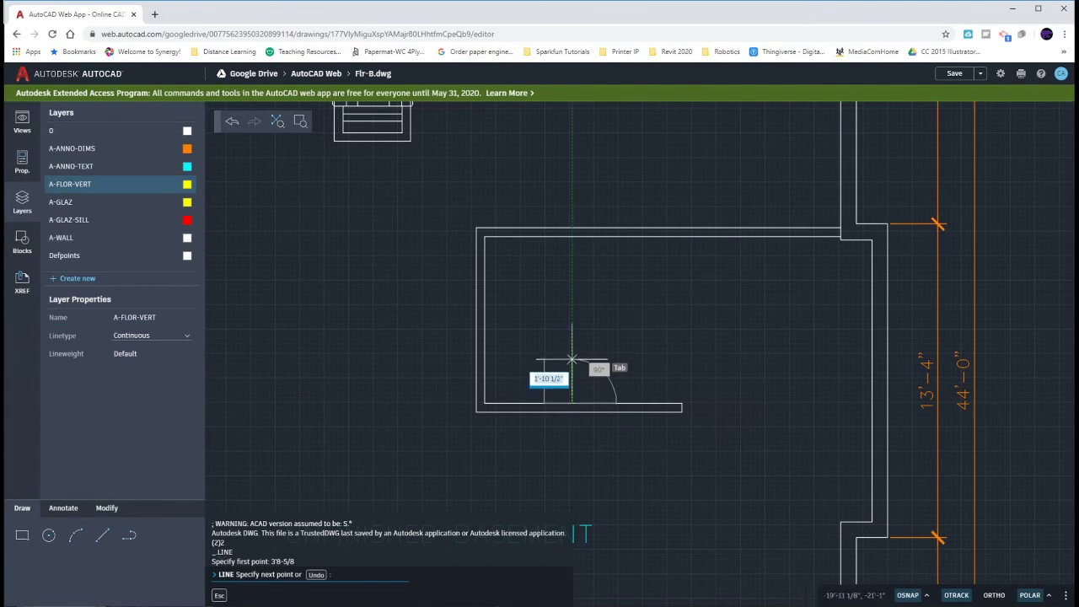
pyautogui.click(573, 238)
pyautogui.press('Escape')
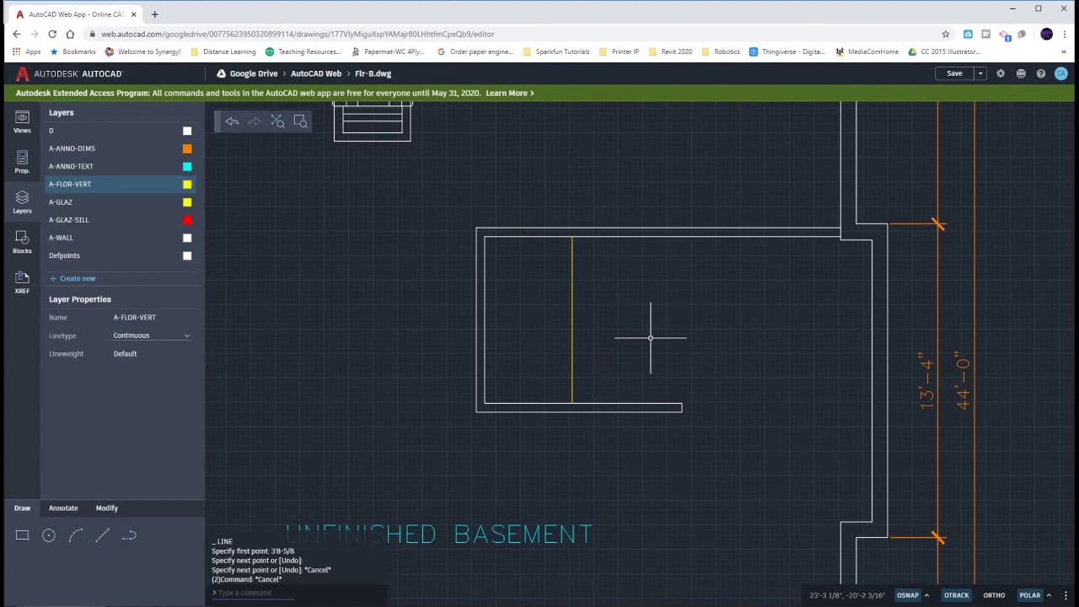
pyautogui.press('Escape')
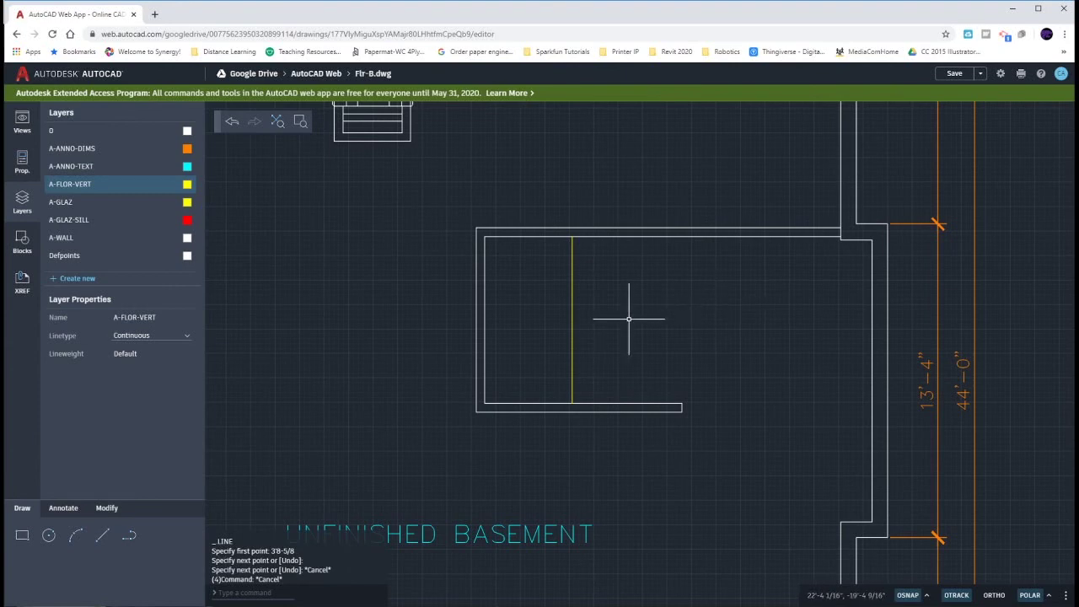
# Offset the first tread line repeatedly to the right, adding five treads spaced 10" apart.
pyautogui.press('Escape')
pyautogui.write('o')
pyautogui.press('Return')
pyautogui.press('Return')
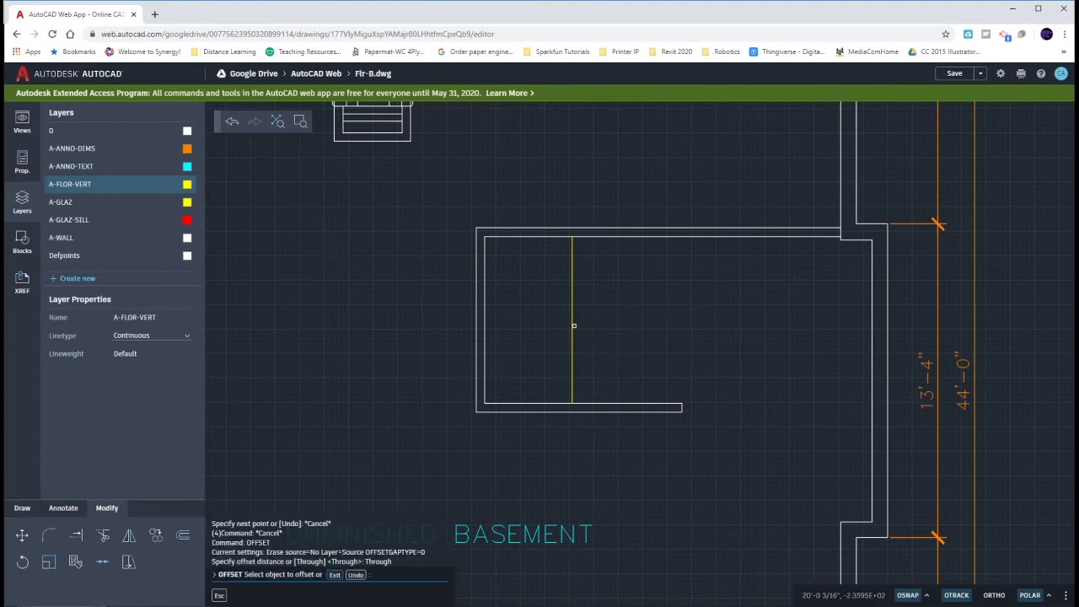
pyautogui.click(573, 325)
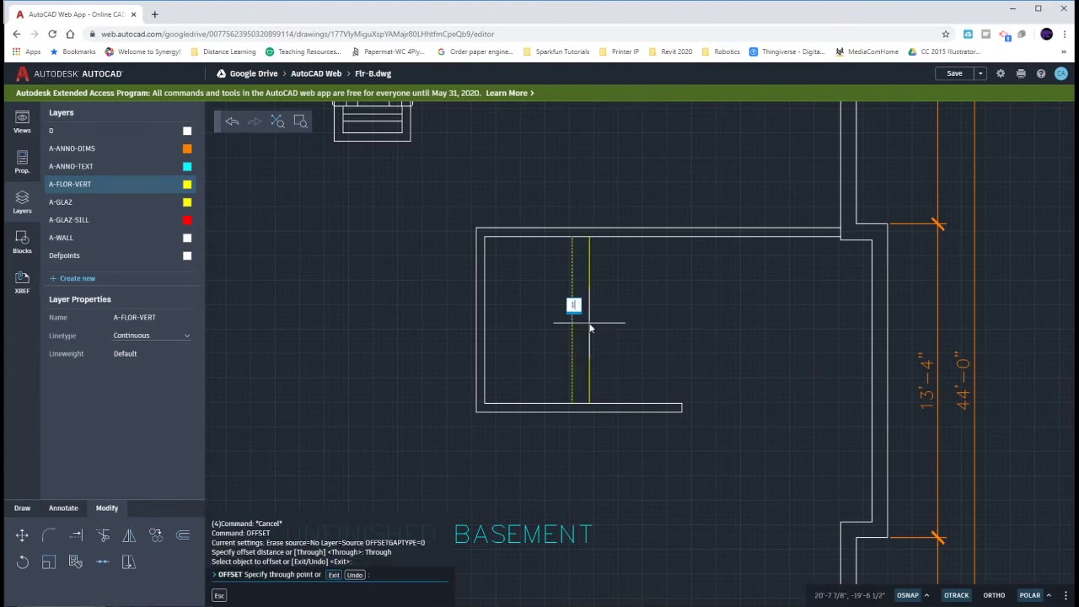
pyautogui.click(589, 323)
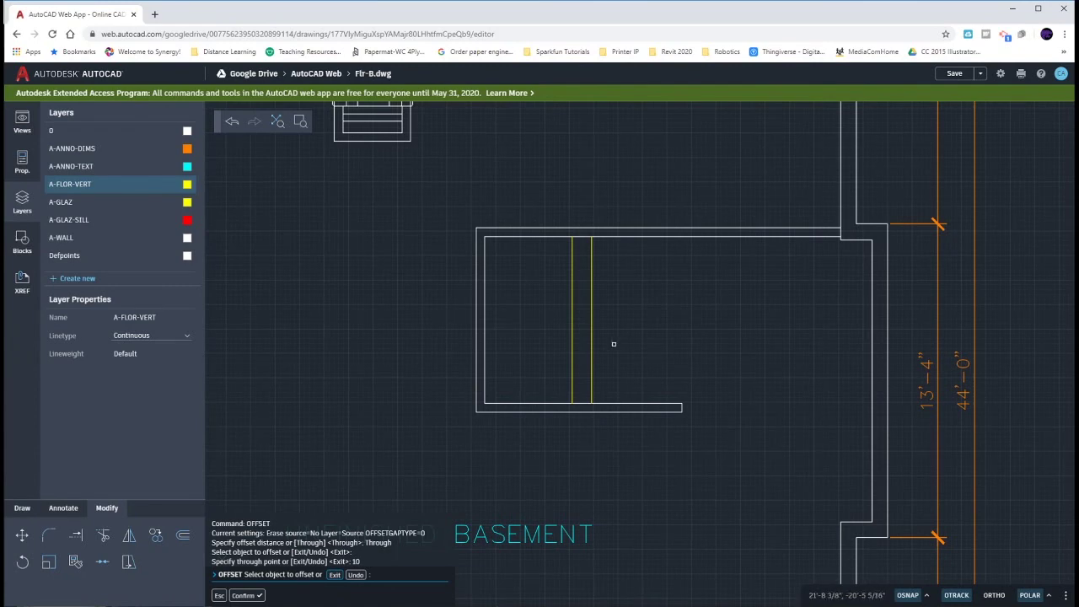
pyautogui.click(592, 336)
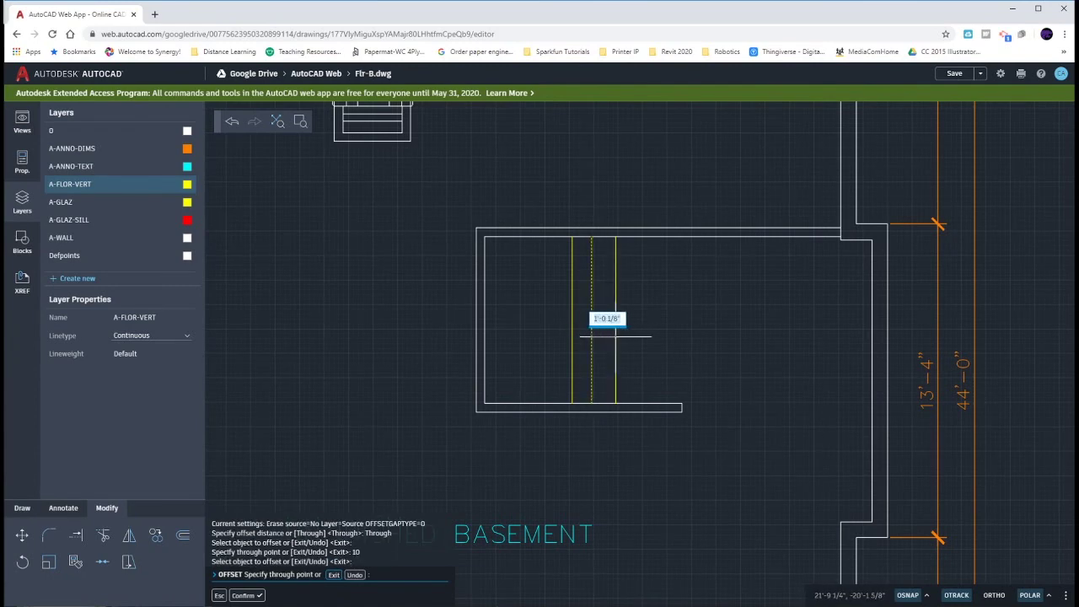
pyautogui.click(612, 336)
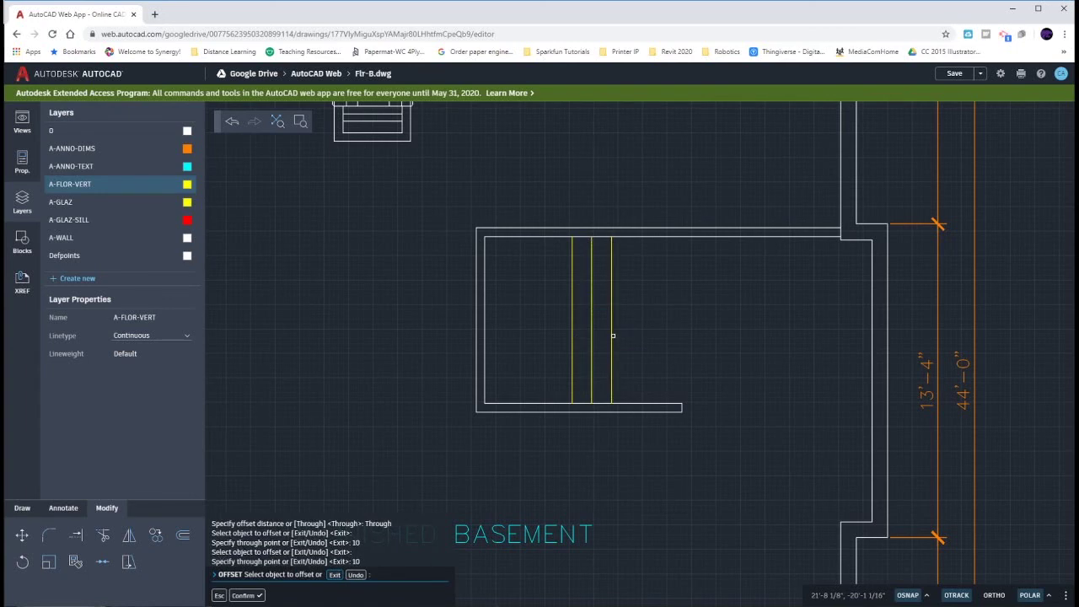
pyautogui.click(612, 335)
pyautogui.click(633, 335)
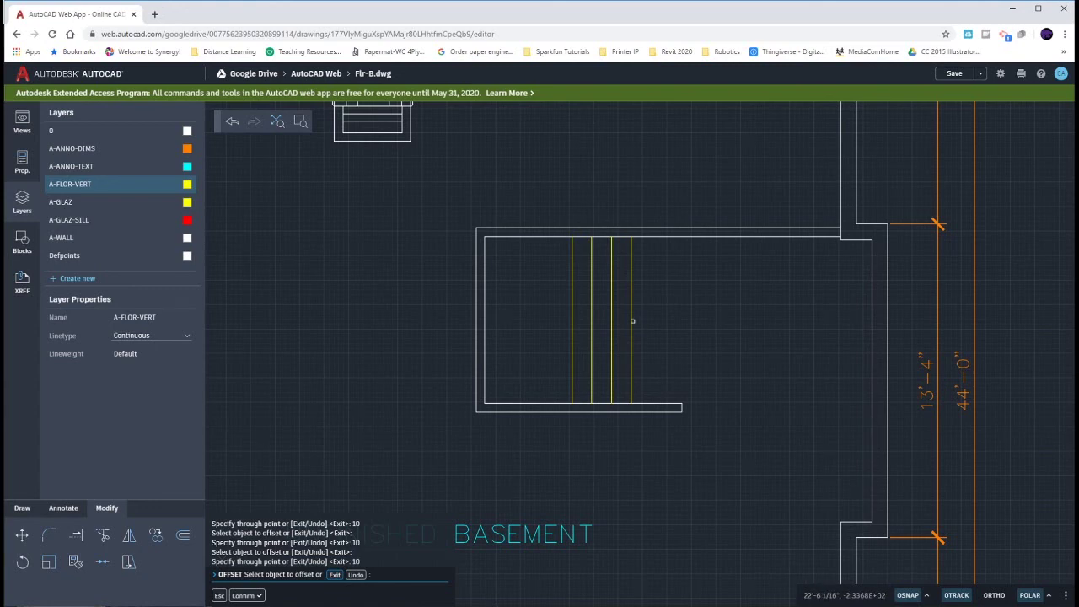
pyautogui.click(632, 318)
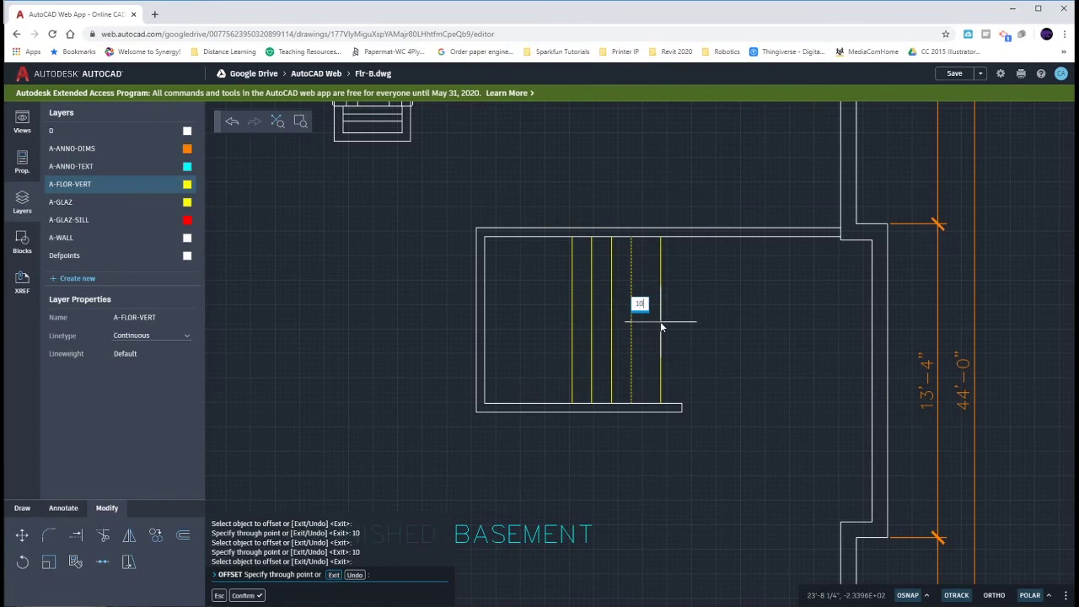
pyautogui.click(651, 320)
pyautogui.click(650, 323)
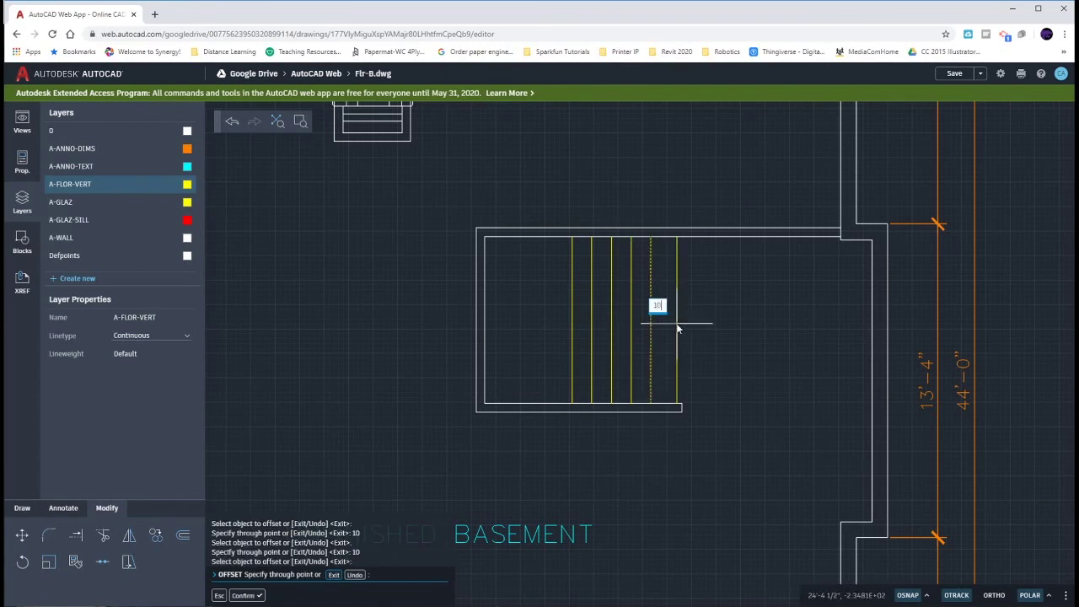
pyautogui.click(676, 323)
pyautogui.press('Escape')
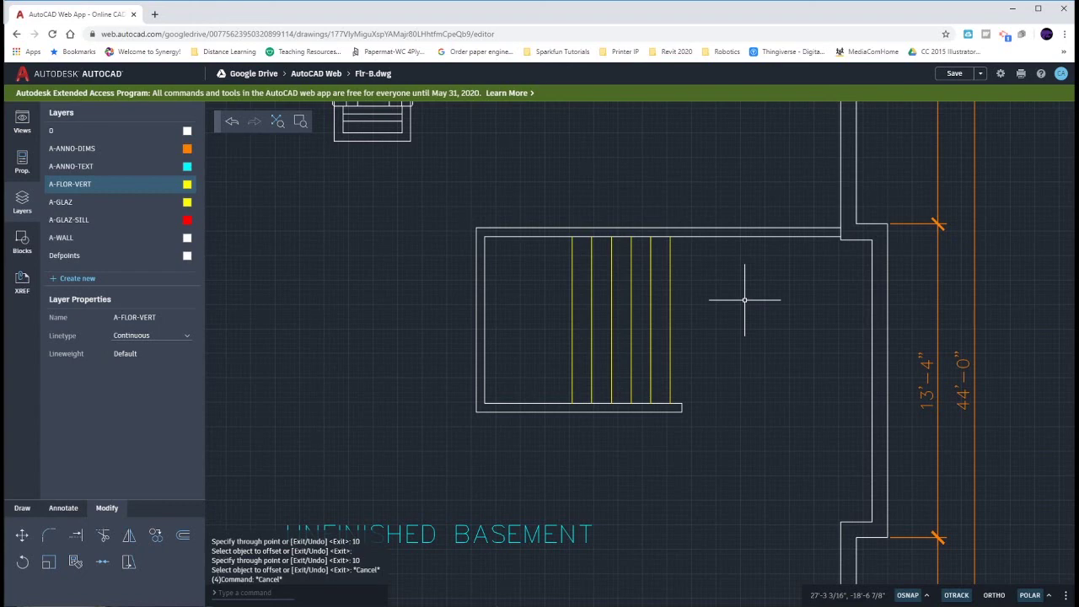
pyautogui.press('Escape')
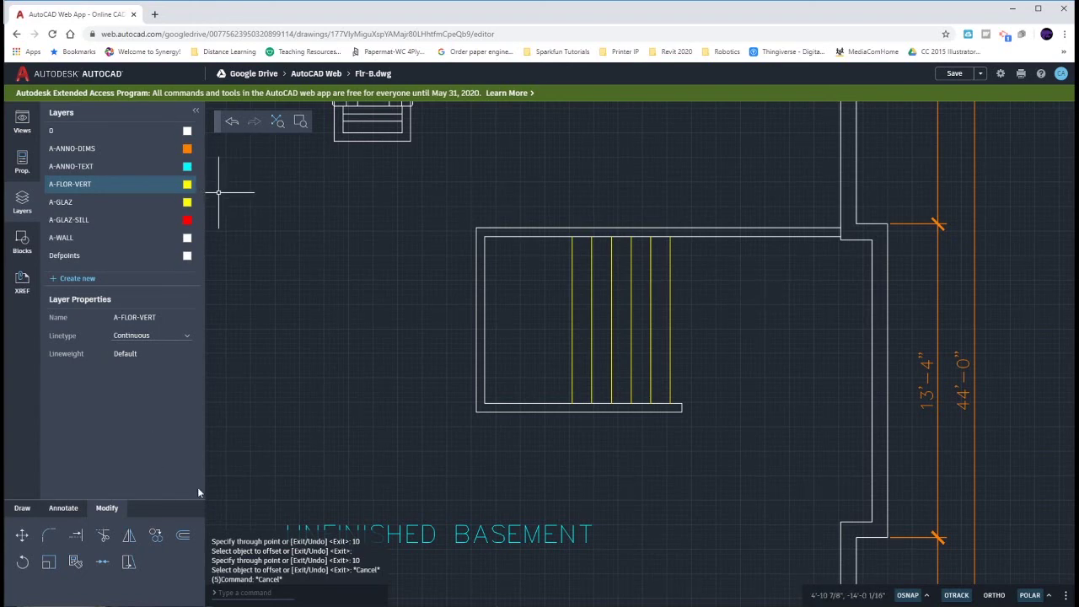
# Draw an 8'-6" horizontal line from the left wall's midpoint across all six treads.
pyautogui.click(22, 508)
pyautogui.click(105, 538)
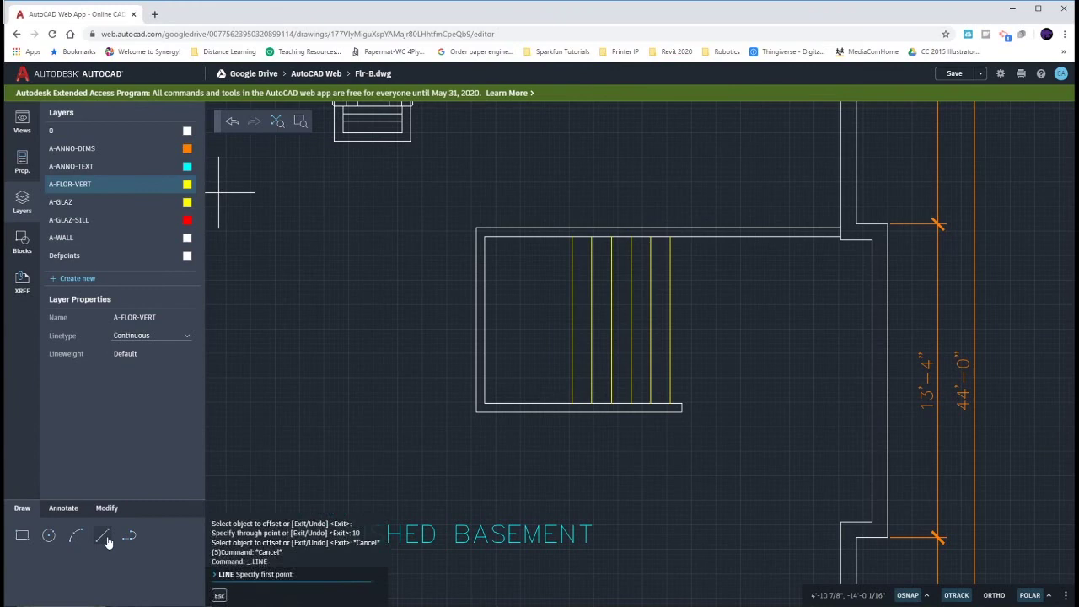
pyautogui.rightClick(519, 314)
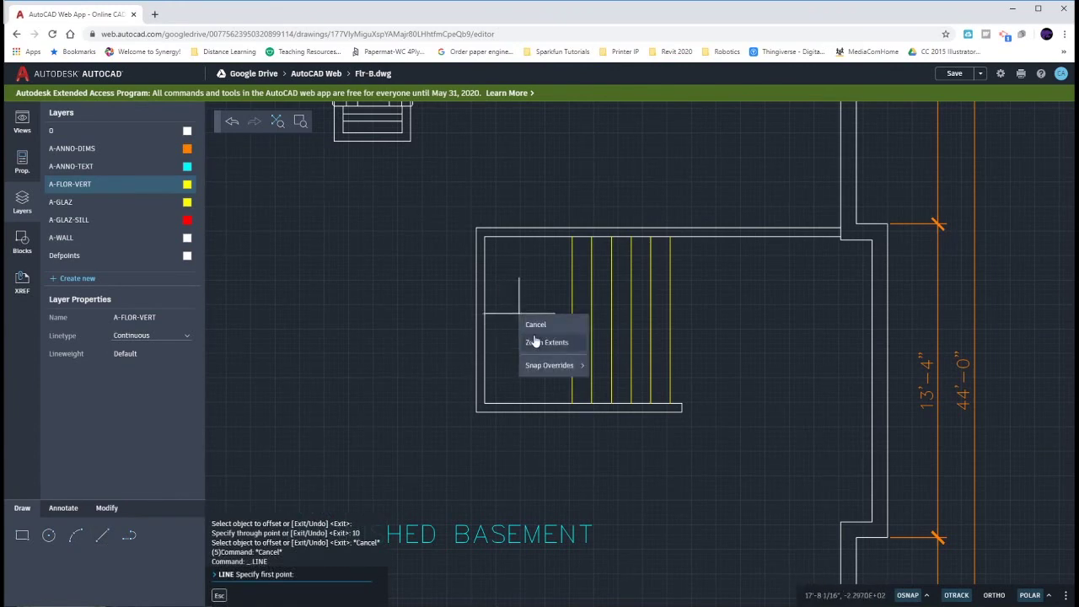
pyautogui.moveTo(554, 365)
pyautogui.click(616, 140)
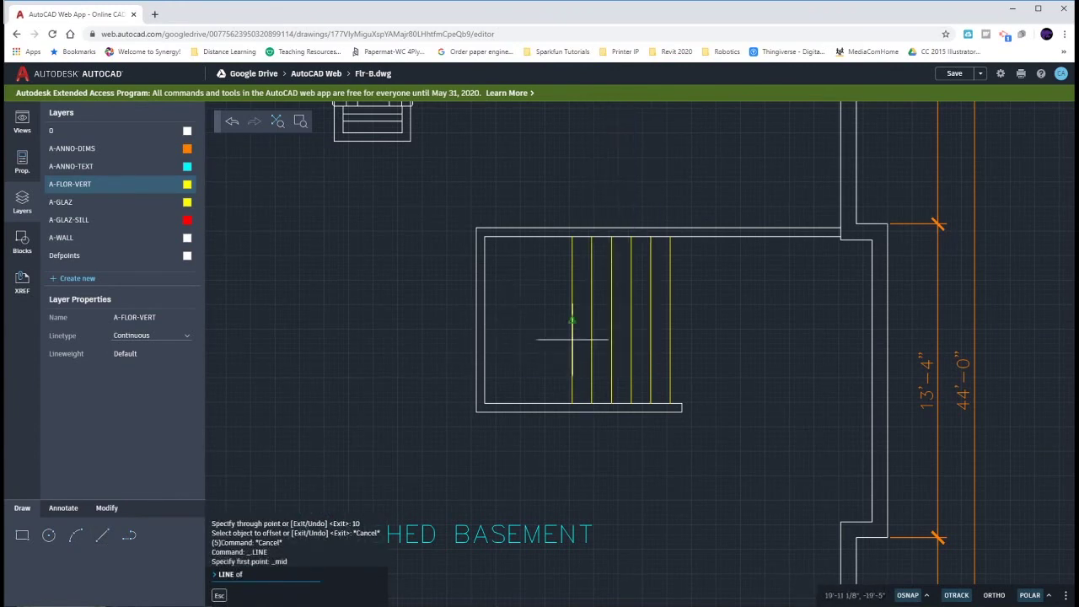
pyautogui.click(486, 318)
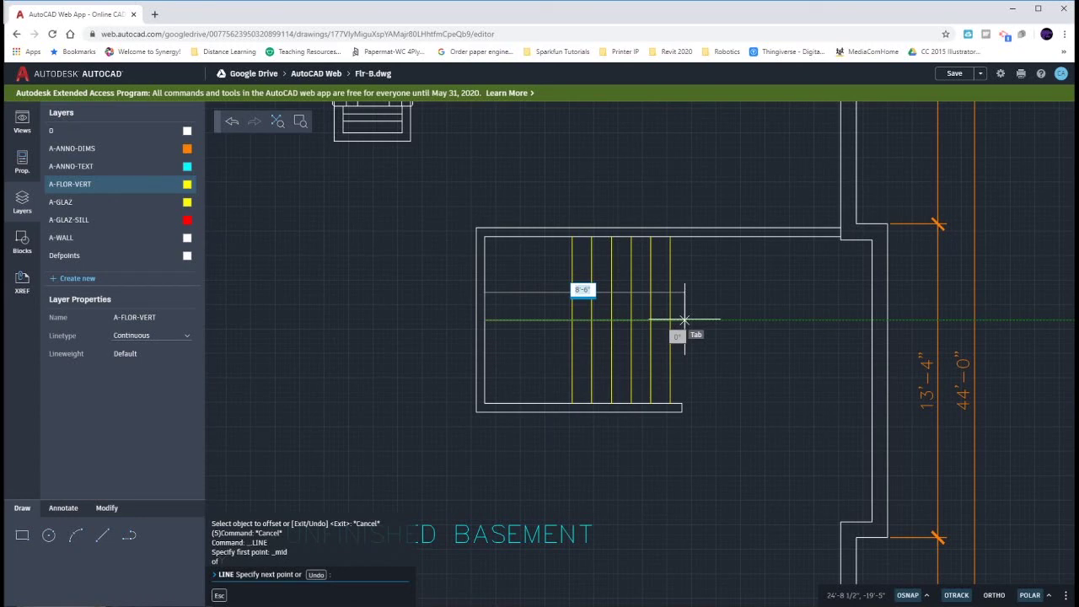
pyautogui.write("8'6")
pyautogui.press('Return')
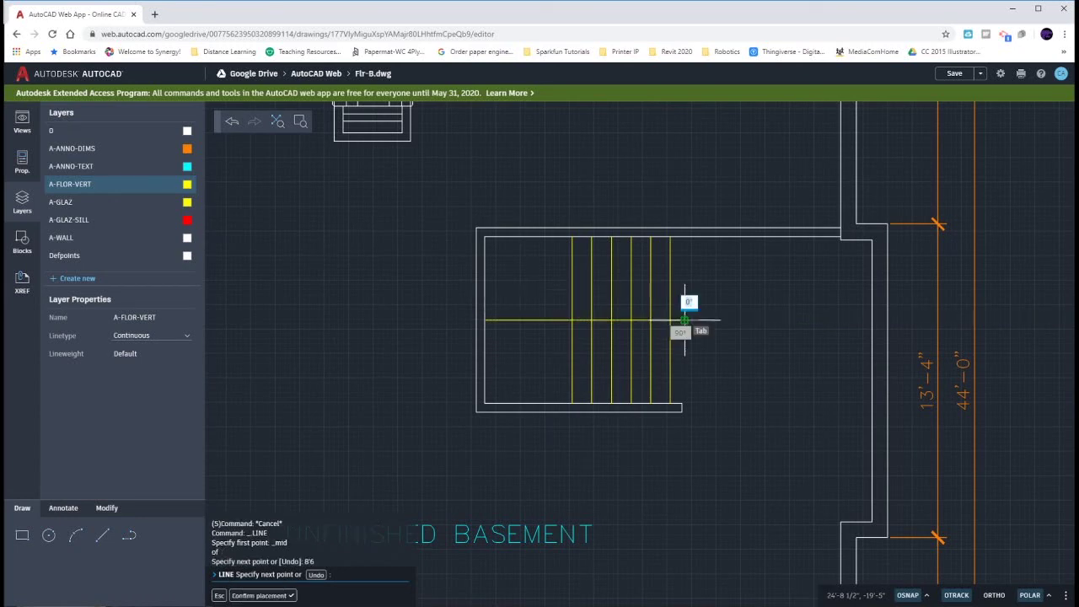
pyautogui.press('Escape')
pyautogui.press('Escape')
pyautogui.press('Escape')
pyautogui.press('Escape')
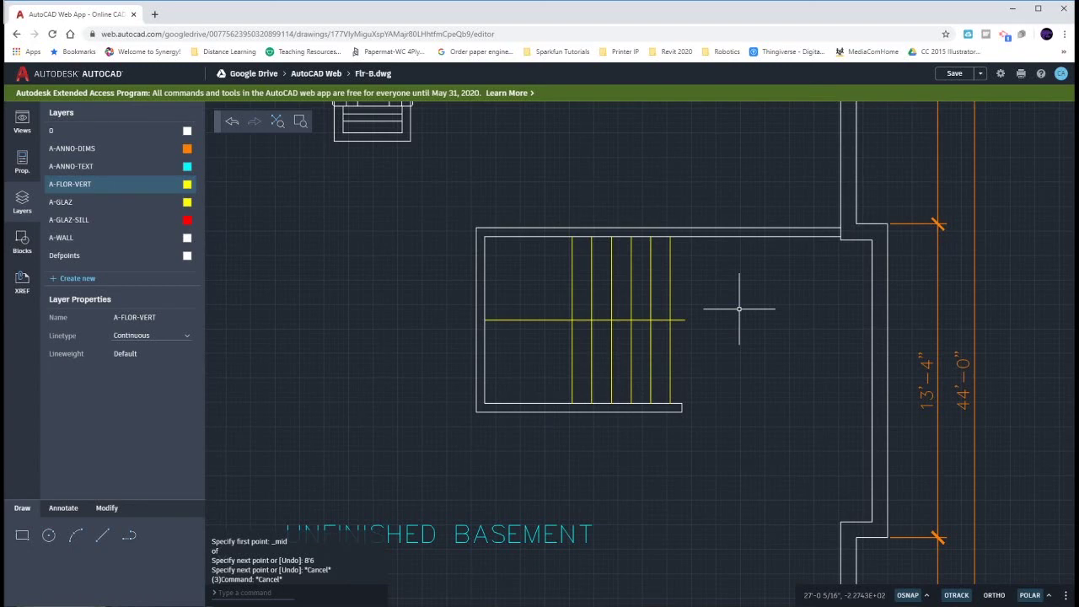
# Offset the horizontal centre line 2-7/8" to each side.
pyautogui.write('o')
pyautogui.press('Return')
pyautogui.press('Return')
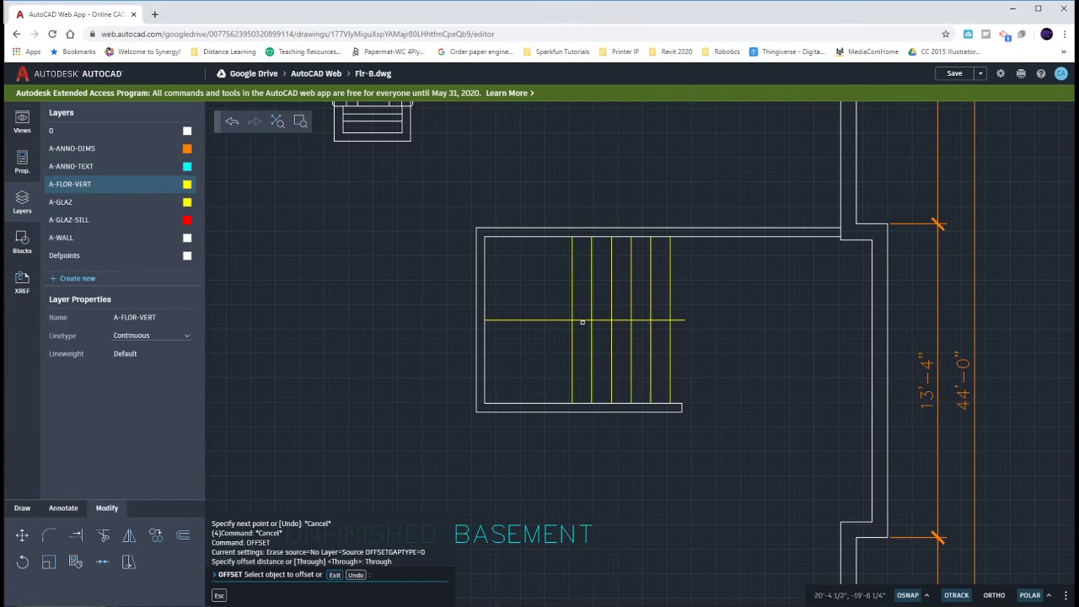
pyautogui.click(577, 320)
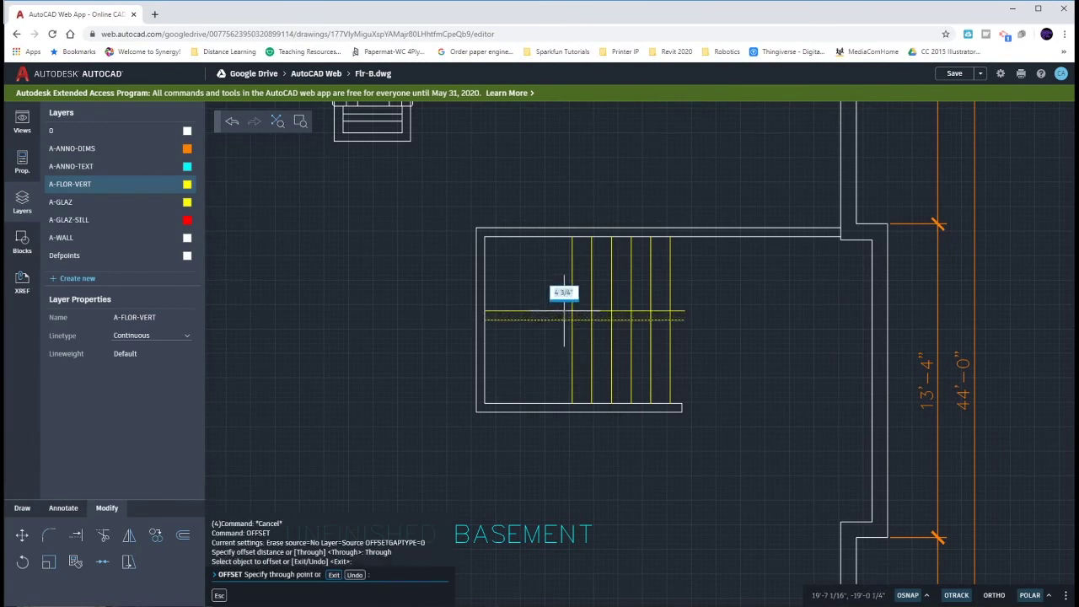
pyautogui.write('2-7/8')
pyautogui.press('Return')
pyautogui.click(565, 318)
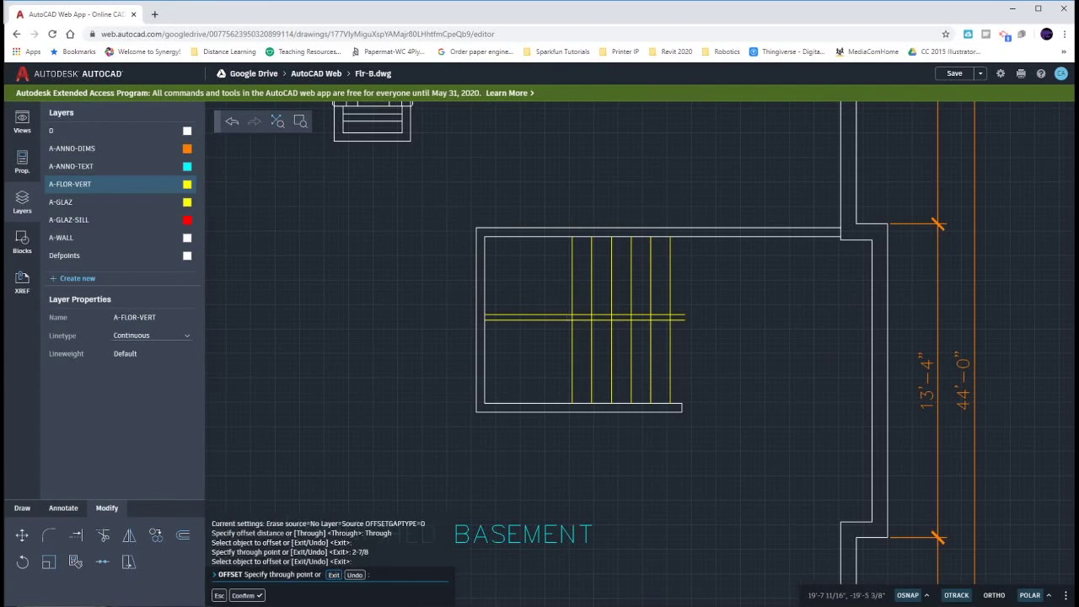
pyautogui.write('2-7/8')
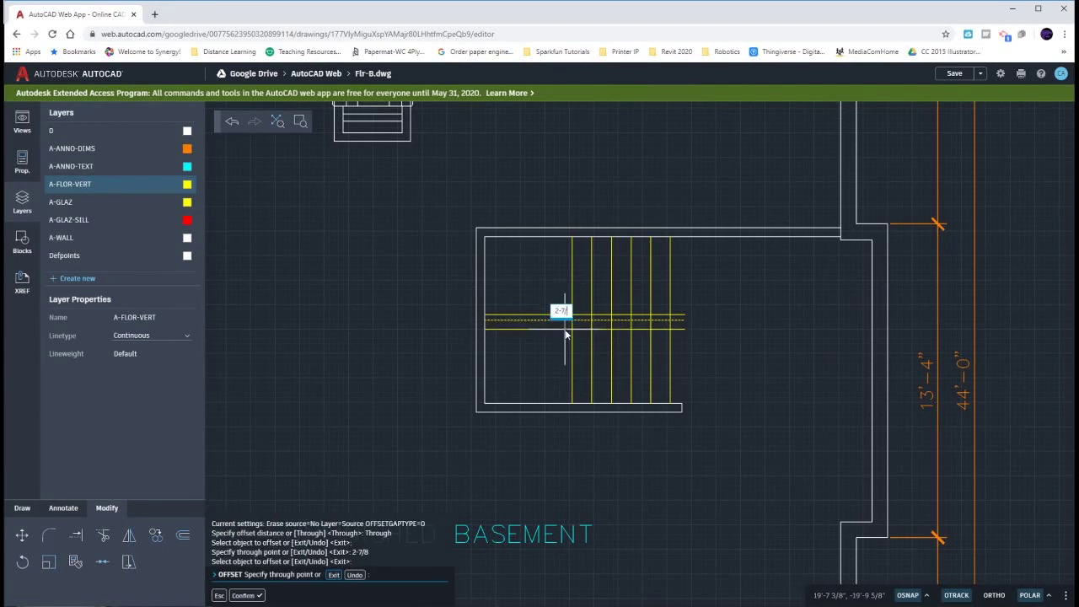
pyautogui.press('Return')
pyautogui.press('Escape')
pyautogui.press('Escape')
pyautogui.press('Escape')
pyautogui.press('Escape')
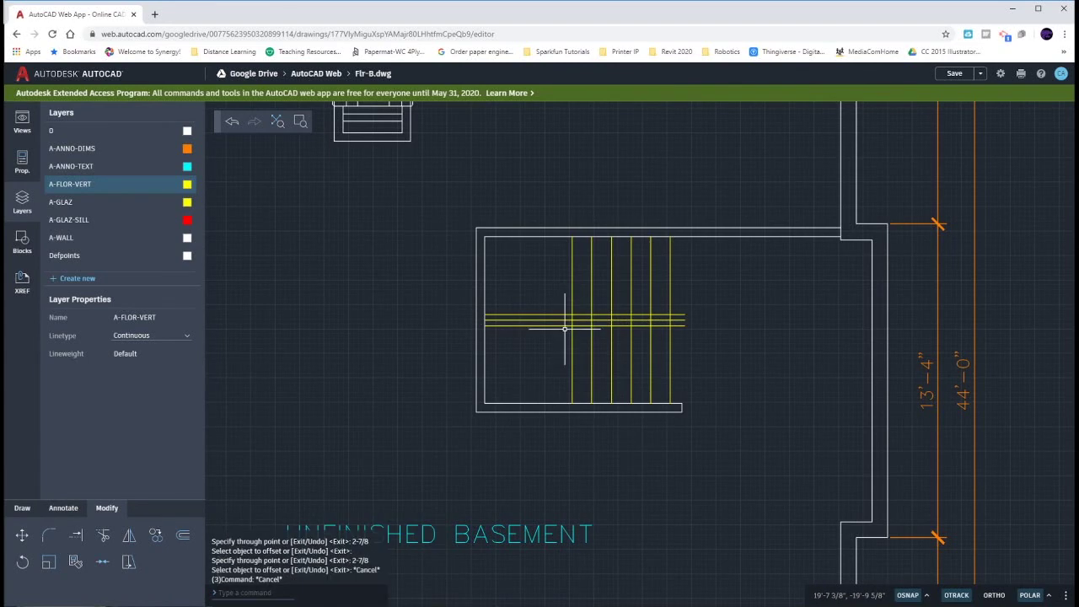
# Erase the original centre line.
pyautogui.click(561, 321)
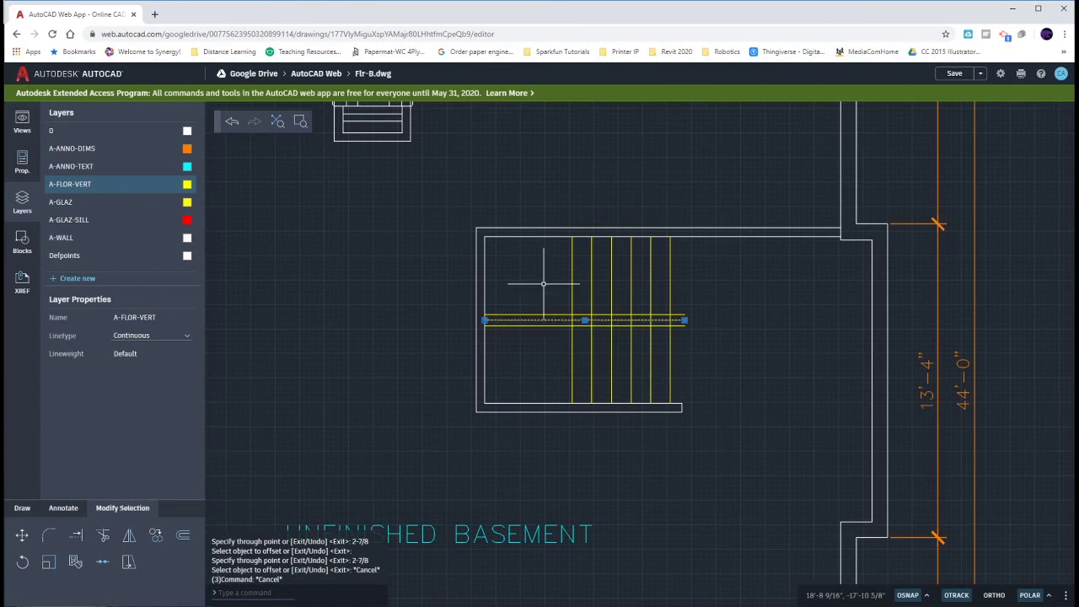
pyautogui.press('Delete')
pyautogui.press('Escape')
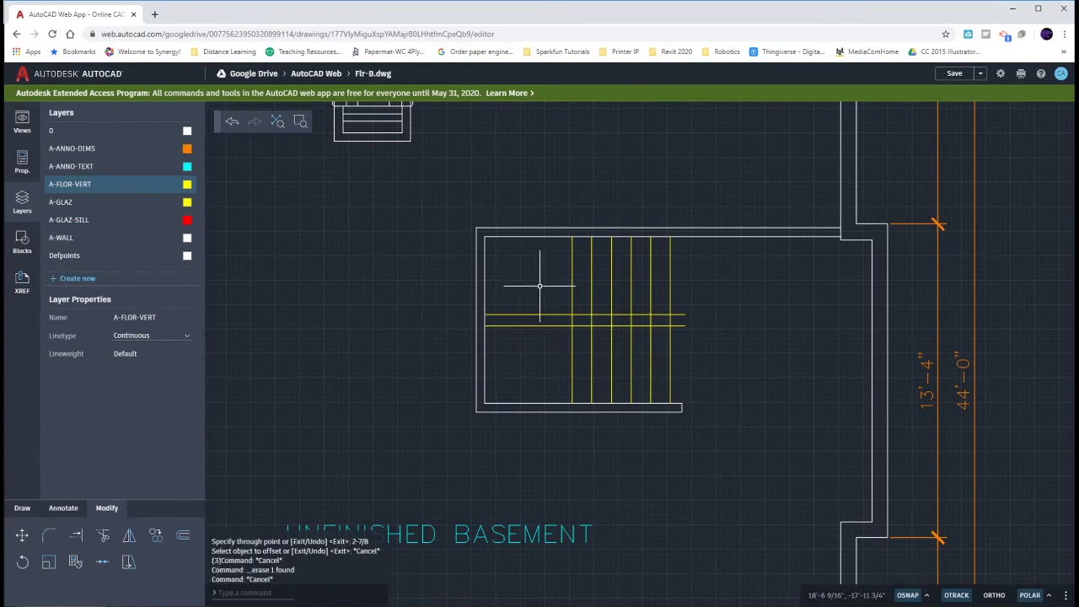
# Offset the upper line 1.5" upward; the lower line's copy lands at only 1".
pyautogui.write('o')
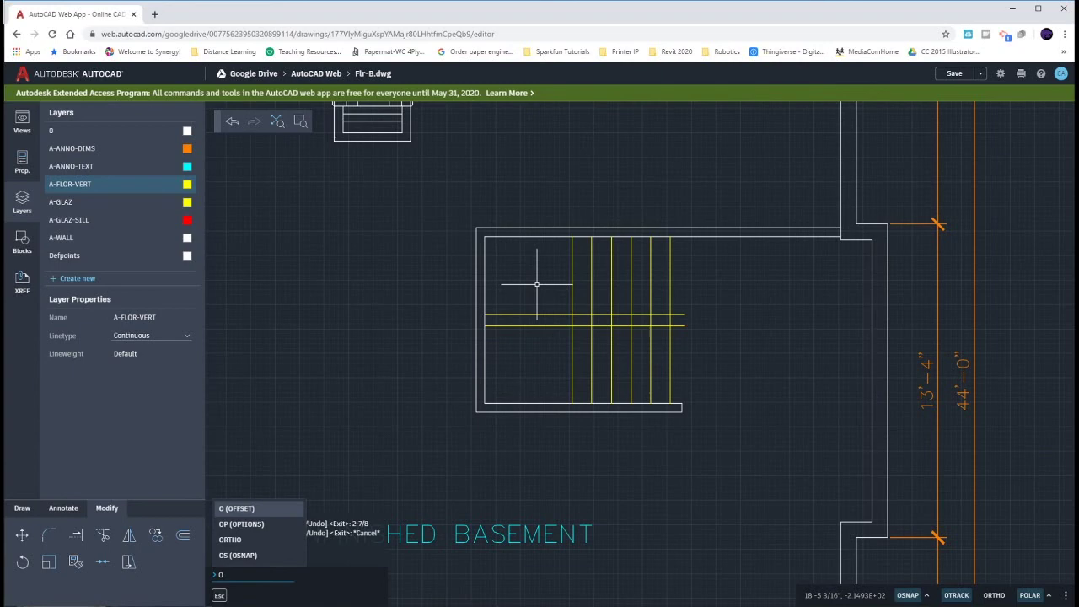
pyautogui.press('Return')
pyautogui.press('Return')
pyautogui.click(536, 315)
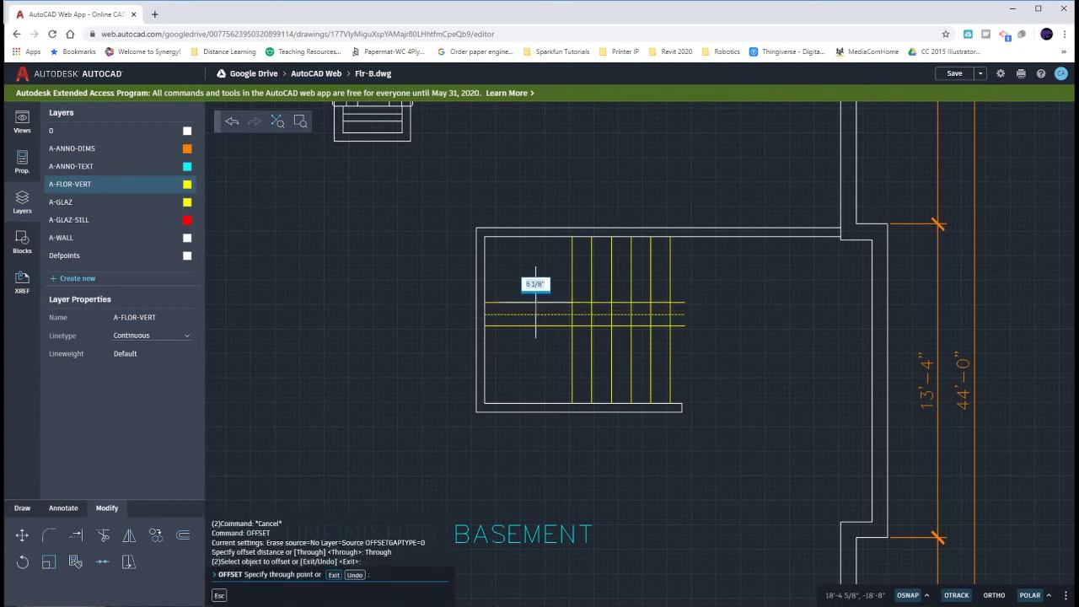
pyautogui.write('1.5')
pyautogui.press('Return')
pyautogui.click(540, 315)
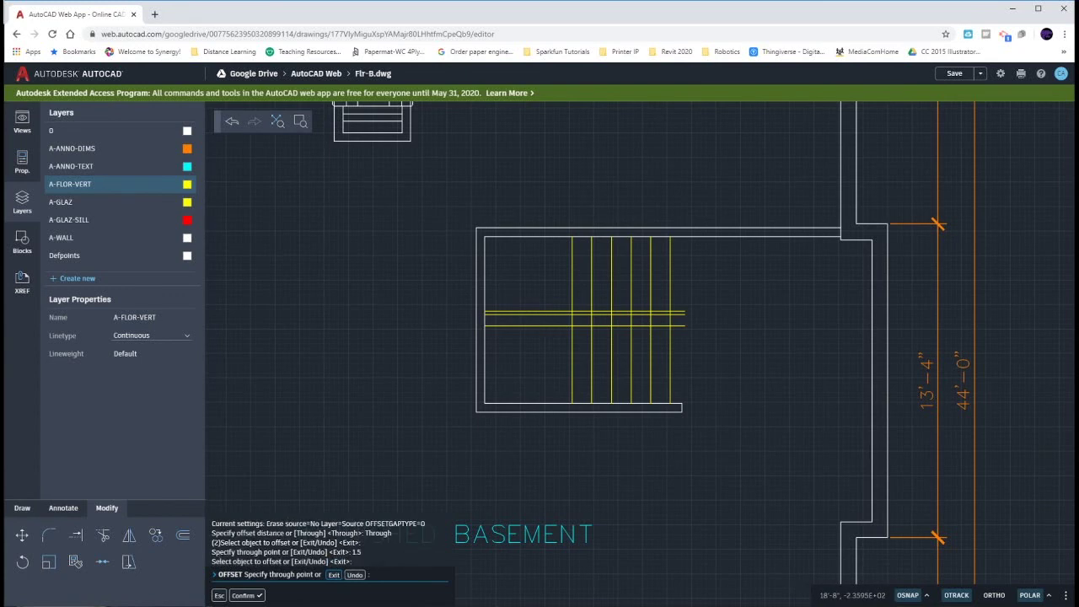
pyautogui.write('1')
pyautogui.press('Return')
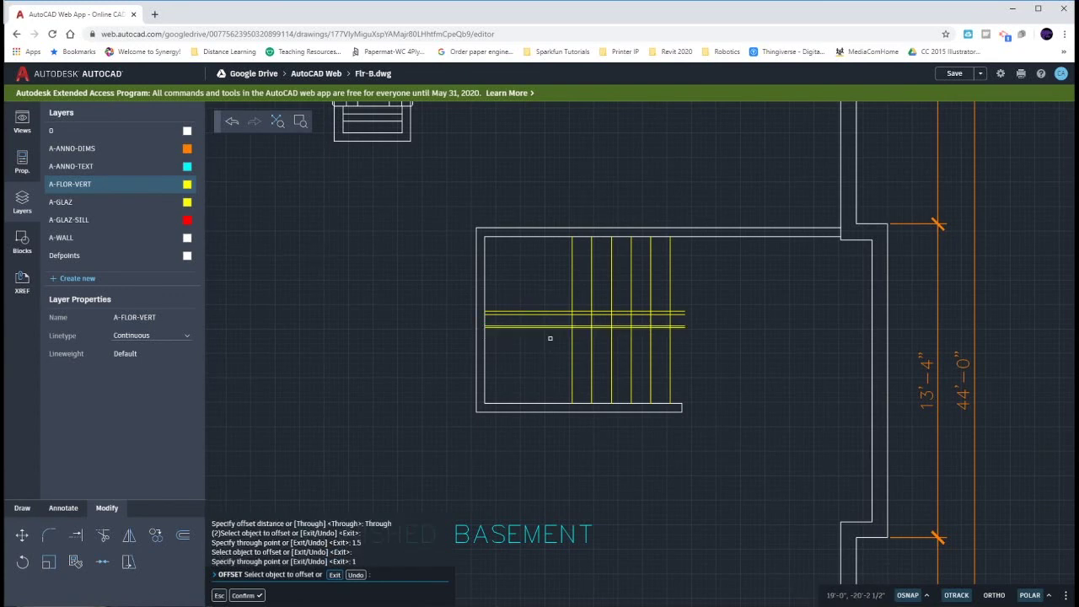
pyautogui.press('Escape')
# Delete the misplaced 1" copy and offset the lower line 1.5" downward instead.
pyautogui.scroll(3, 557, 328)
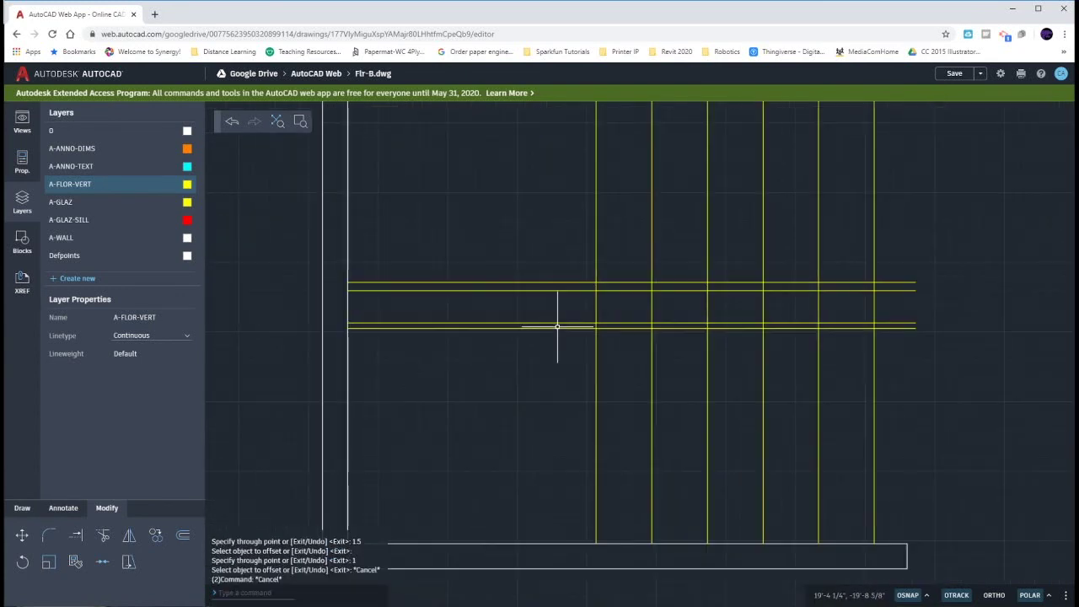
pyautogui.click(560, 325)
pyautogui.press('Delete')
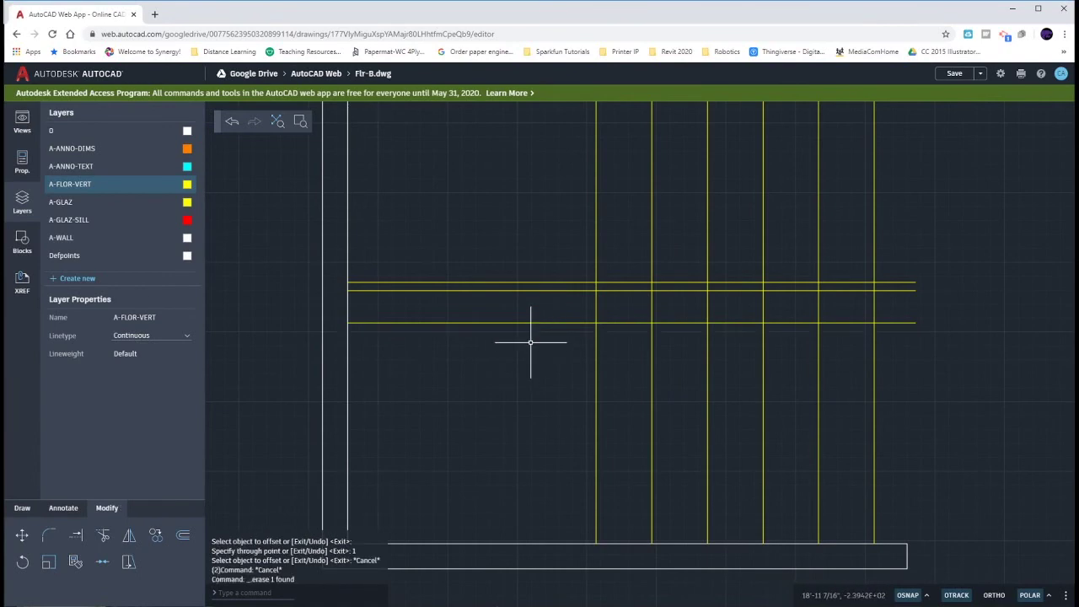
pyautogui.write('o')
pyautogui.press('Return')
pyautogui.press('Return')
pyautogui.click(533, 323)
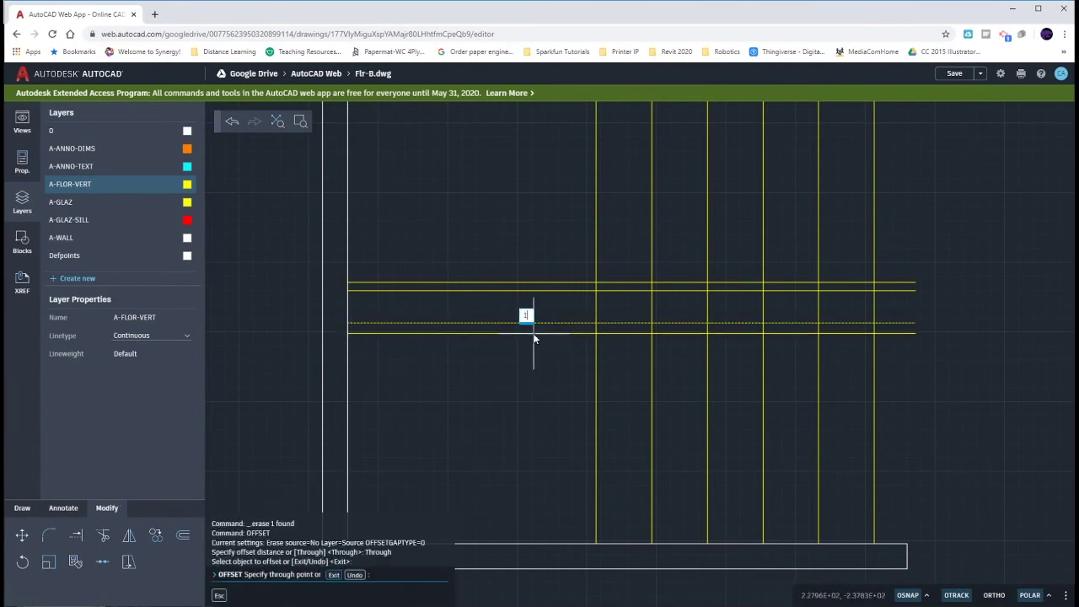
pyautogui.press('Return')
pyautogui.press('Escape')
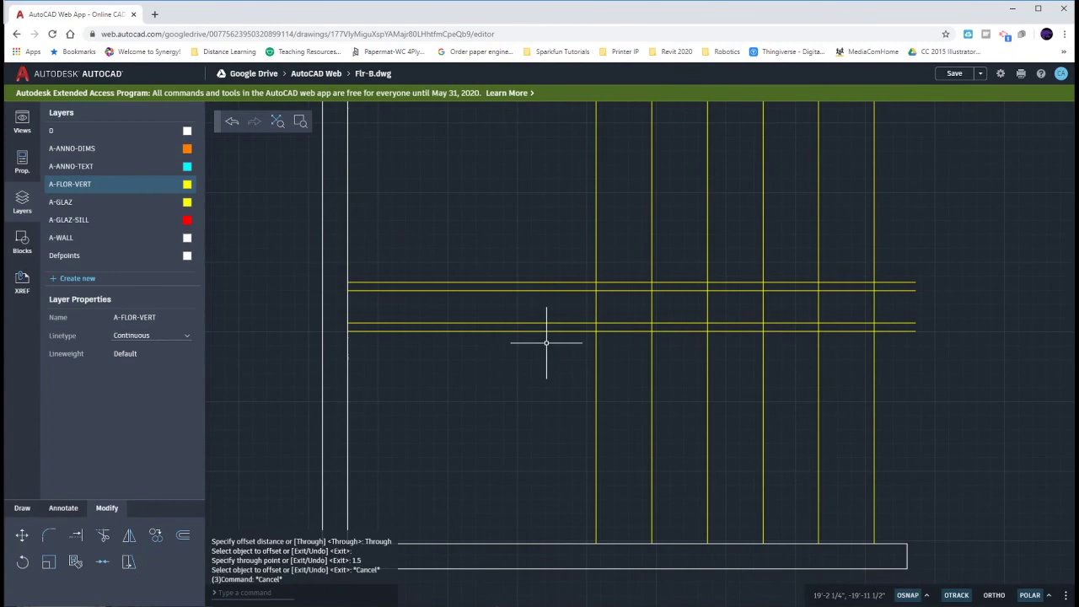
pyautogui.press('Escape')
pyautogui.scroll(-1, 549, 337)
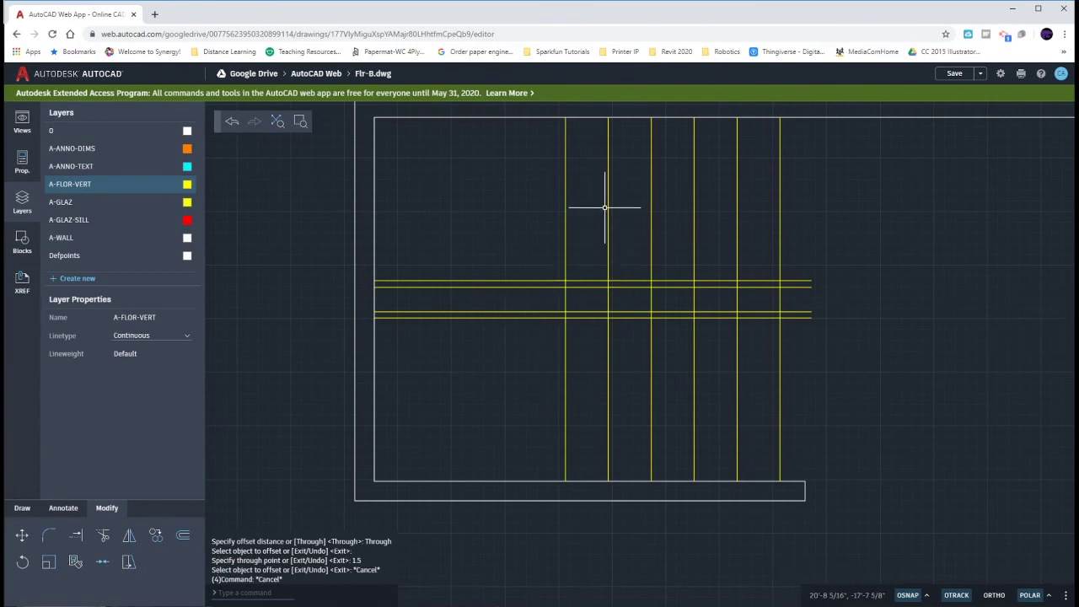
pyautogui.moveTo(532, 225); pyautogui.dragTo(530, 228, button='middle')
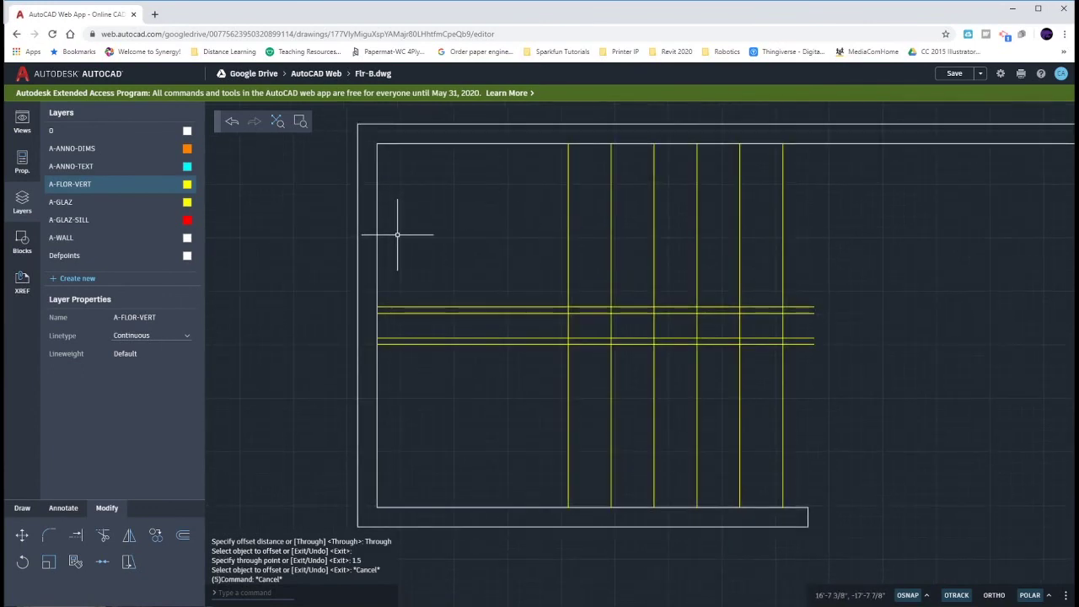
# Draw a vertical end line 3'-1.5" along, crossing the strips, and trim the strip ends left of it.
pyautogui.write('l')
pyautogui.press('Return')
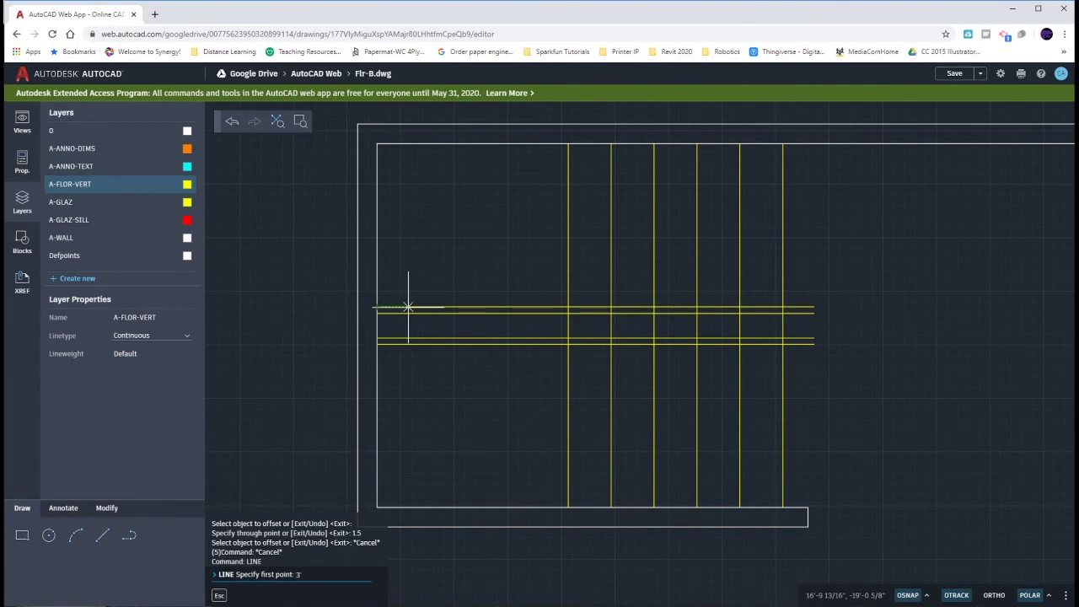
pyautogui.write("3'1.5")
pyautogui.press('Return')
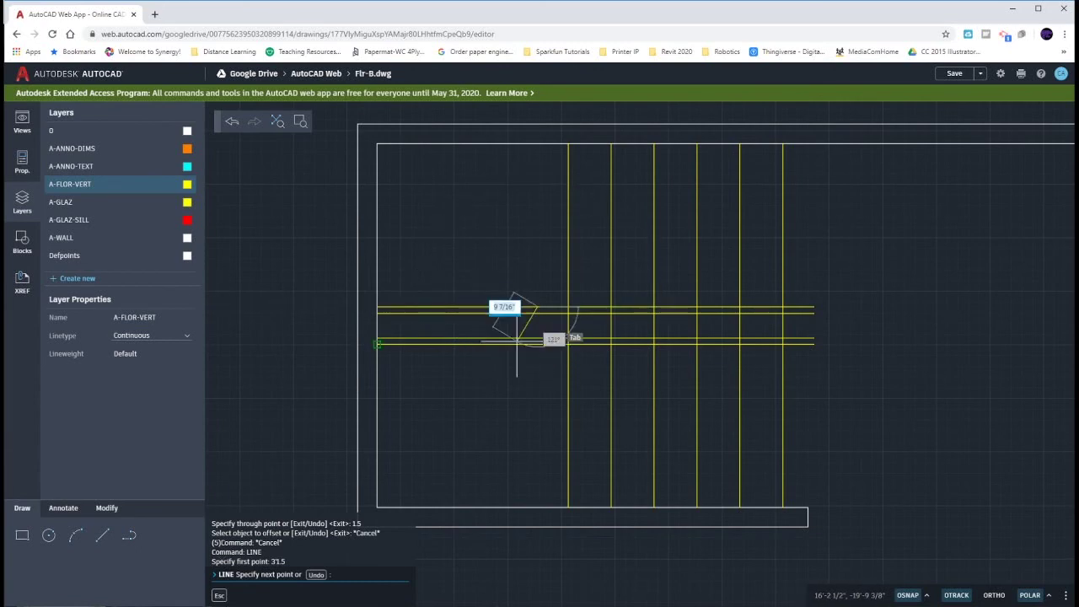
pyautogui.click(537, 343)
pyautogui.press('Escape')
pyautogui.press('Escape')
pyautogui.press('Escape')
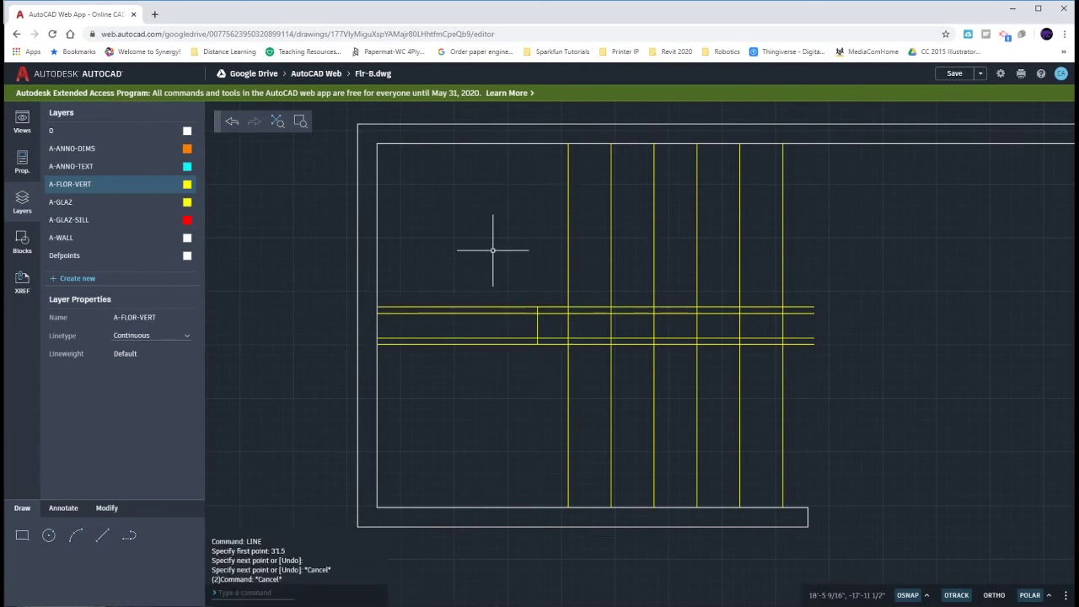
pyautogui.write('tr')
pyautogui.press('Return')
pyautogui.moveTo(494, 253); pyautogui.dragTo(477, 379)
pyautogui.press('Escape')
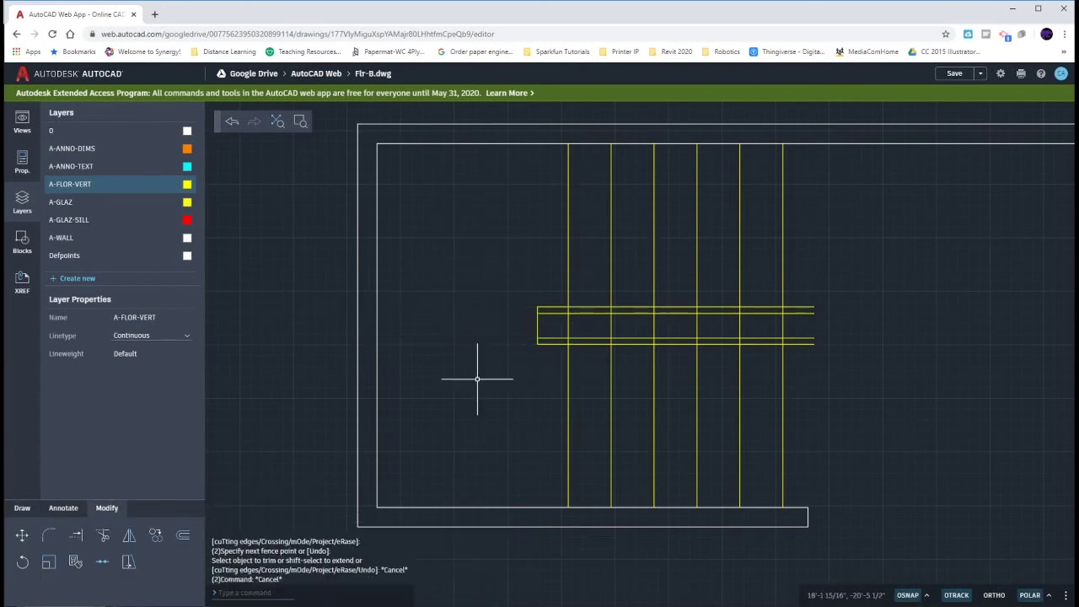
# Offset the end line 1.5" toward the treads and trim the line stubs at the strip end.
pyautogui.write('o')
pyautogui.press('Return')
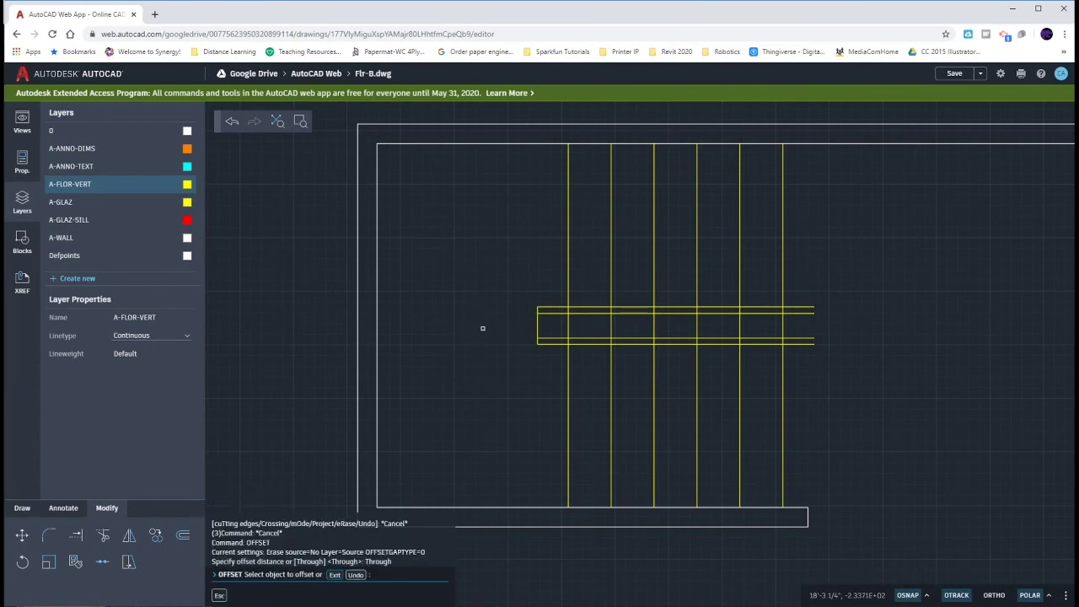
pyautogui.click(537, 326)
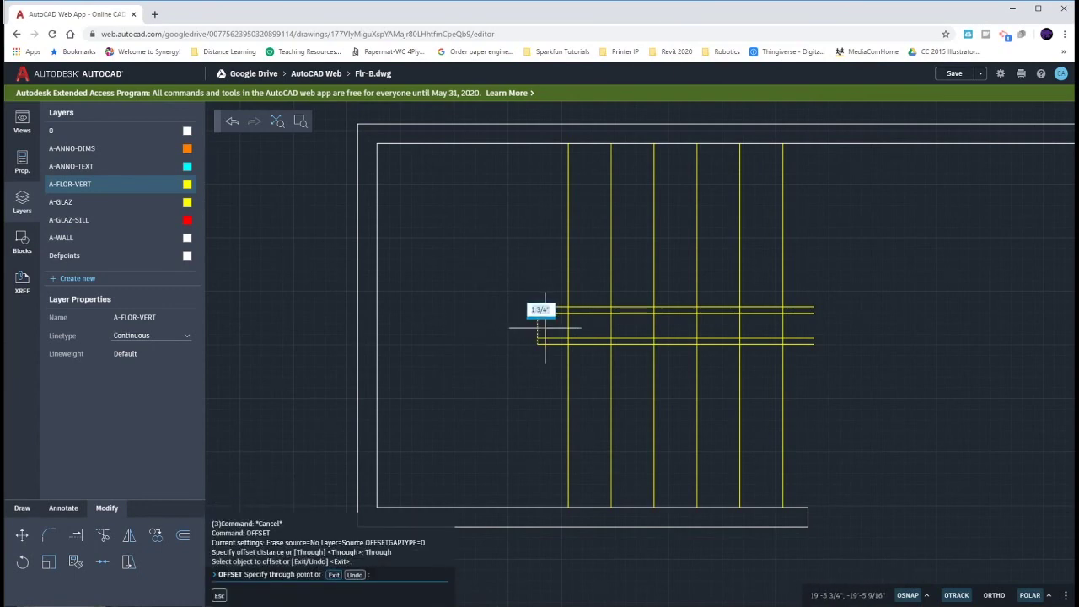
pyautogui.write('1.5')
pyautogui.press('Return')
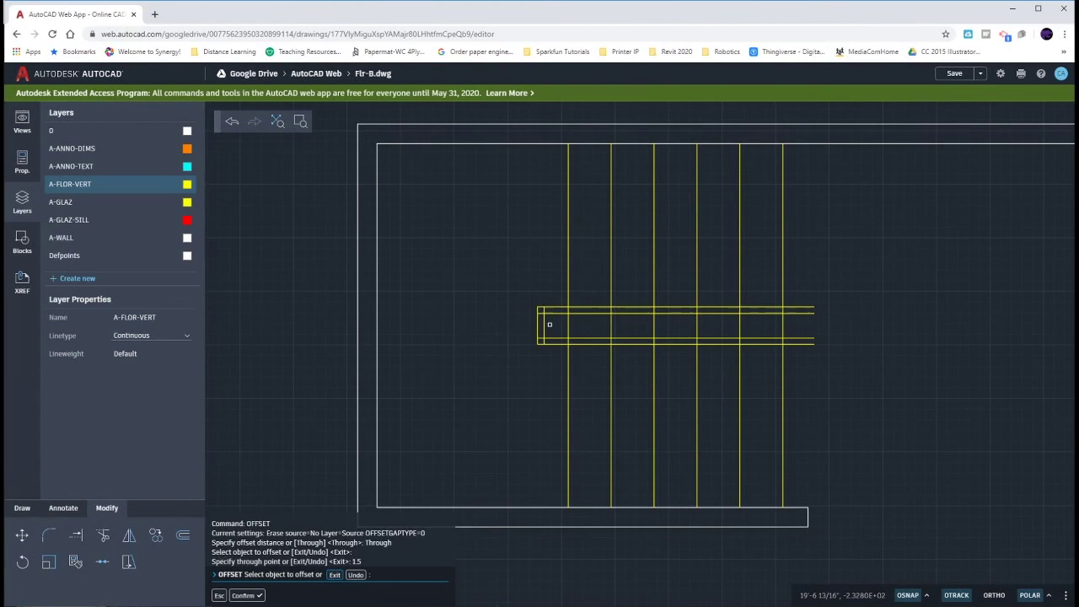
pyautogui.press('Escape')
pyautogui.press('Escape')
pyautogui.press('Escape')
pyautogui.press('Escape')
pyautogui.write('tr')
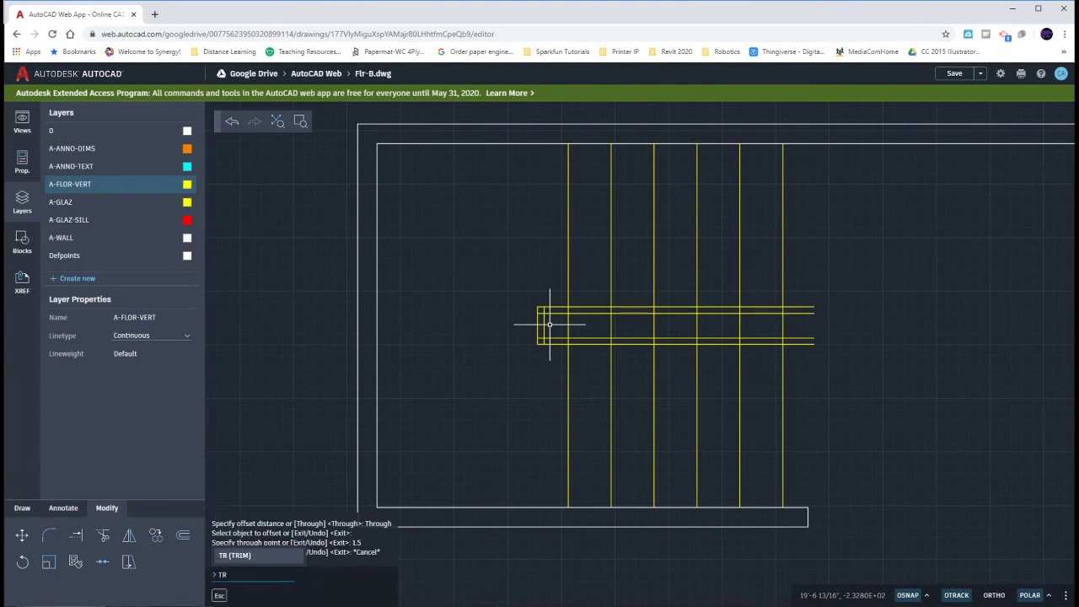
pyautogui.press('Return')
pyautogui.scroll(3, 549, 321)
pyautogui.moveTo(543, 301)
pyautogui.mouseDown()
pyautogui.moveTo(526, 304)
pyautogui.moveTo(537, 368)
pyautogui.mouseUp()
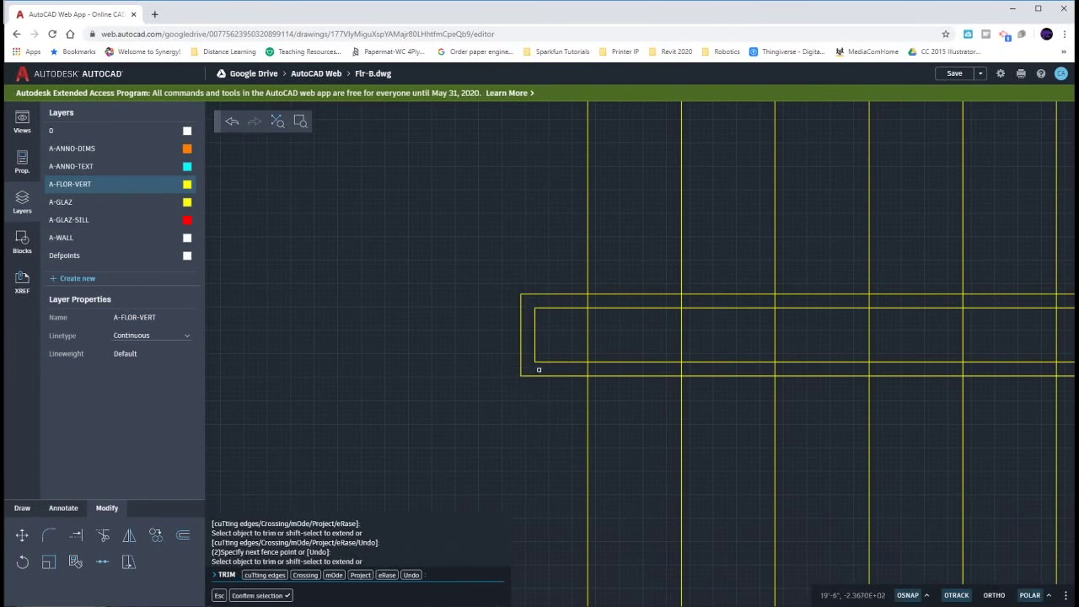
# Trim the tread lines with fence cuts along both edges of the central double-line strip.
pyautogui.press('Escape')
pyautogui.press('Escape')
pyautogui.scroll(-3, 398, 290)
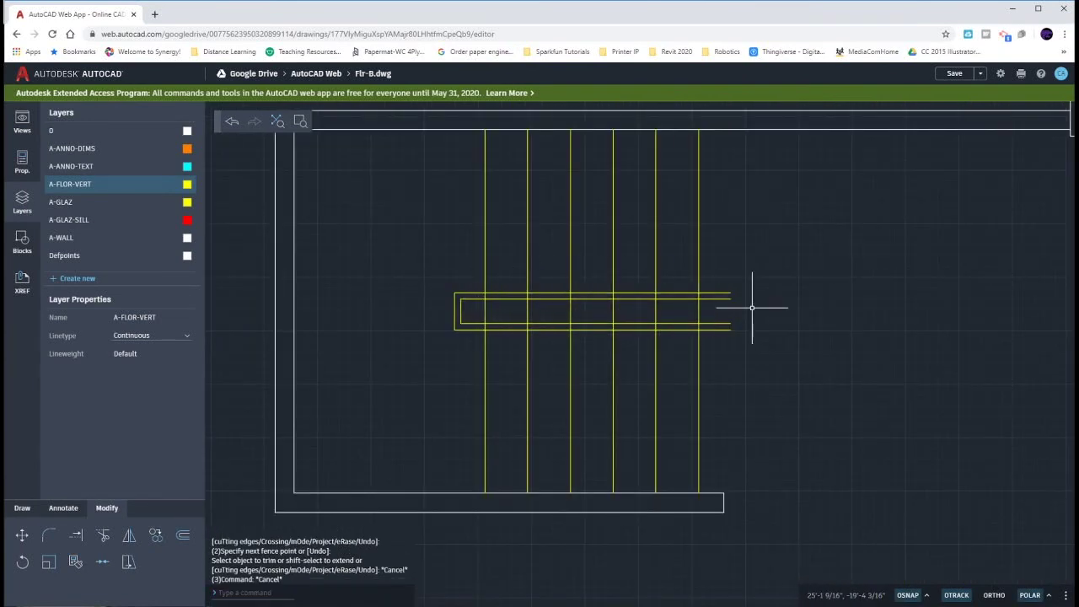
pyautogui.write('tr')
pyautogui.press('Return')
pyautogui.moveTo(732, 315)
pyautogui.mouseDown()
pyautogui.moveTo(478, 311)
pyautogui.moveTo(533, 323)
pyautogui.moveTo(761, 327)
pyautogui.mouseUp()
pyautogui.scroll(3, 487, 329)
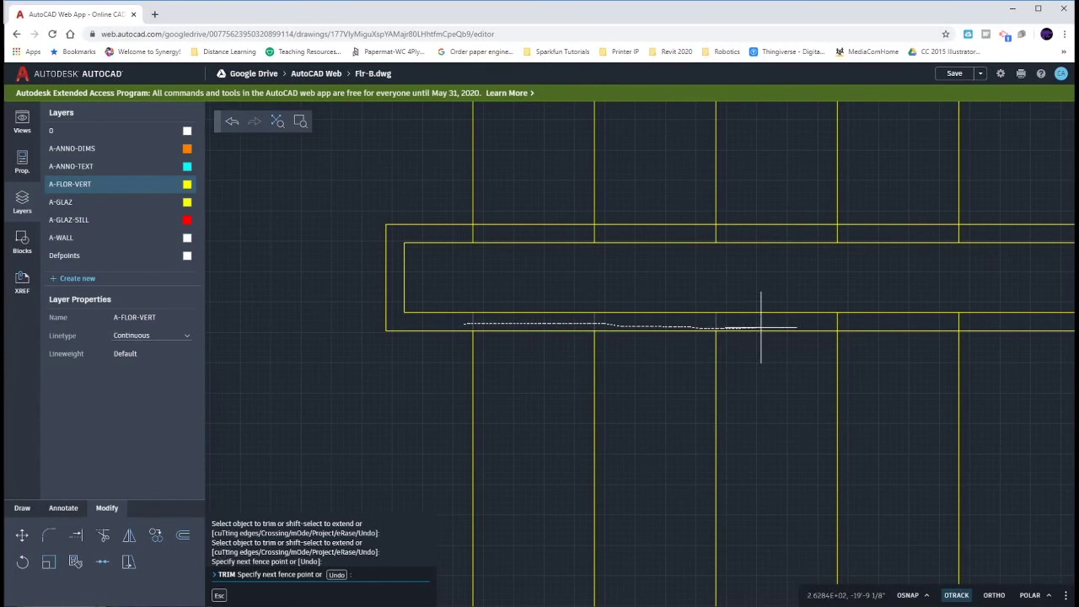
pyautogui.moveTo(845, 324); pyautogui.dragTo(989, 313)
pyautogui.moveTo(973, 234); pyautogui.dragTo(797, 237)
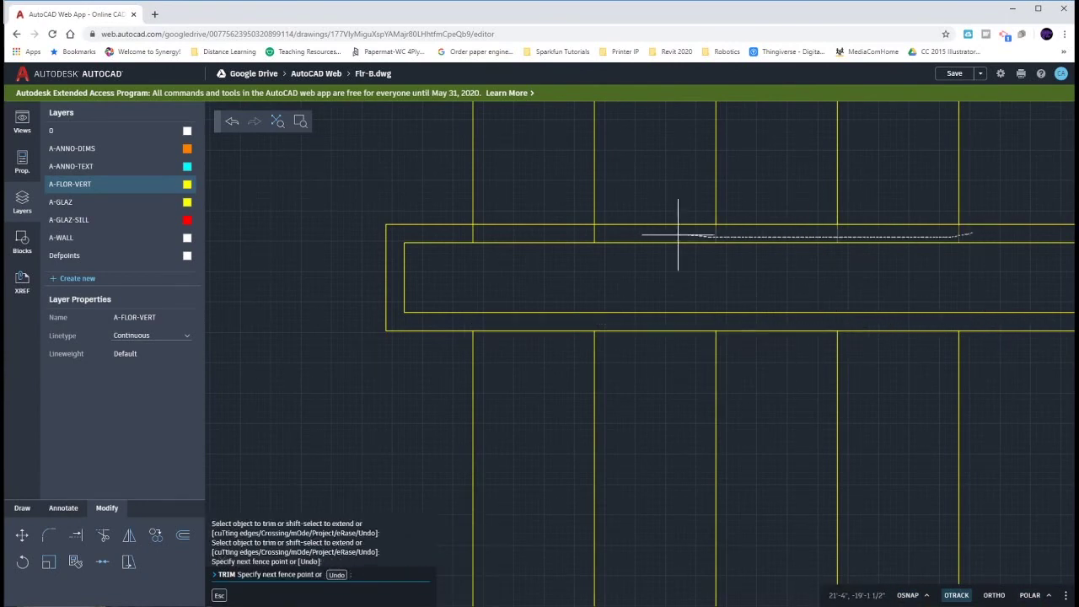
pyautogui.moveTo(568, 235); pyautogui.dragTo(458, 240)
pyautogui.scroll(-2, 458, 241)
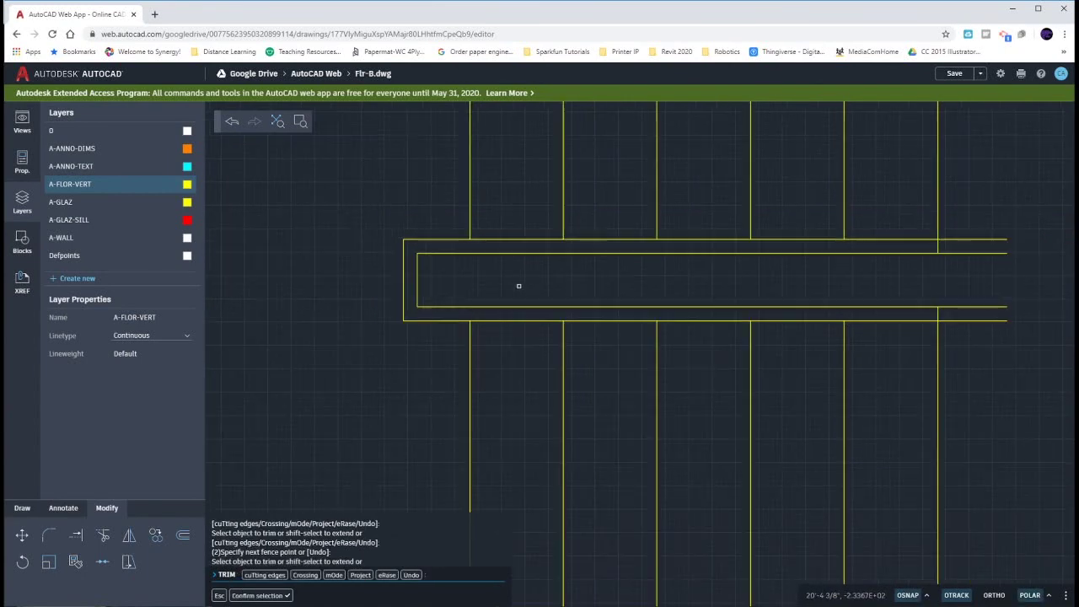
pyautogui.moveTo(518, 287); pyautogui.dragTo(399, 276, button='middle')
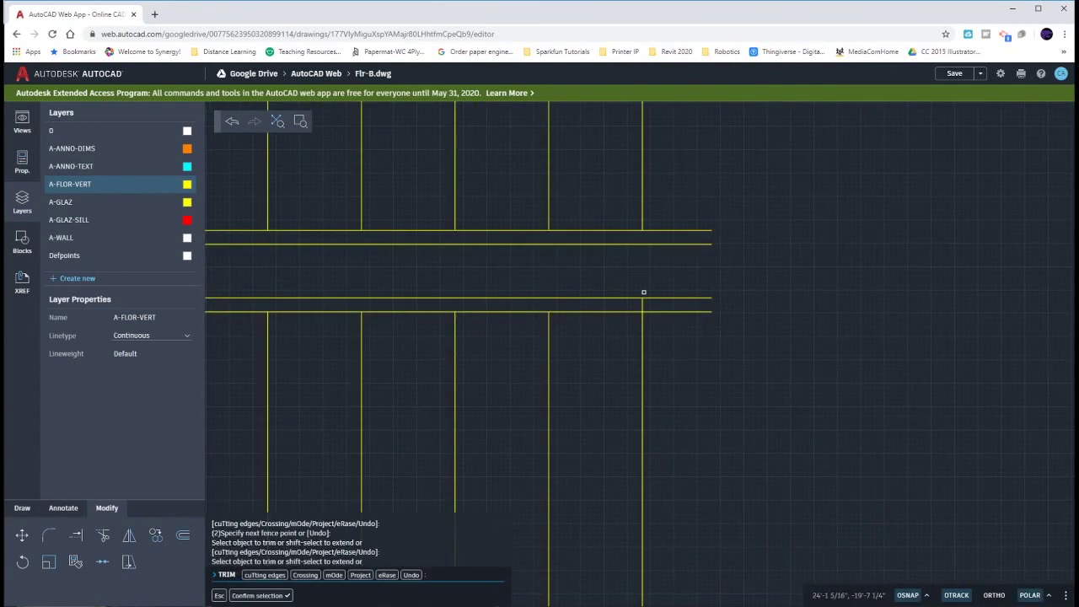
pyautogui.press('Escape')
pyautogui.press('Escape')
pyautogui.scroll(-4, 784, 297)
pyautogui.press('Escape')
pyautogui.press('Escape')
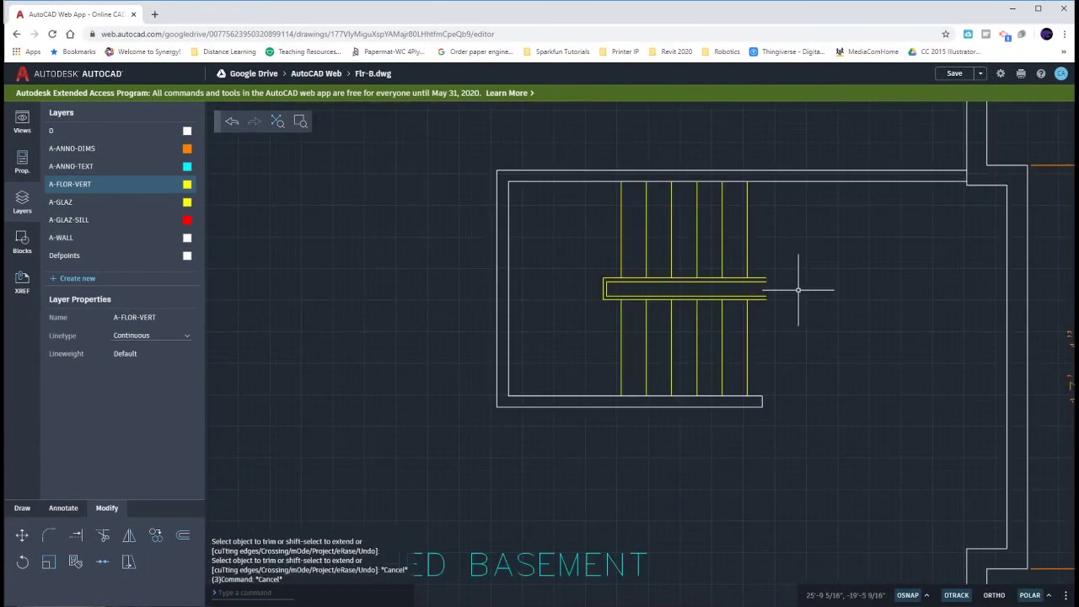
pyautogui.moveTo(795, 290); pyautogui.dragTo(750, 309, button='middle')
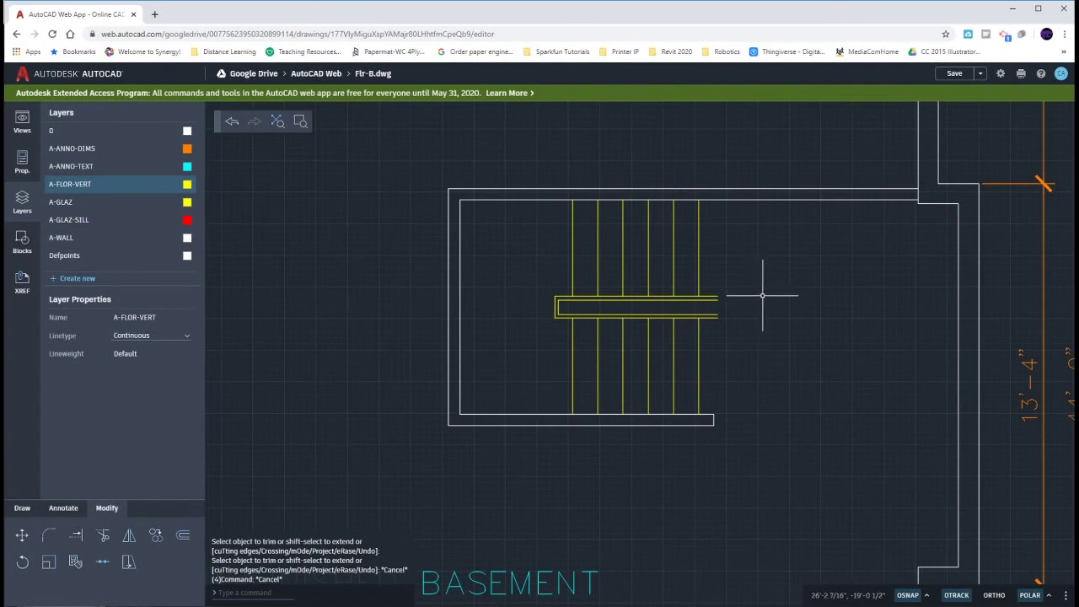
pyautogui.write('l')
pyautogui.press('Return')
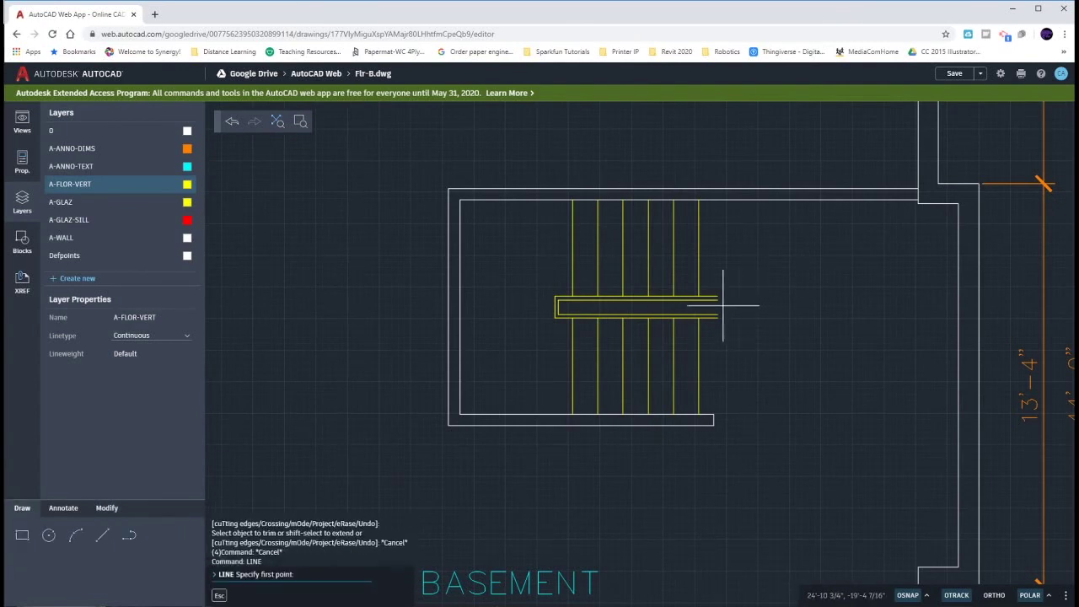
pyautogui.scroll(5, 717, 299)
pyautogui.click(709, 289)
pyautogui.press('Escape')
pyautogui.press('Escape')
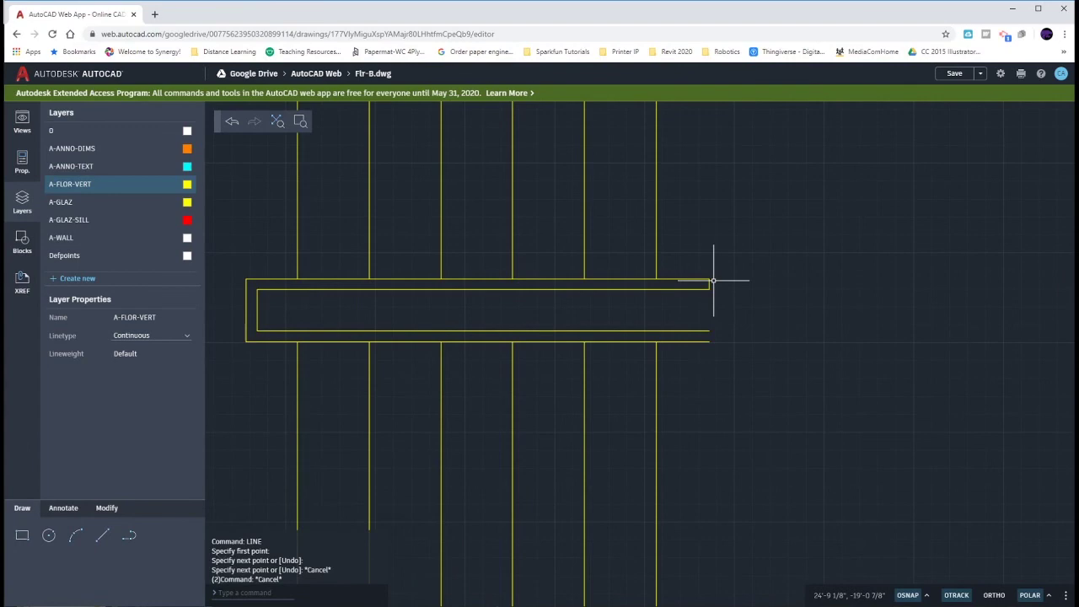
pyautogui.press('Escape')
pyautogui.scroll(-3, 822, 366)
pyautogui.scroll(1, 766, 335)
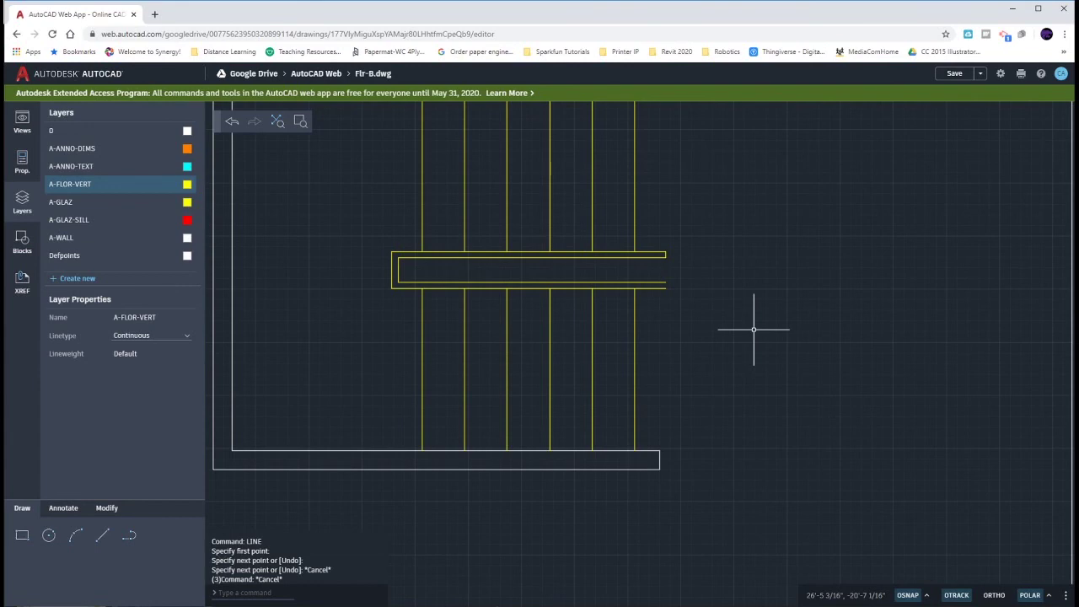
pyautogui.click(105, 536)
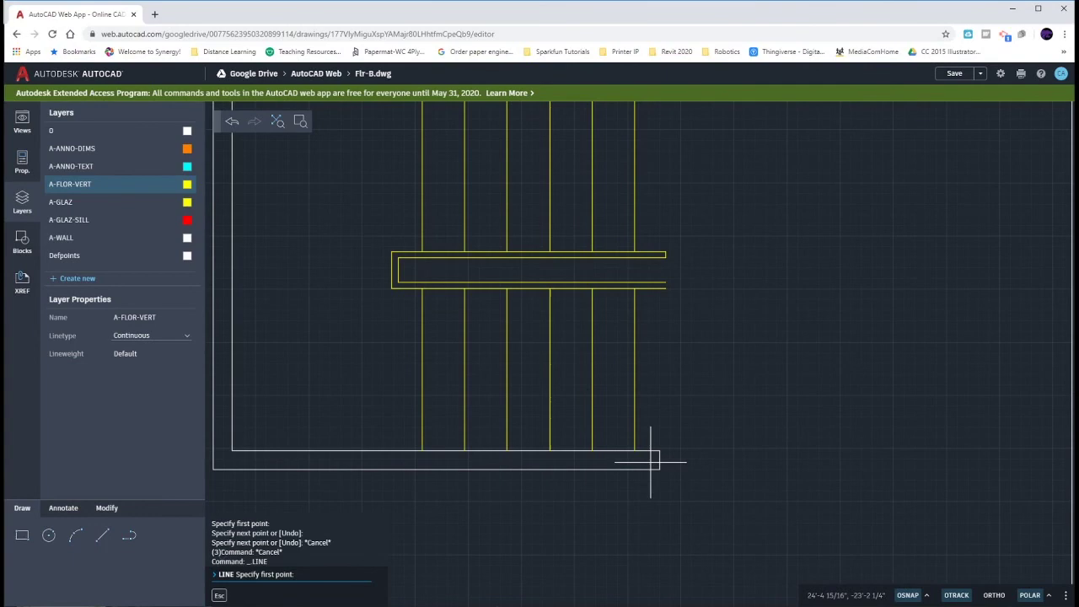
pyautogui.scroll(3, 651, 462)
# With 30° polar tracking, draw a diagonal break line from the bottom corner to the strip edge.
pyautogui.click(651, 456)
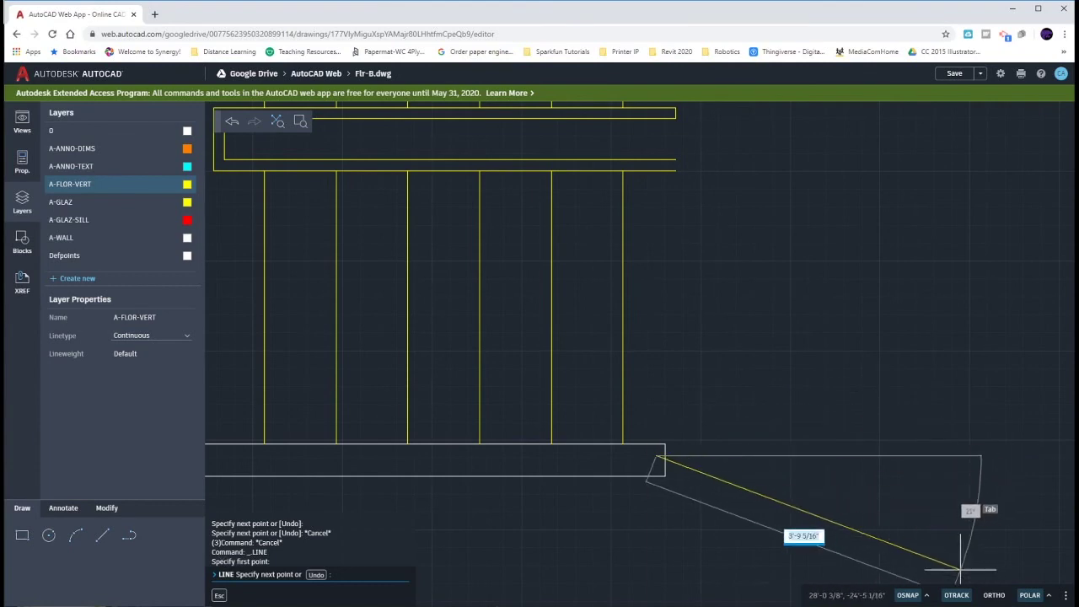
pyautogui.click(956, 595)
pyautogui.click(956, 595)
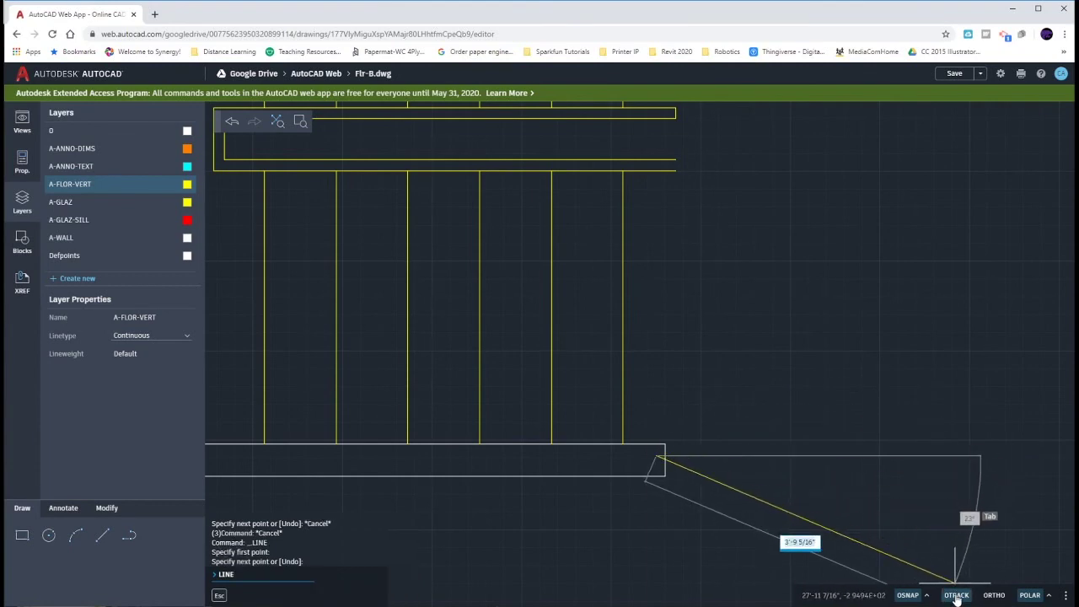
pyautogui.click(1050, 596)
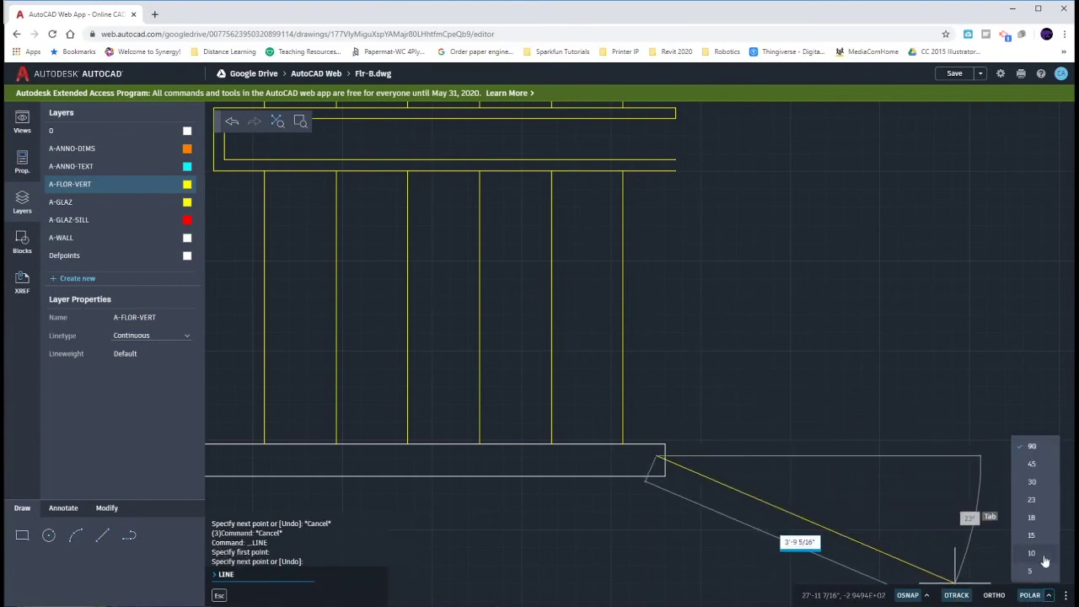
pyautogui.click(1033, 484)
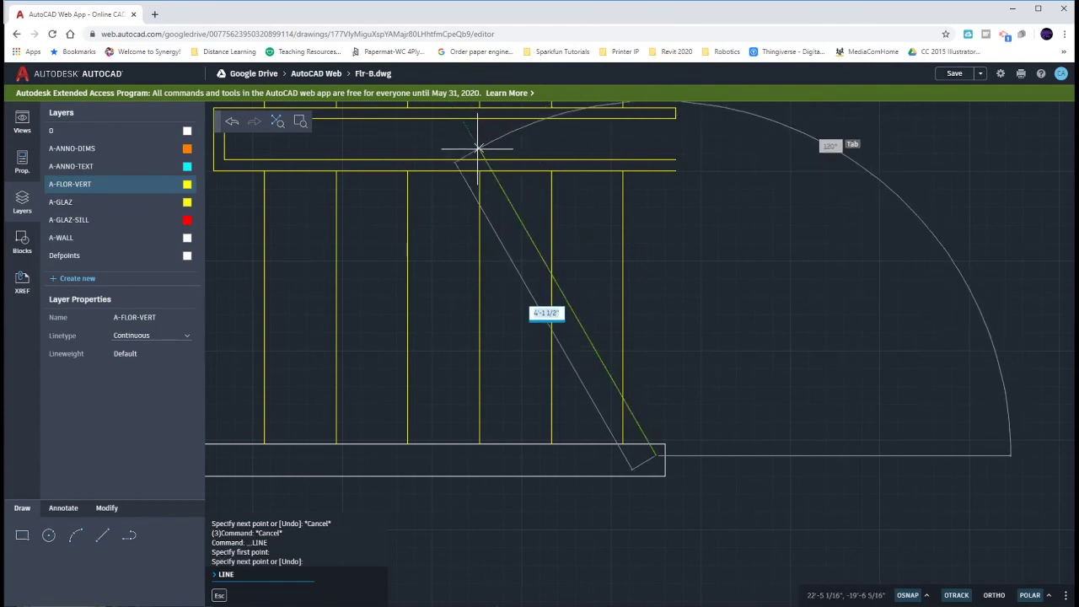
pyautogui.click(479, 150)
pyautogui.press('Escape')
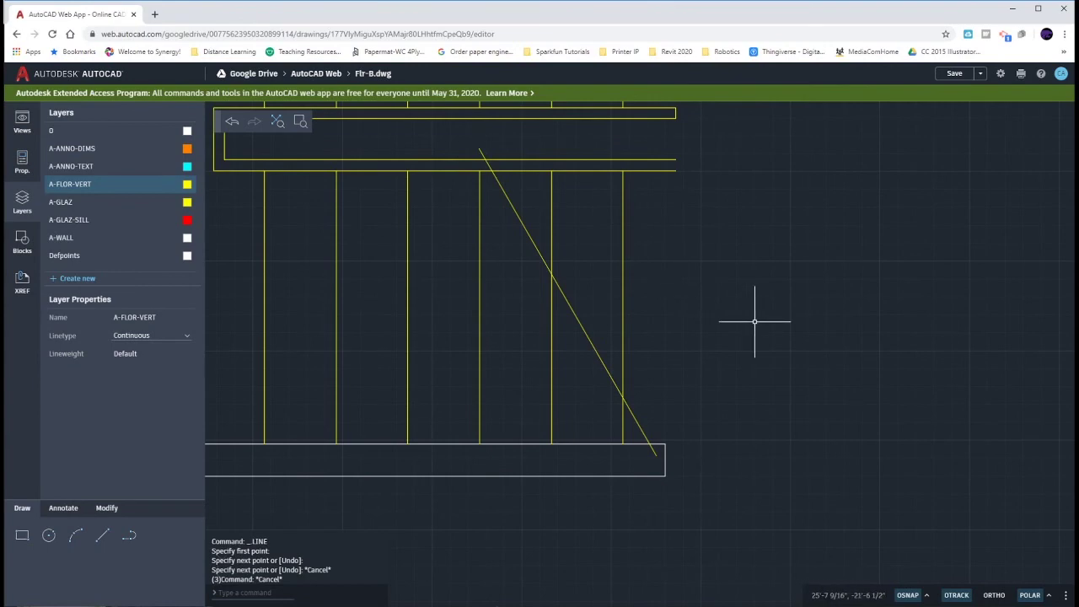
# Trim the tread and strip lines lying right of the diagonal break line.
pyautogui.write('tr')
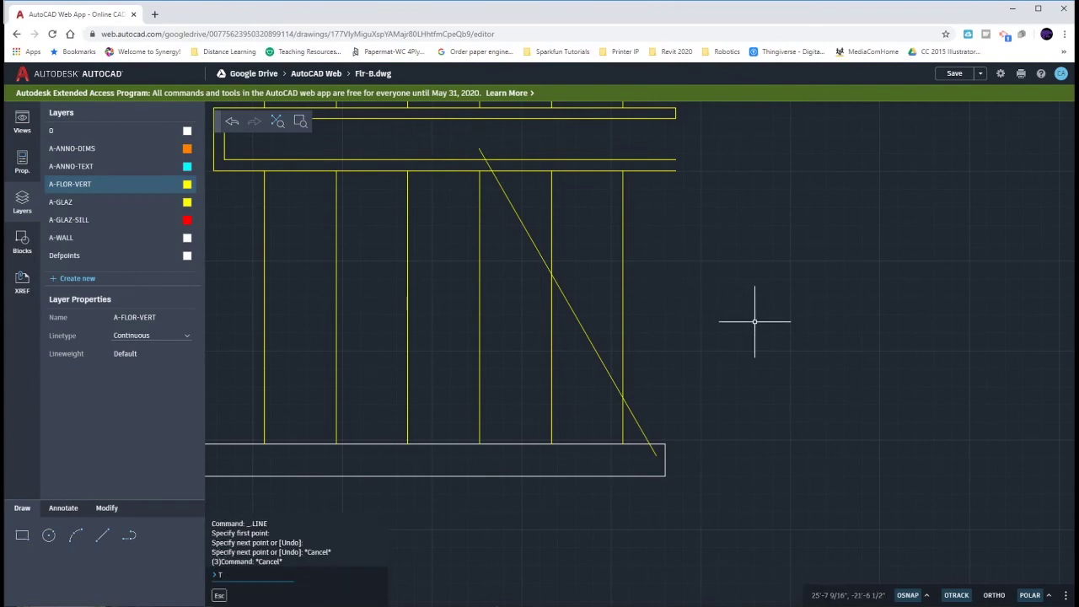
pyautogui.press('Return')
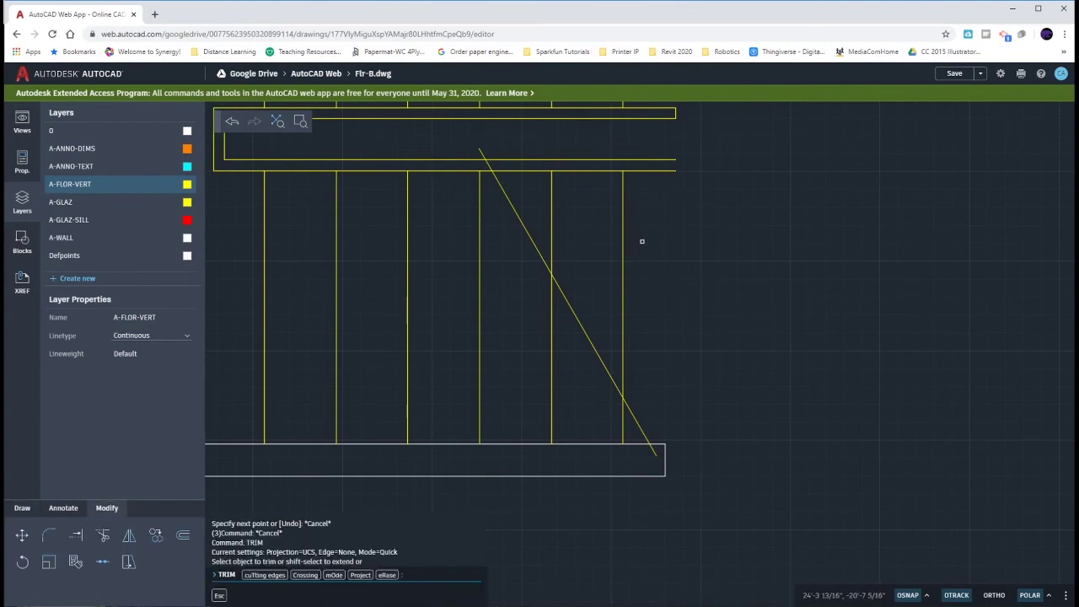
pyautogui.click(642, 241)
pyautogui.click(551, 203)
pyautogui.click(537, 193)
pyautogui.click(511, 156)
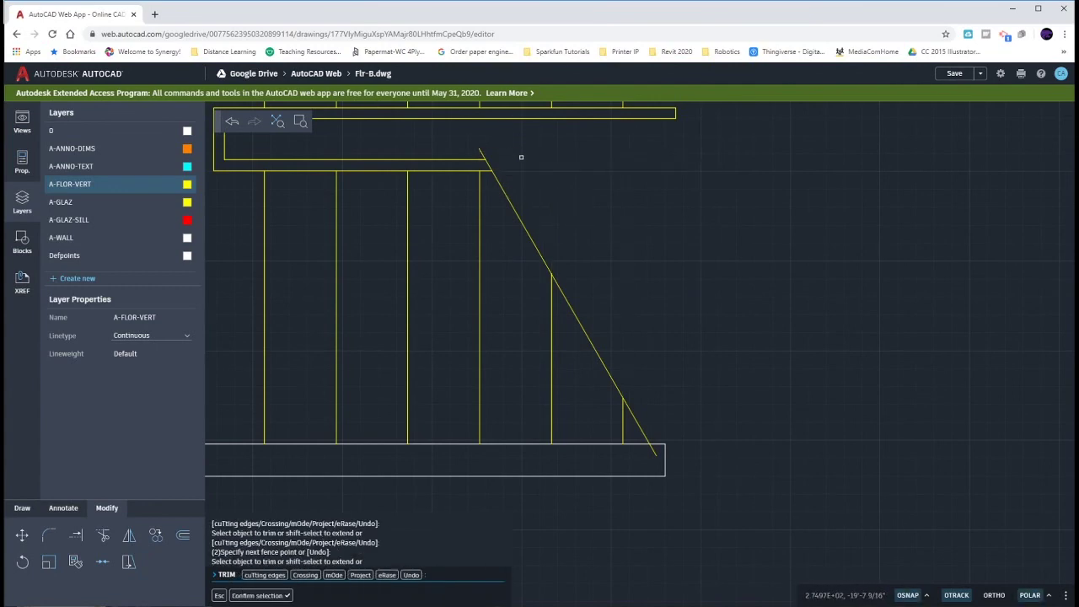
pyautogui.press('Escape')
pyautogui.press('Escape')
pyautogui.scroll(-5, 705, 272)
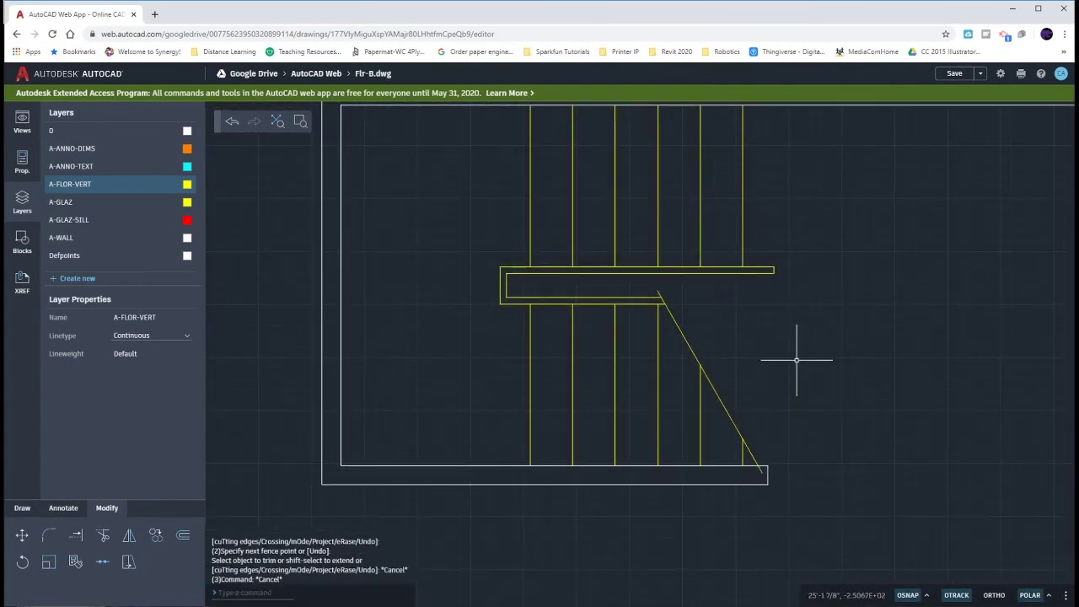
pyautogui.moveTo(781, 343); pyautogui.dragTo(818, 374, button='middle')
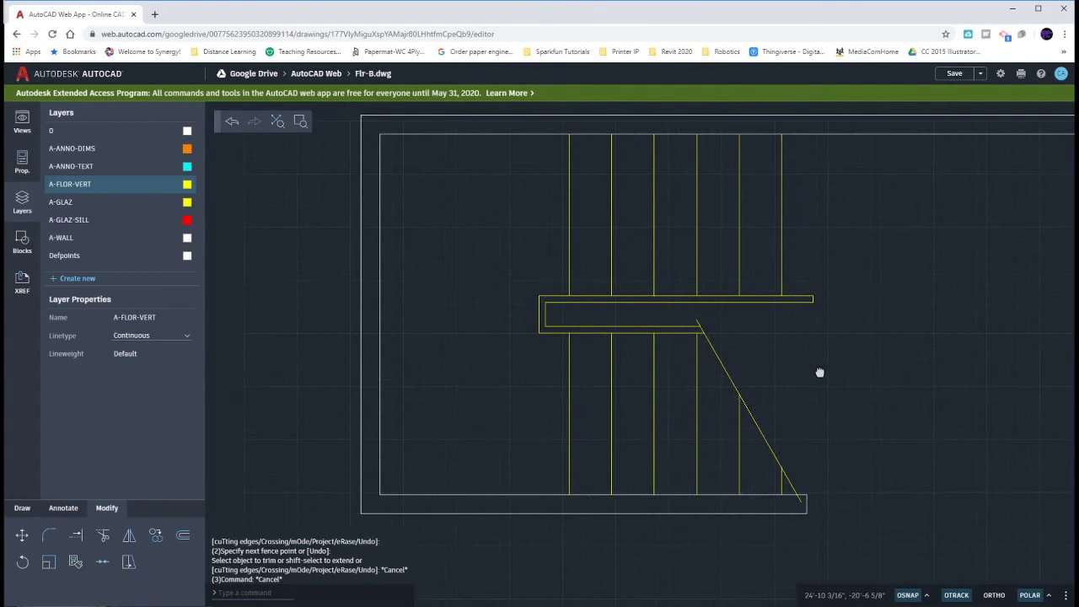
pyautogui.moveTo(511, 313)
pyautogui.mouseDown(button='middle')
pyautogui.moveTo(561, 335)
pyautogui.moveTo(581, 329)
pyautogui.mouseUp(button='middle')
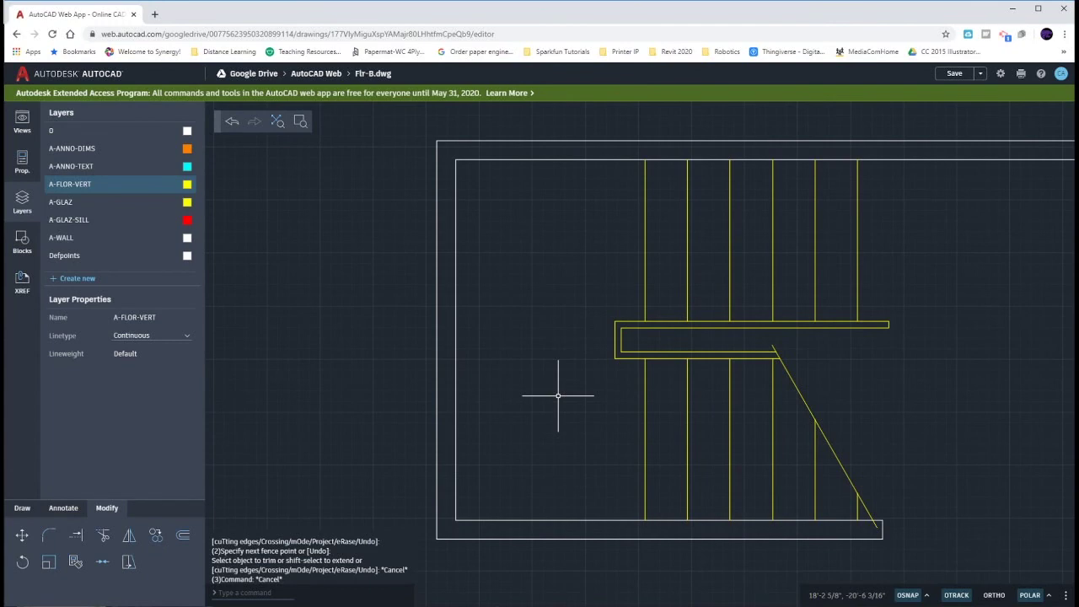
# Draw a yellow horizontal line from the strip end's midpoint to the left inner wall.
pyautogui.write('l')
pyautogui.press('Return')
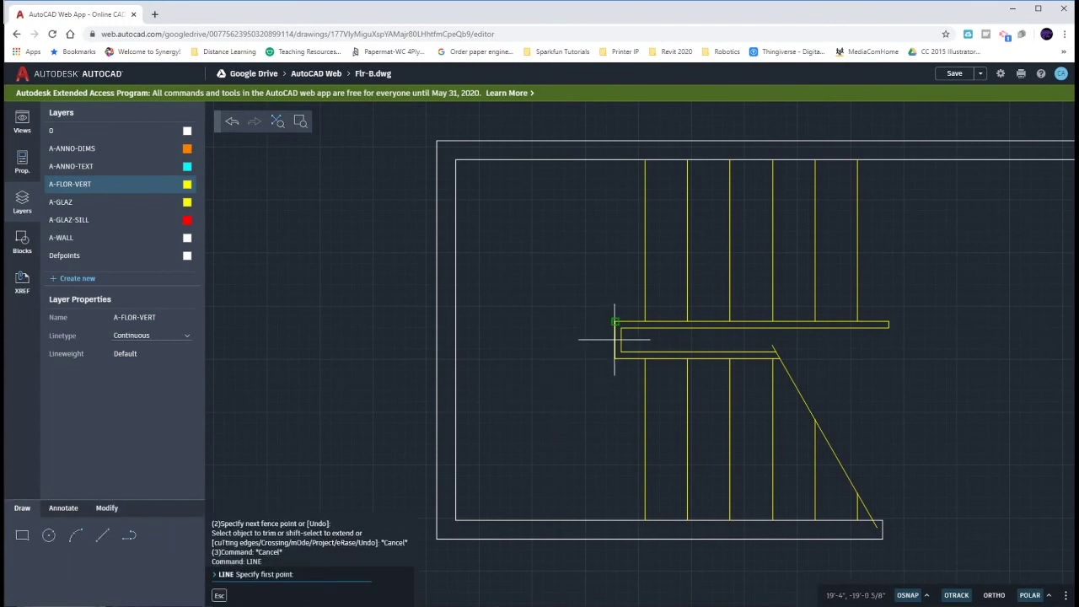
pyautogui.rightClick(615, 340)
pyautogui.moveTo(641, 393)
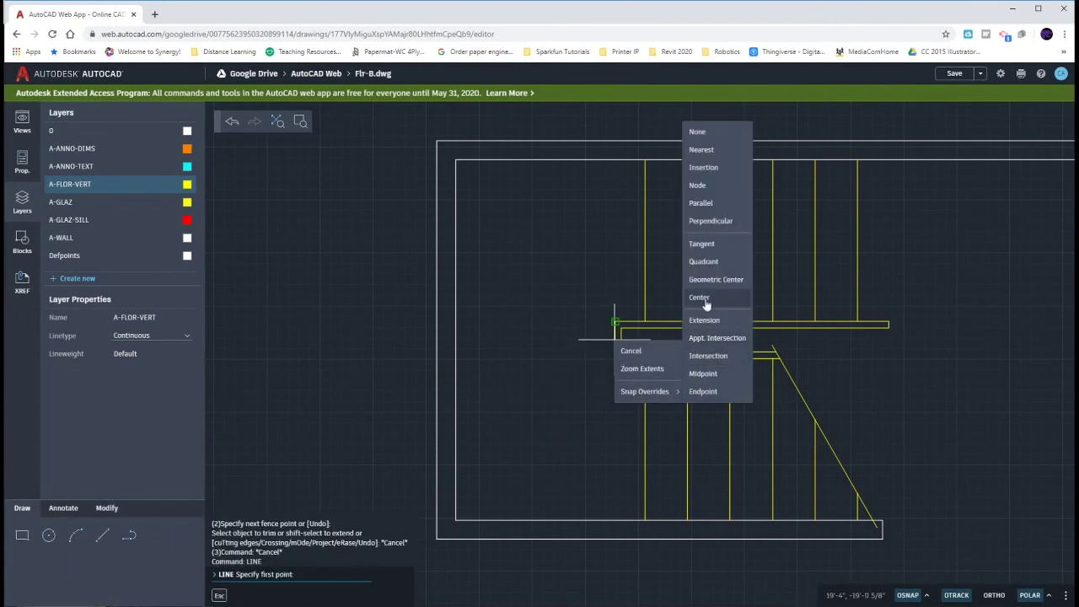
pyautogui.click(703, 373)
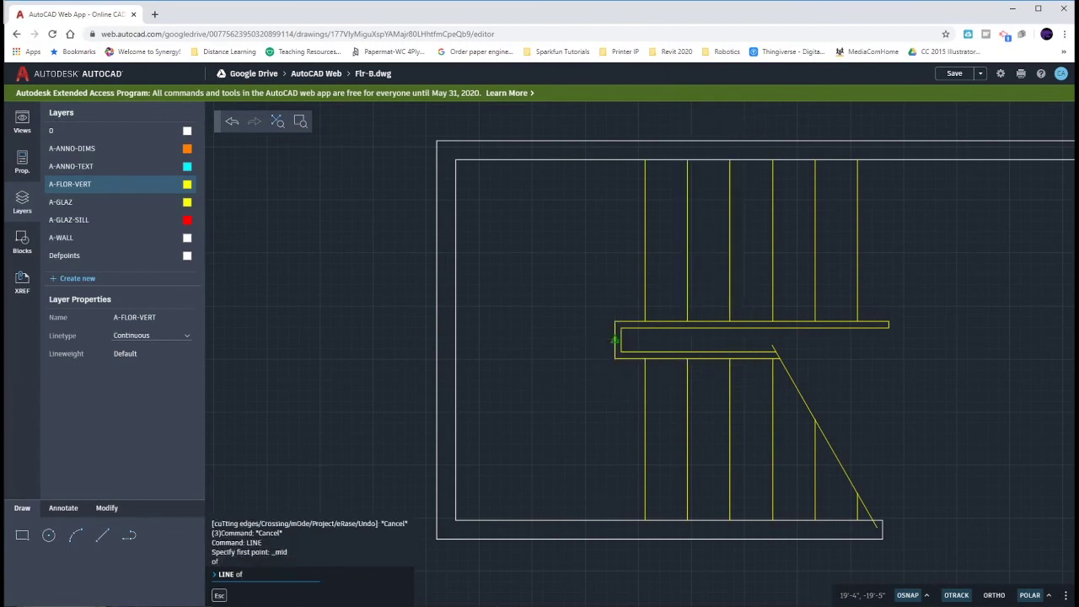
pyautogui.click(614, 340)
pyautogui.click(456, 340)
pyautogui.press('Escape')
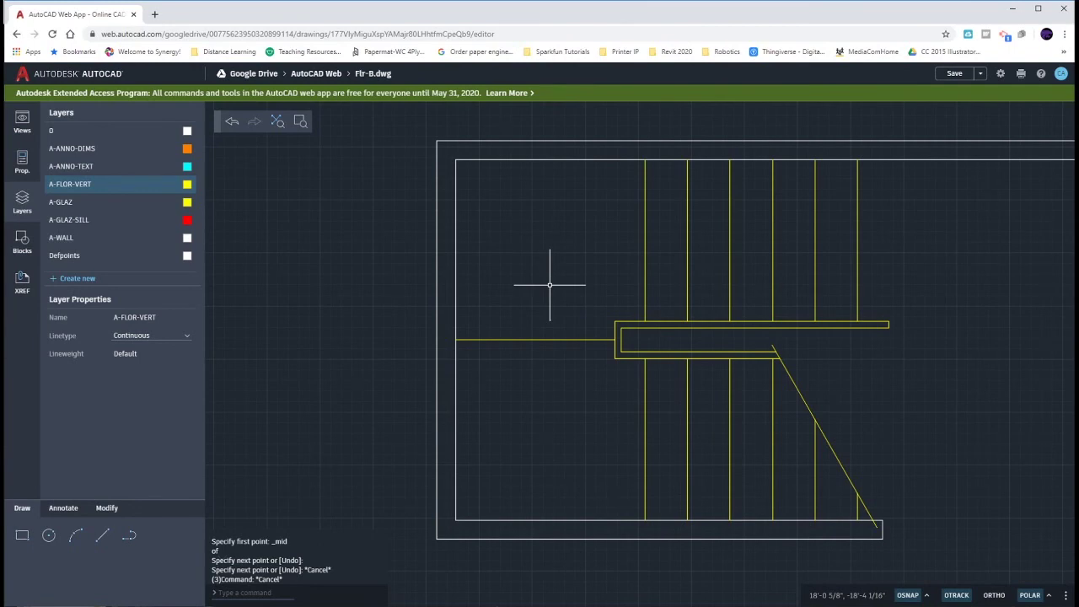
# Select the new horizontal line with the tread lines above and below the strip to check them.
pyautogui.scroll(5, 571, 361)
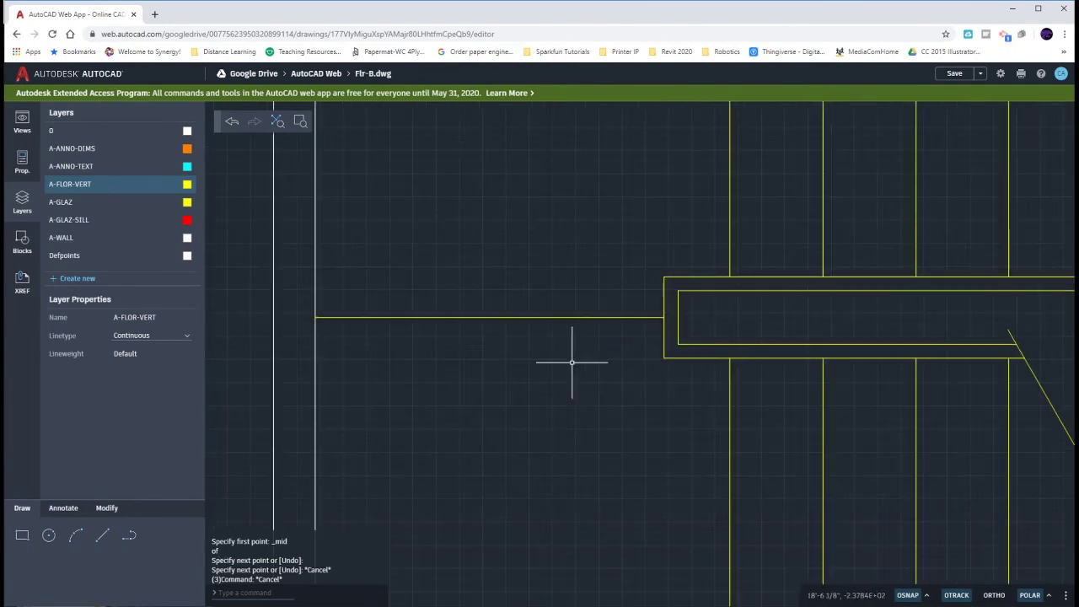
pyautogui.click(514, 311)
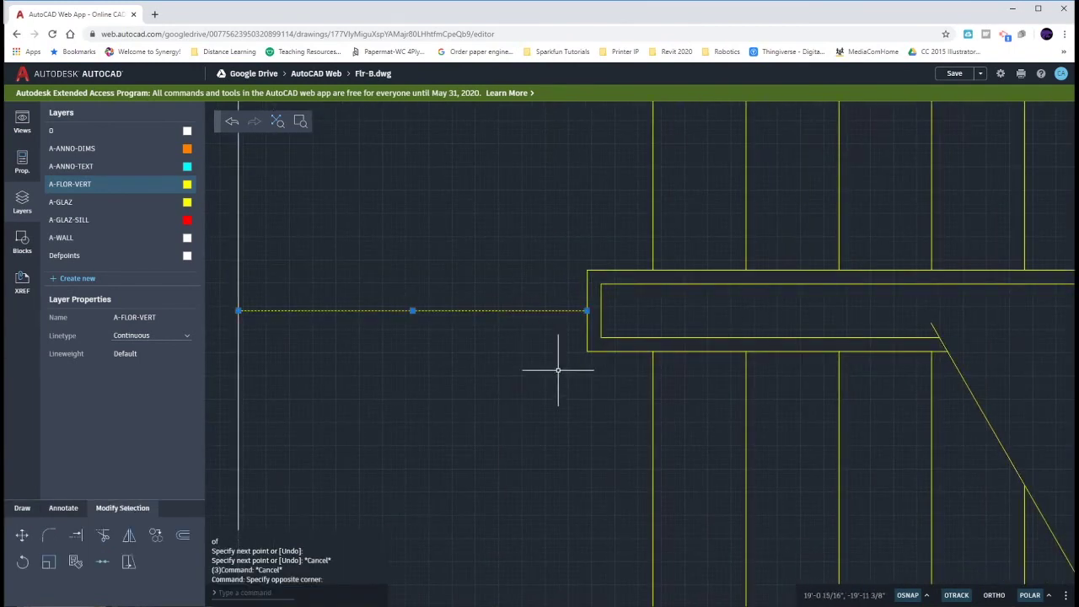
pyautogui.click(609, 403)
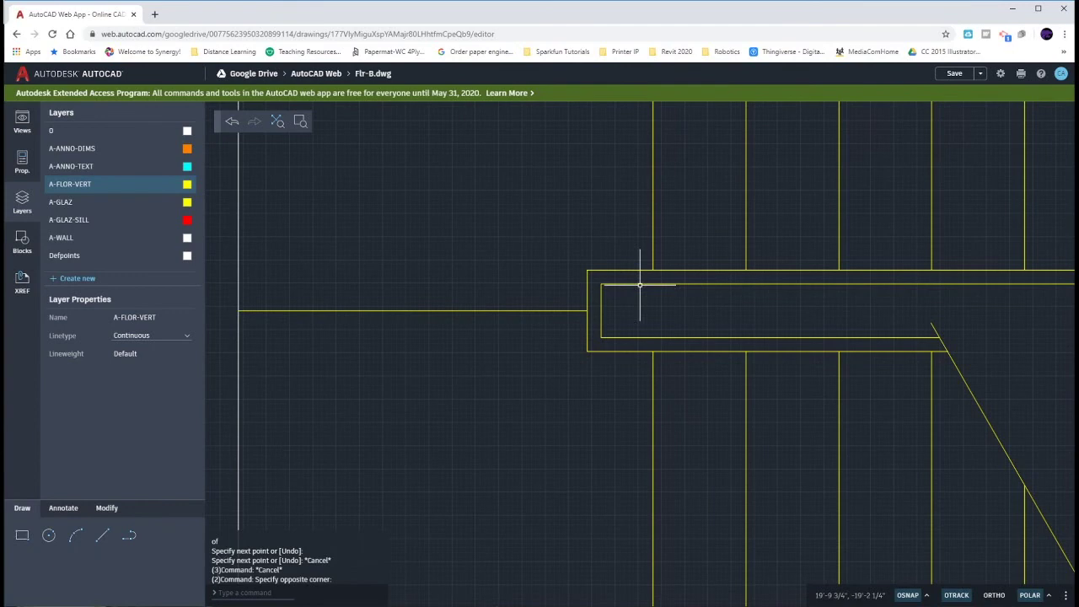
pyautogui.click(669, 242)
pyautogui.click(633, 216)
pyautogui.click(660, 387)
pyautogui.click(634, 395)
pyautogui.click(559, 397)
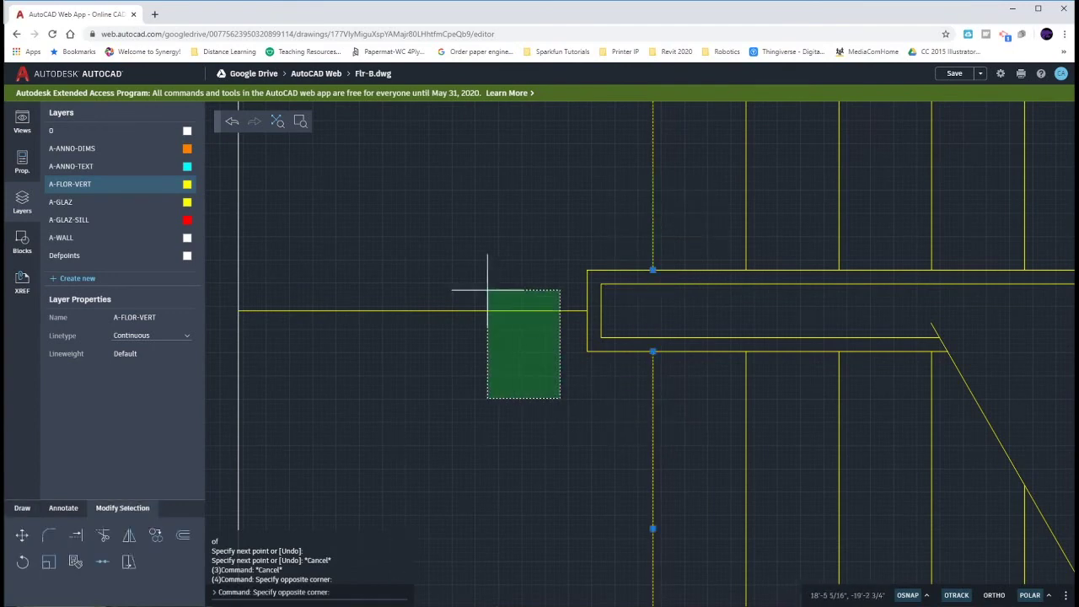
pyautogui.click(489, 293)
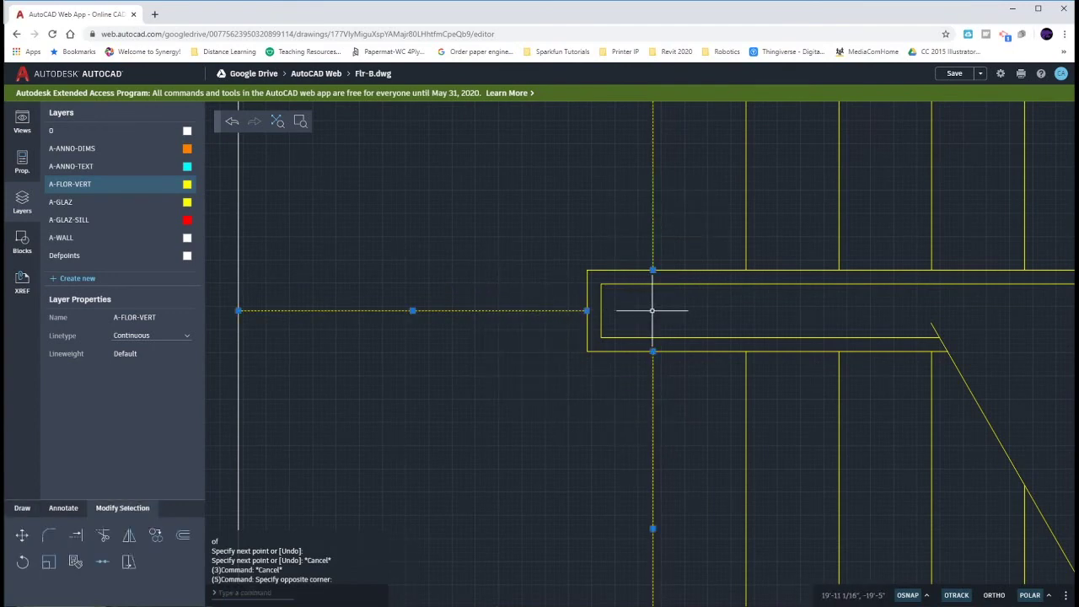
pyautogui.press('Escape')
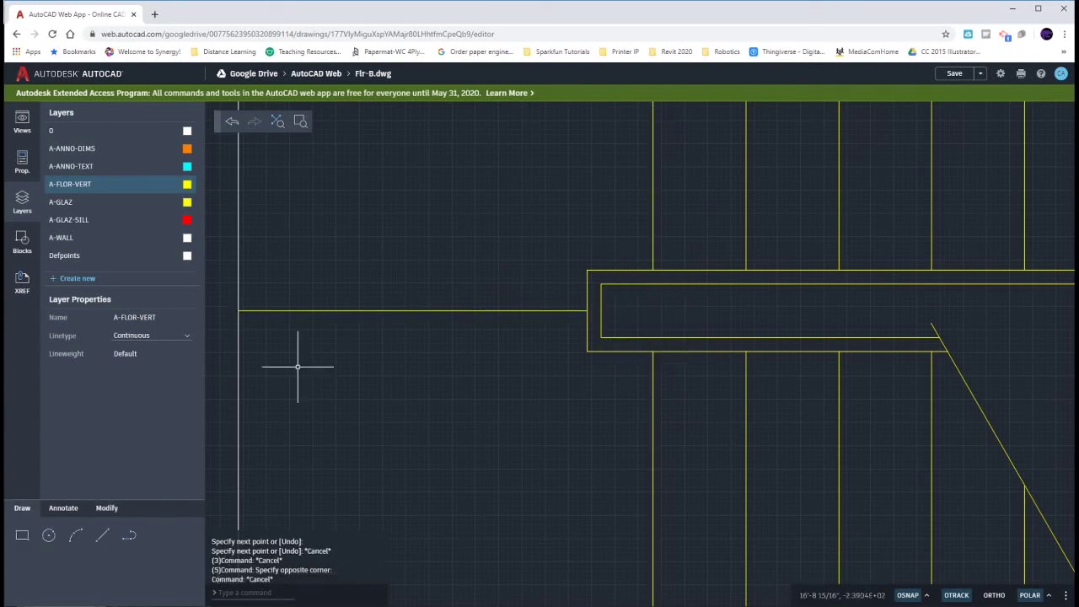
# Select the short line crossing the landing and zoom back out.
pyautogui.click(101, 535)
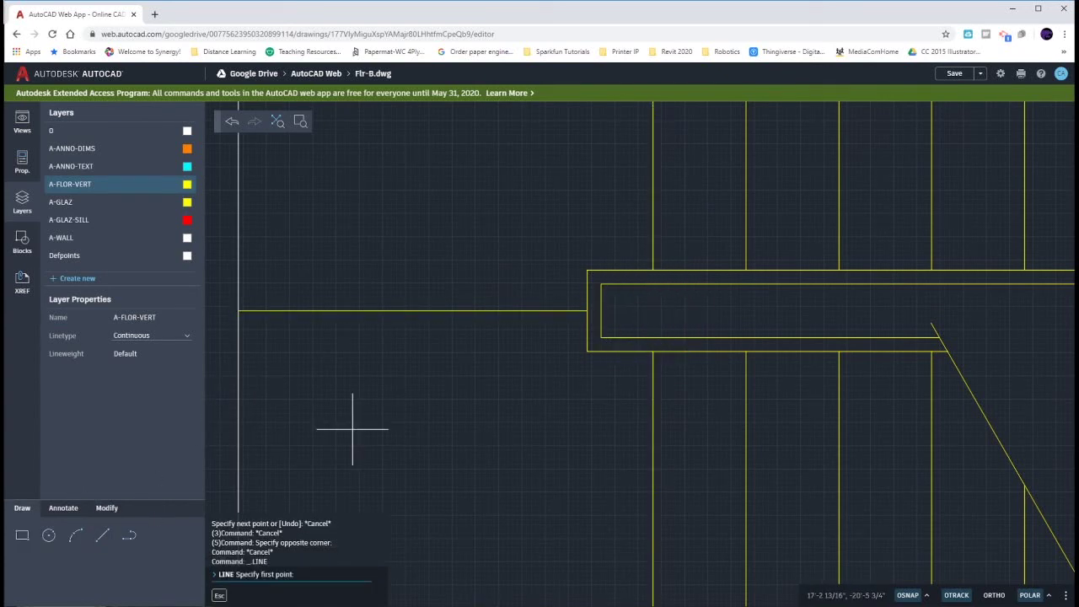
pyautogui.click(653, 271)
pyautogui.press('Escape')
pyautogui.press('Escape')
pyautogui.press('Escape')
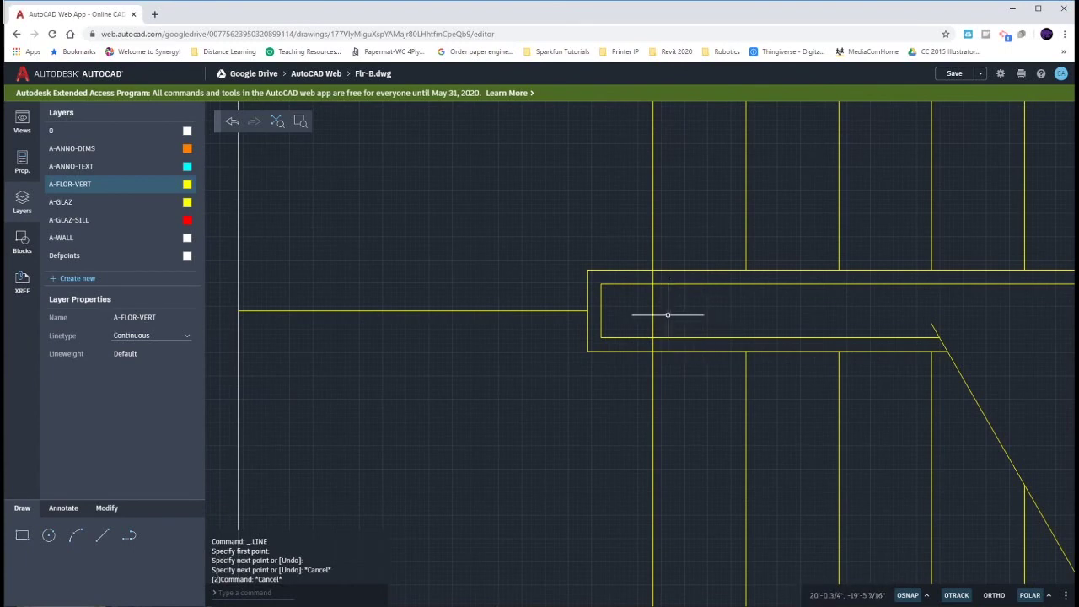
pyautogui.click(653, 311)
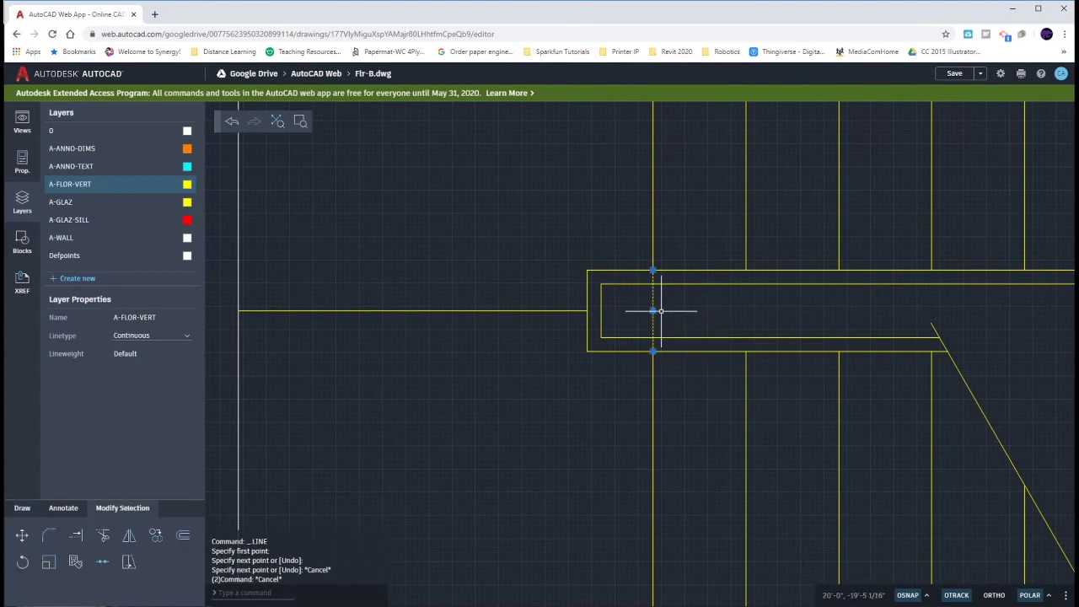
pyautogui.scroll(-4, 694, 323)
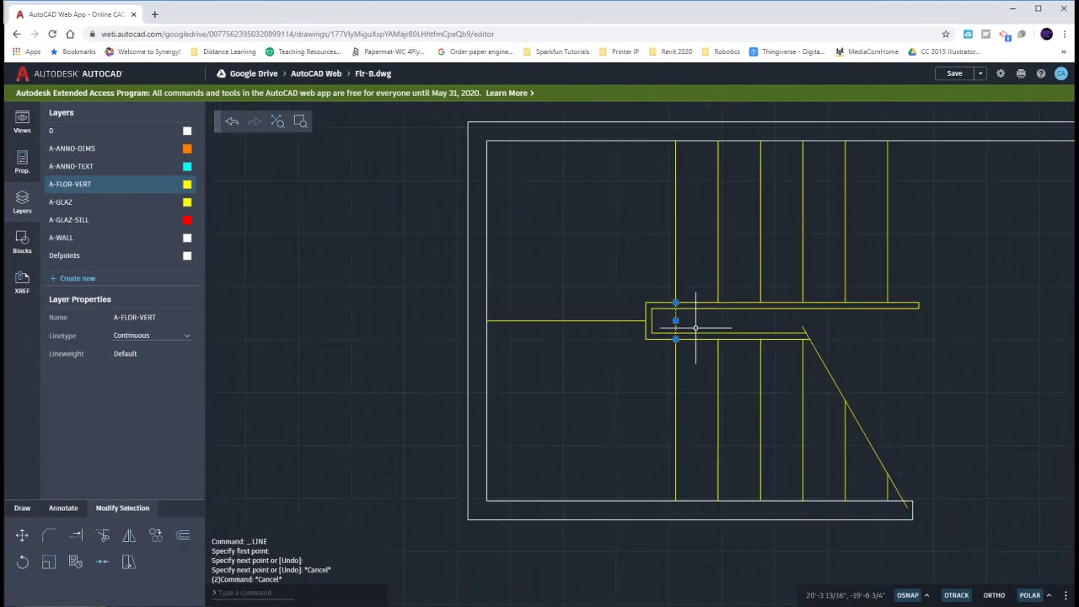
pyautogui.click(102, 538)
pyautogui.click(22, 510)
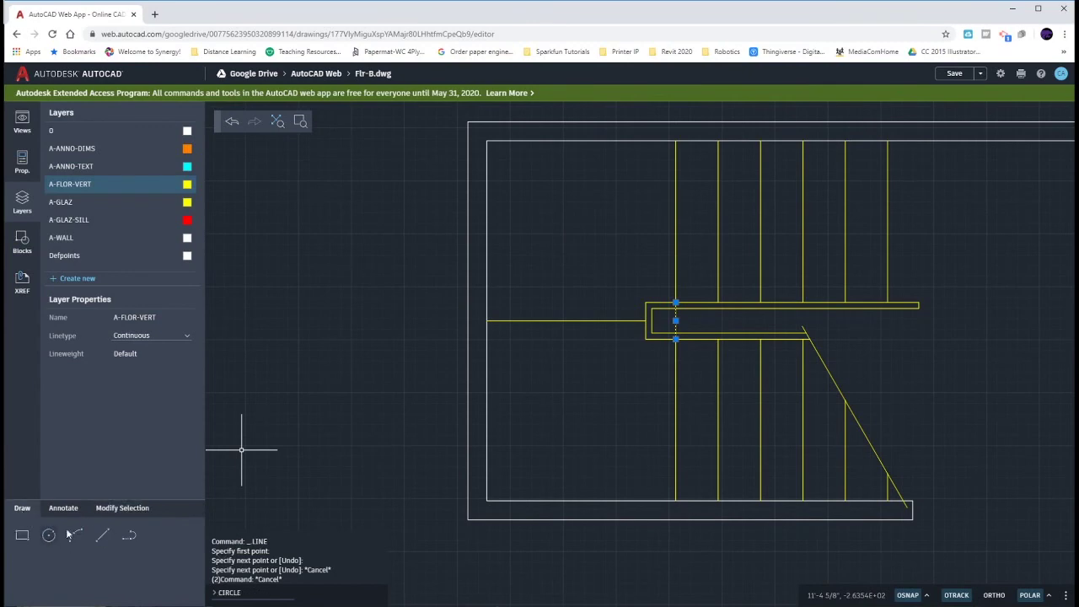
# Turn on Intersection snap and draw the first winder line from the landing end toward the upper left.
pyautogui.click(100, 541)
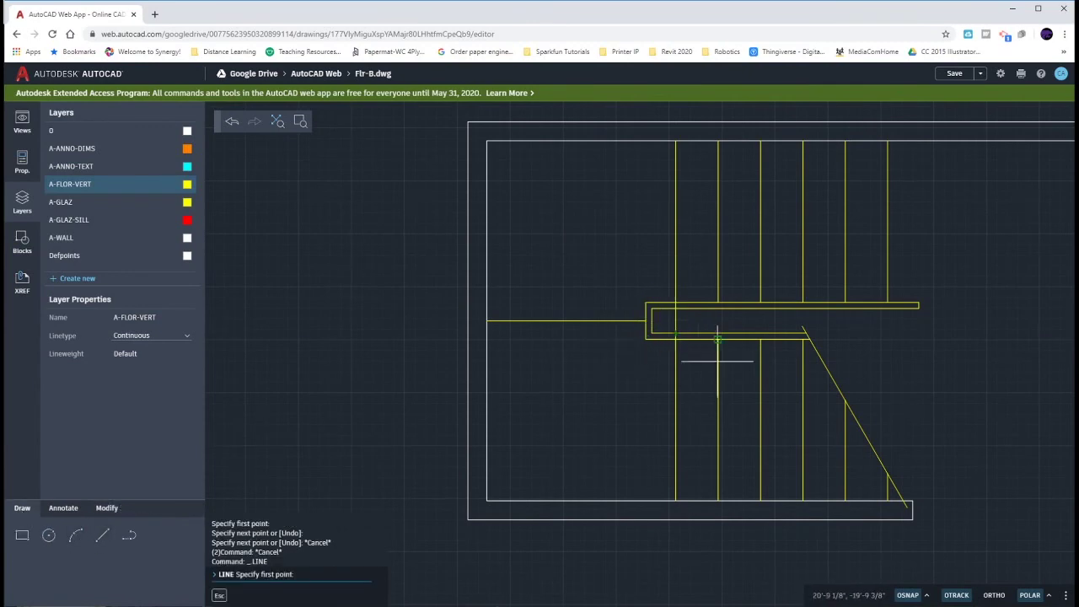
pyautogui.click(926, 597)
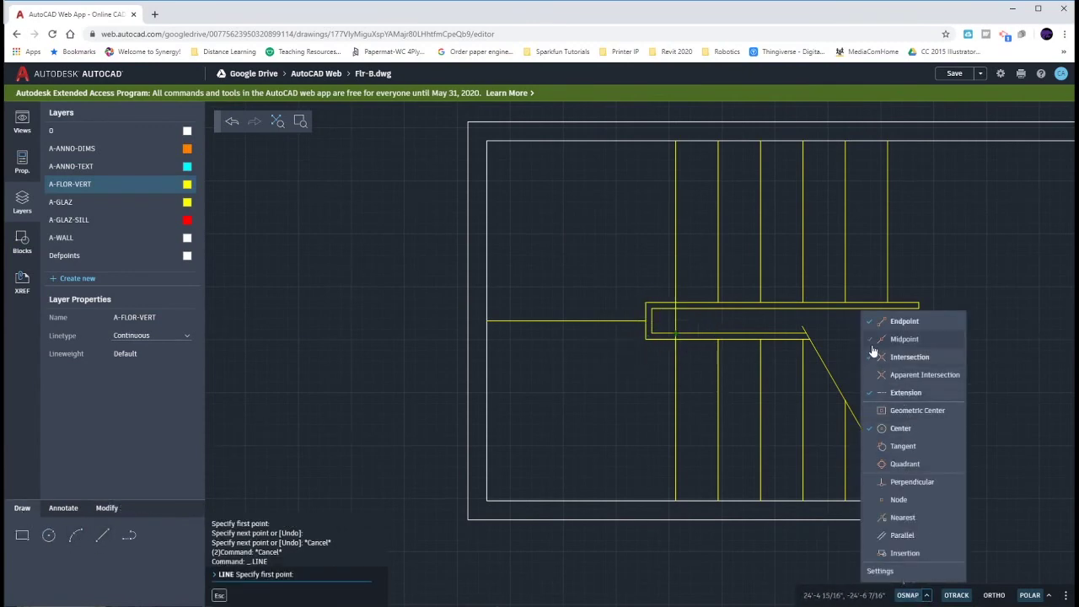
pyautogui.click(910, 356)
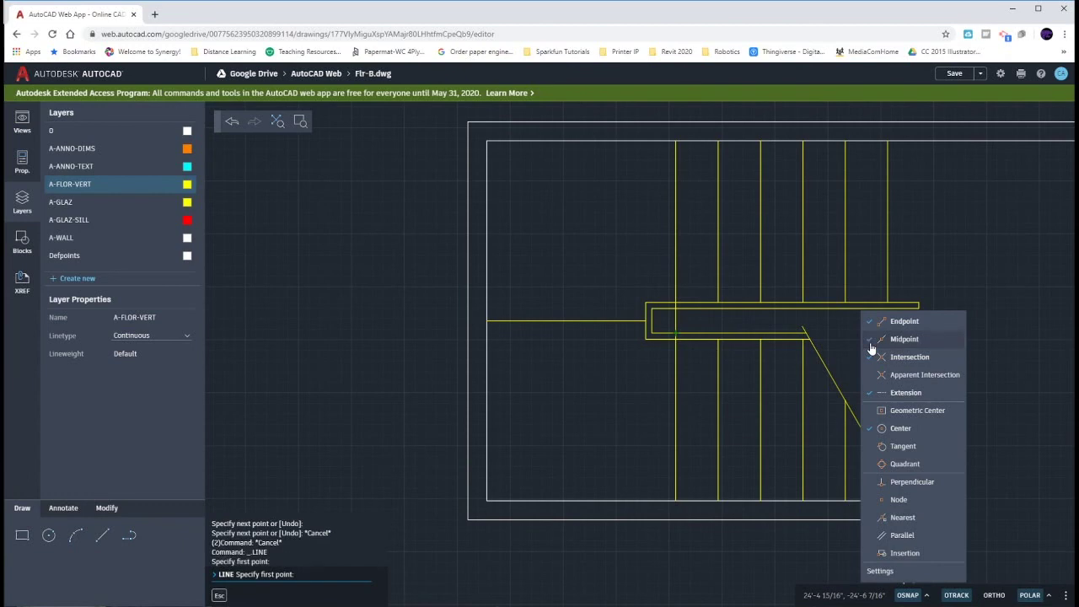
pyautogui.click(675, 321)
pyautogui.click(618, 221)
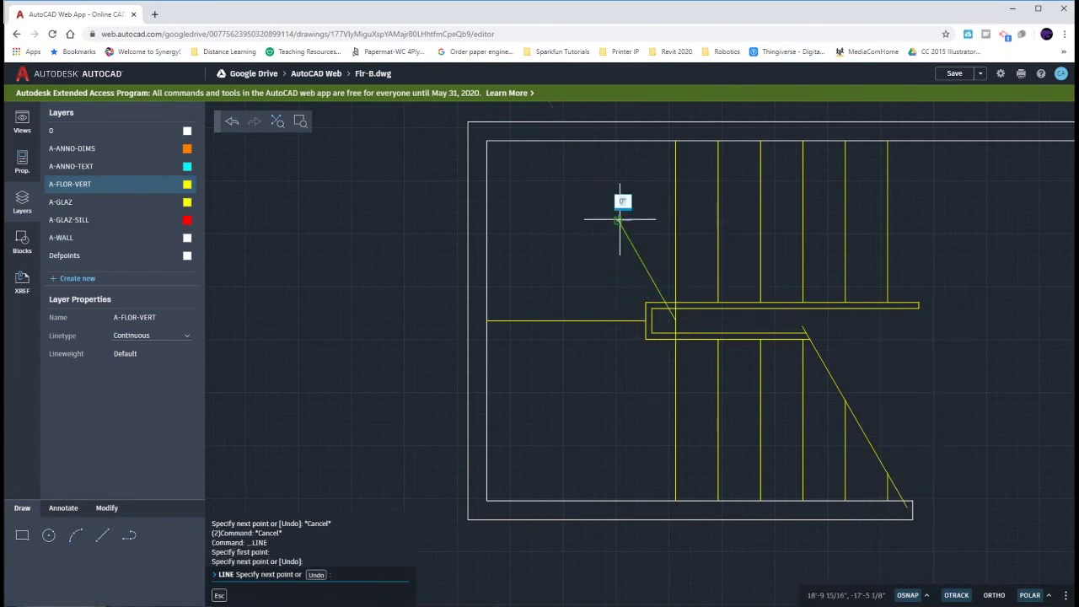
pyautogui.press('Return')
pyautogui.press('Return')
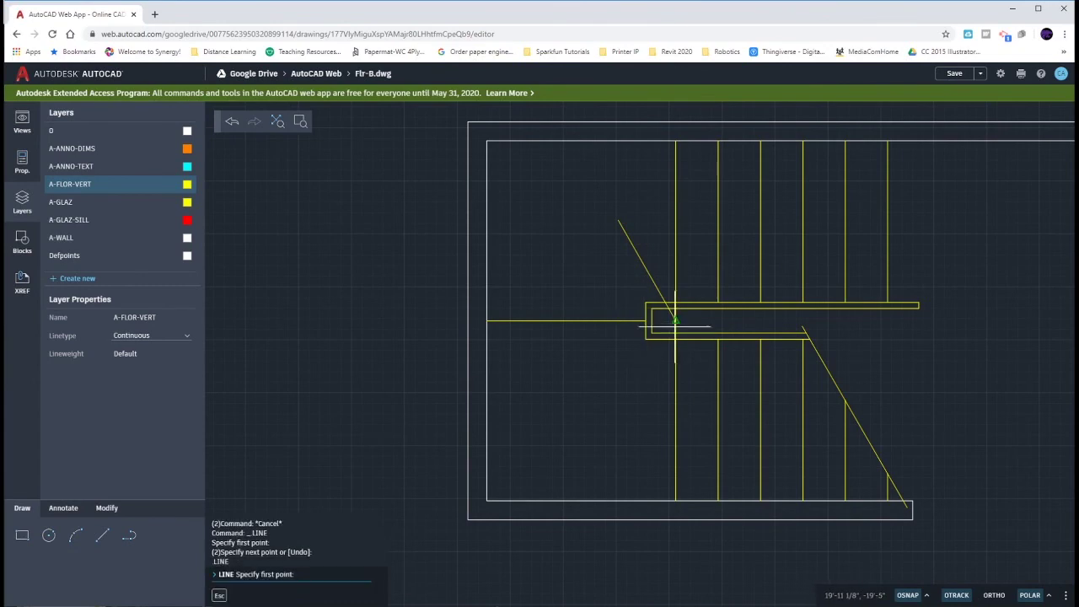
# Draw three more winder lines from the same landing end point, fanning toward the lower left.
pyautogui.click(675, 321)
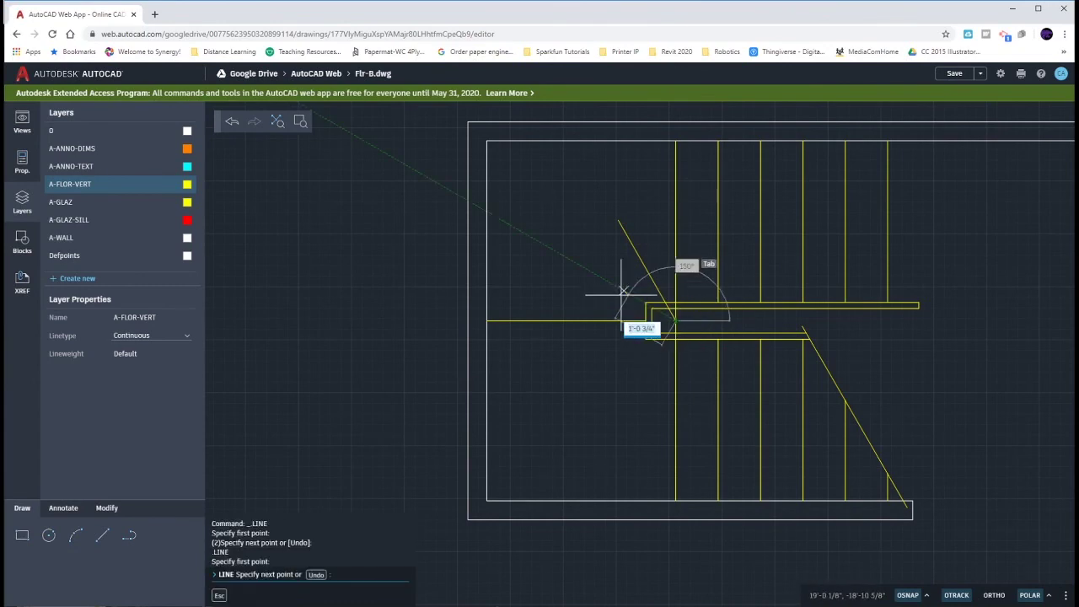
pyautogui.click(583, 268)
pyautogui.press('Return')
pyautogui.press('Return')
pyautogui.click(675, 321)
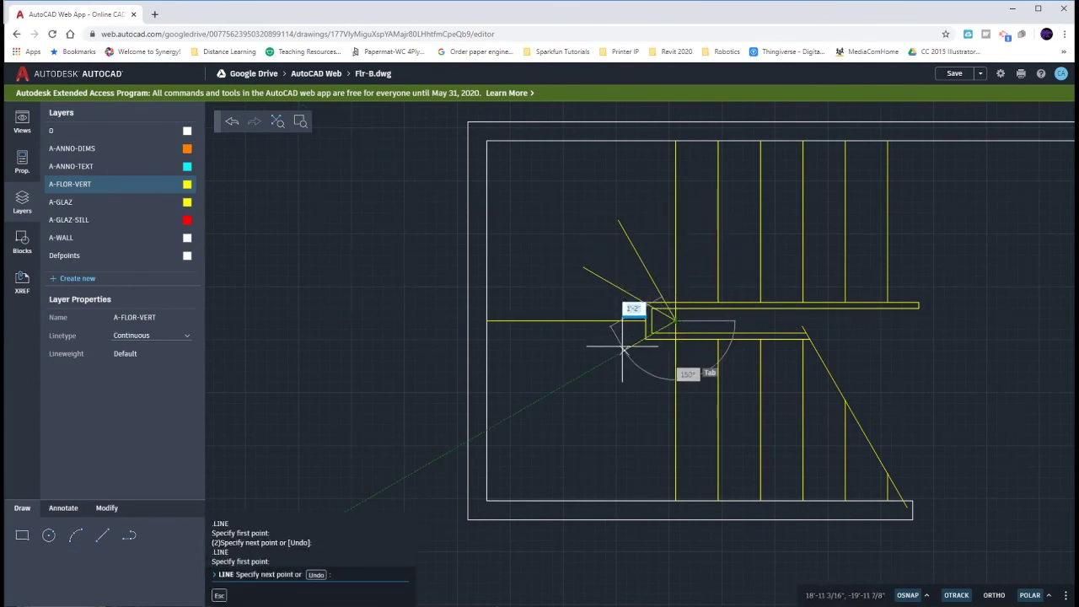
pyautogui.click(597, 365)
pyautogui.press('Return')
pyautogui.press('Return')
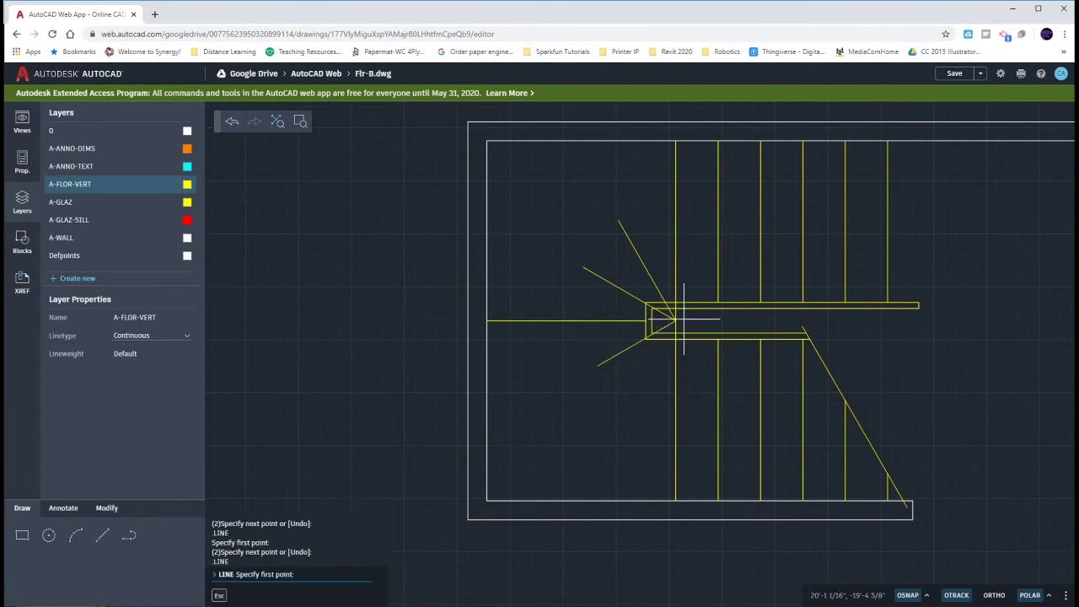
pyautogui.click(674, 320)
pyautogui.click(644, 376)
pyautogui.press('Escape')
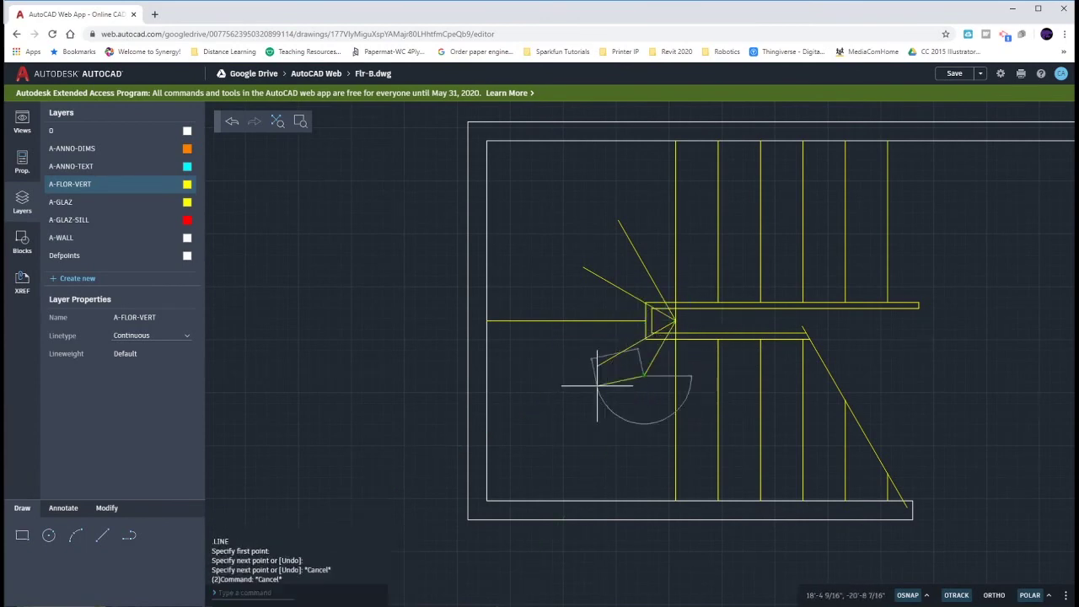
# Use EX with fences across the upper and lower winder lines to extend them to the stair edges.
pyautogui.write('ex')
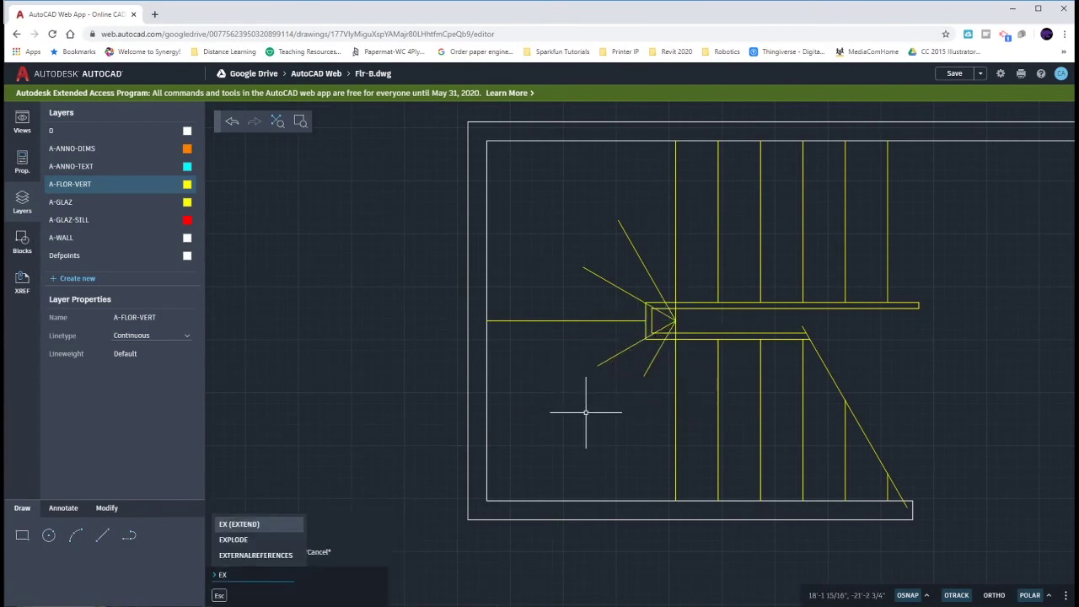
pyautogui.press('Return')
pyautogui.click(646, 376)
pyautogui.click(632, 367)
pyautogui.press('Return')
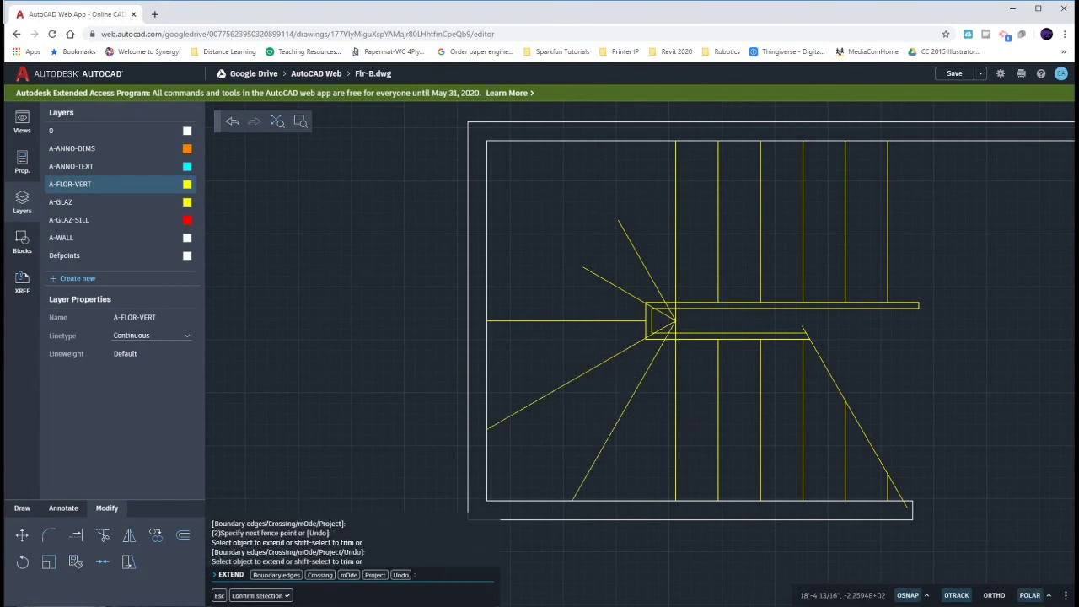
pyautogui.click(638, 229)
pyautogui.press('Return')
pyautogui.scroll(5, 675, 310)
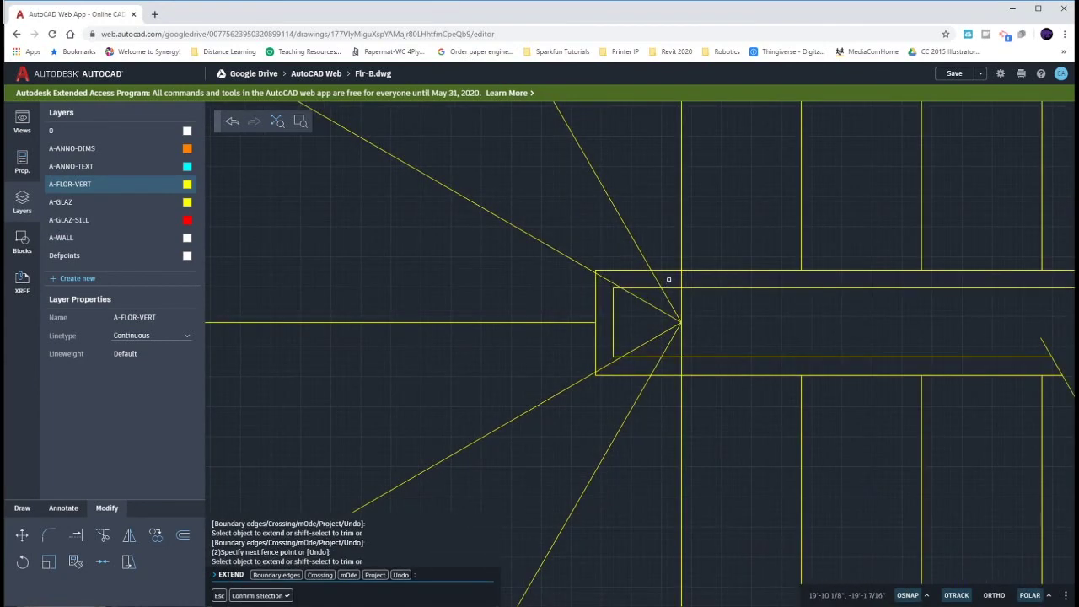
pyautogui.click(670, 279)
pyautogui.click(610, 281)
pyautogui.press('Return')
pyautogui.keyDown('shift'); pyautogui.click(668, 369); pyautogui.keyUp('shift')
pyautogui.keyDown('shift'); pyautogui.click(605, 360); pyautogui.keyUp('shift')
pyautogui.press('Return')
pyautogui.press('Escape')
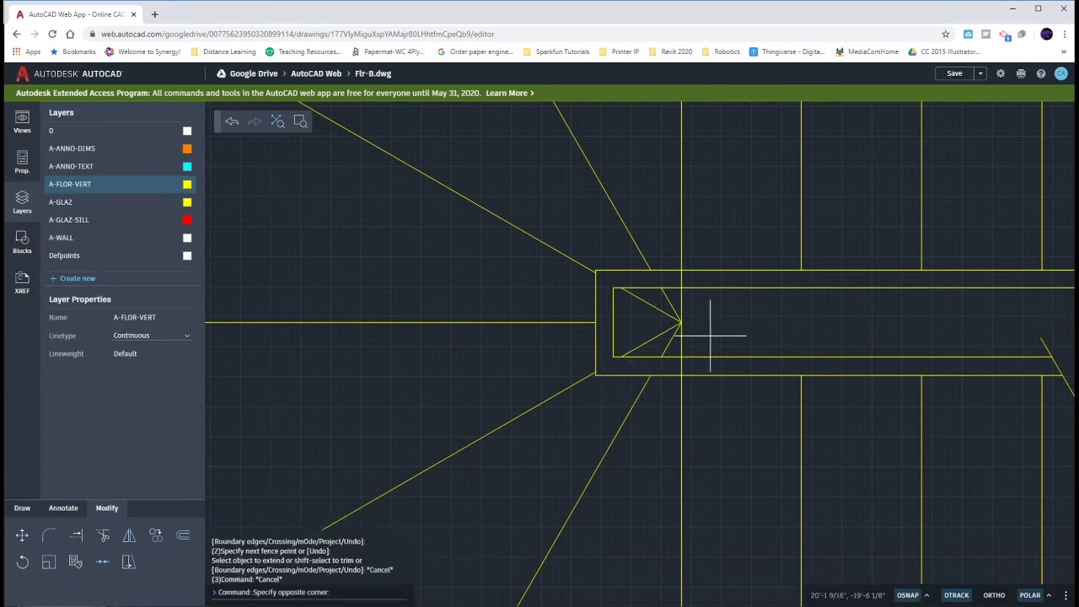
# Window-select the leftover line pieces inside the landing and delete them.
pyautogui.click(711, 337)
pyautogui.press('Delete')
pyautogui.scroll(-10, 654, 309)
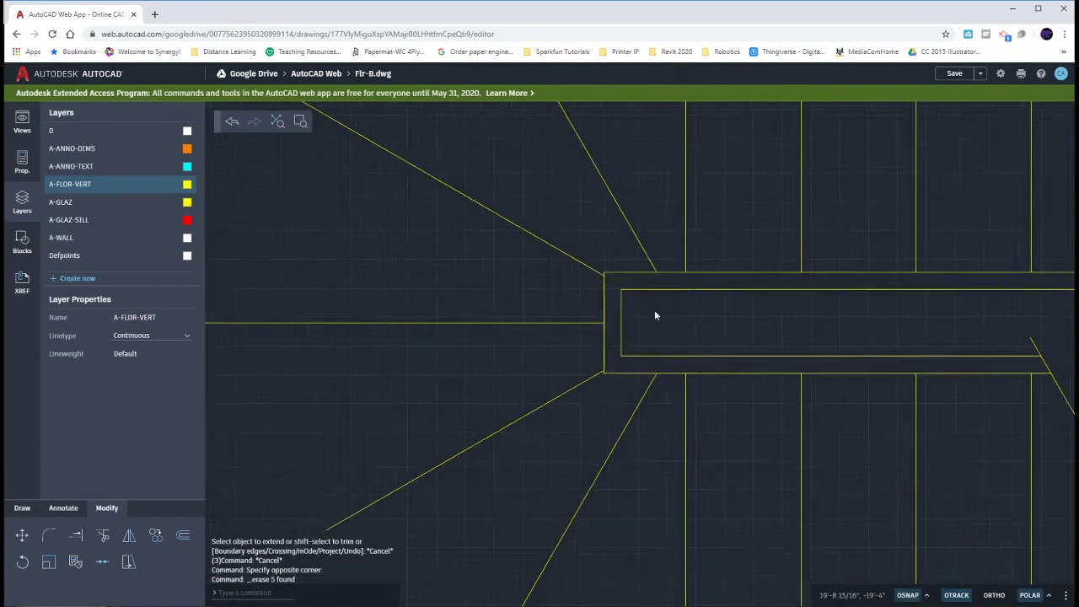
pyautogui.scroll(8, 833, 337)
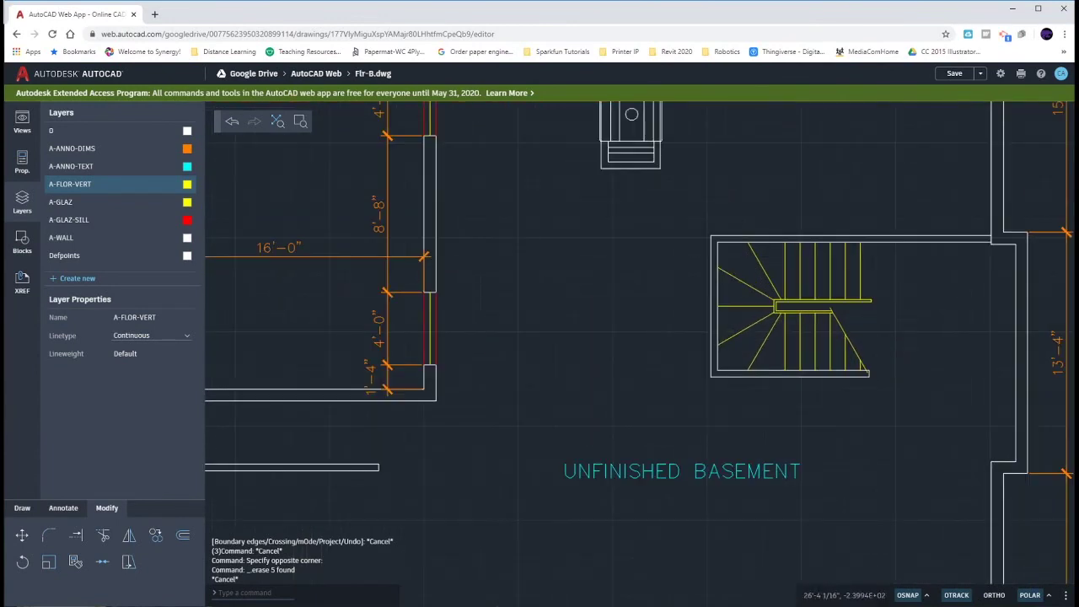
pyautogui.press('Escape')
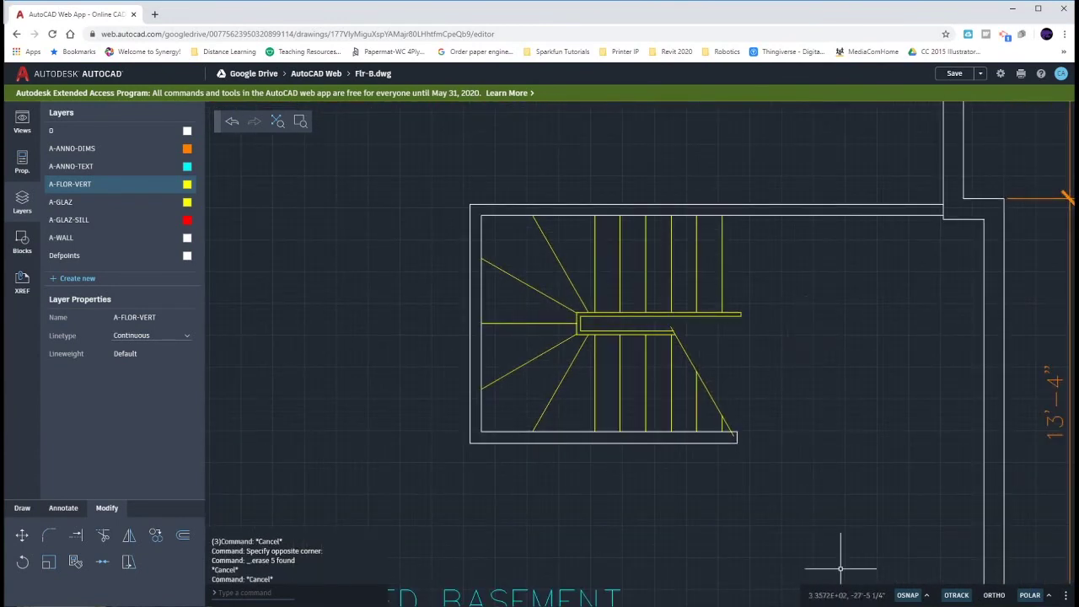
# Make A-ANNO-TEXT current, then trial a multileader path around the stair before cancelling it.
pyautogui.click(77, 169)
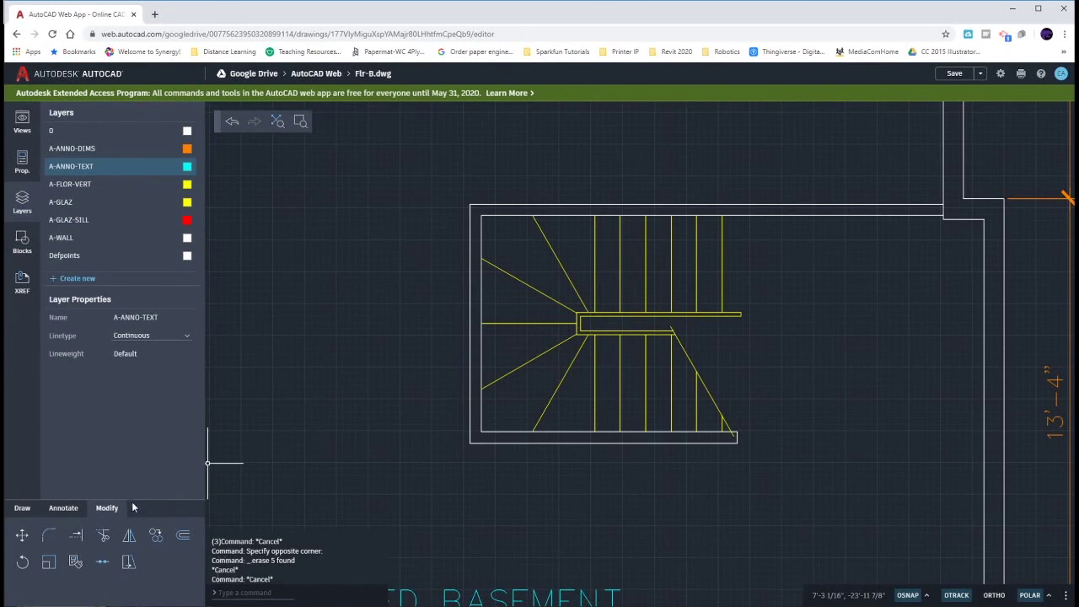
pyautogui.click(67, 509)
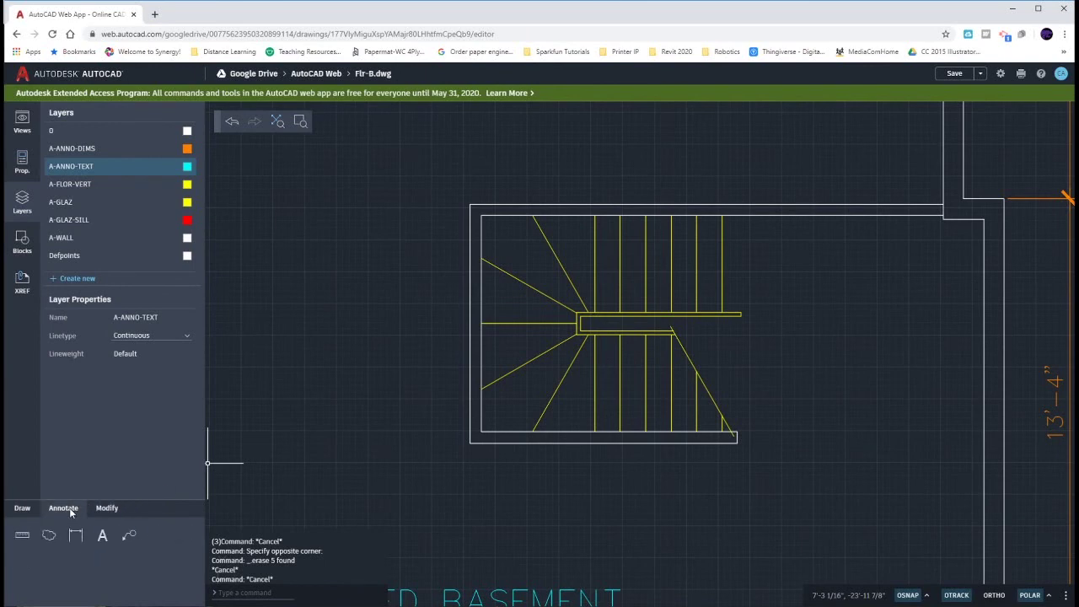
pyautogui.click(129, 537)
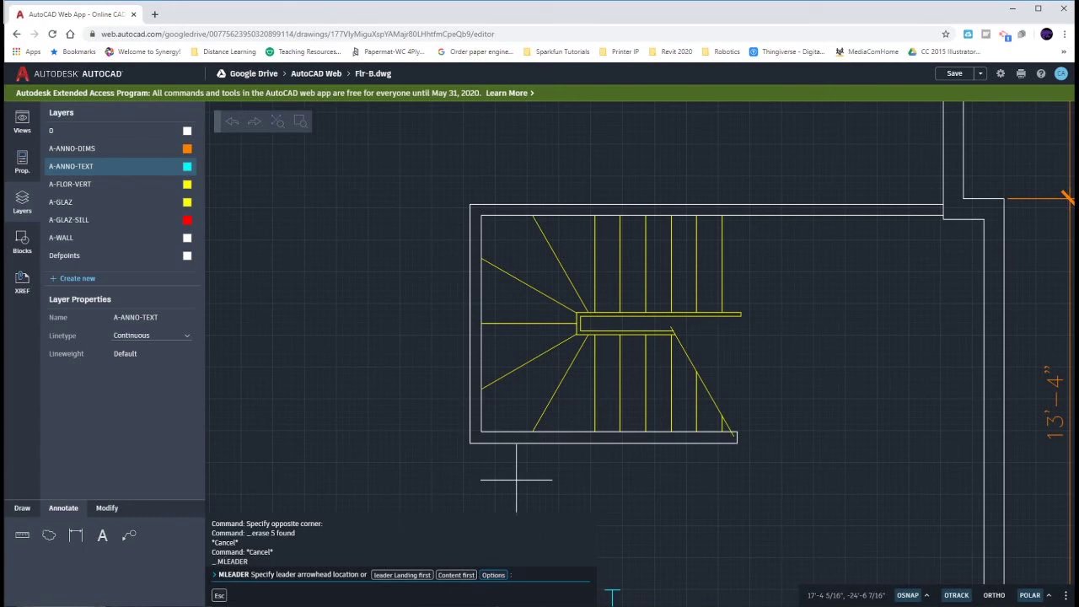
pyautogui.click(690, 385)
pyautogui.click(532, 384)
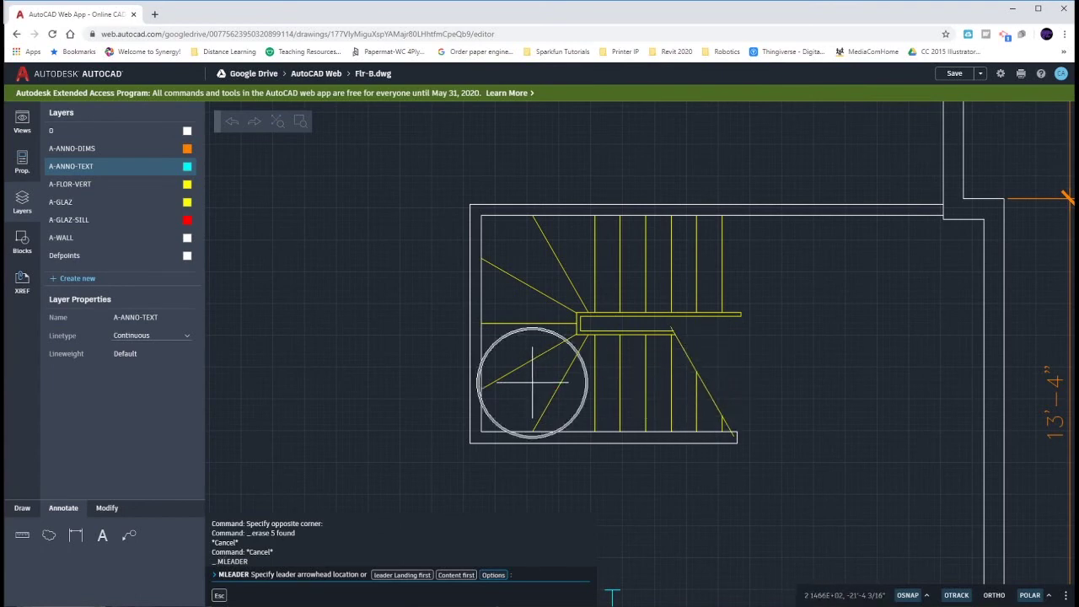
pyautogui.click(532, 263)
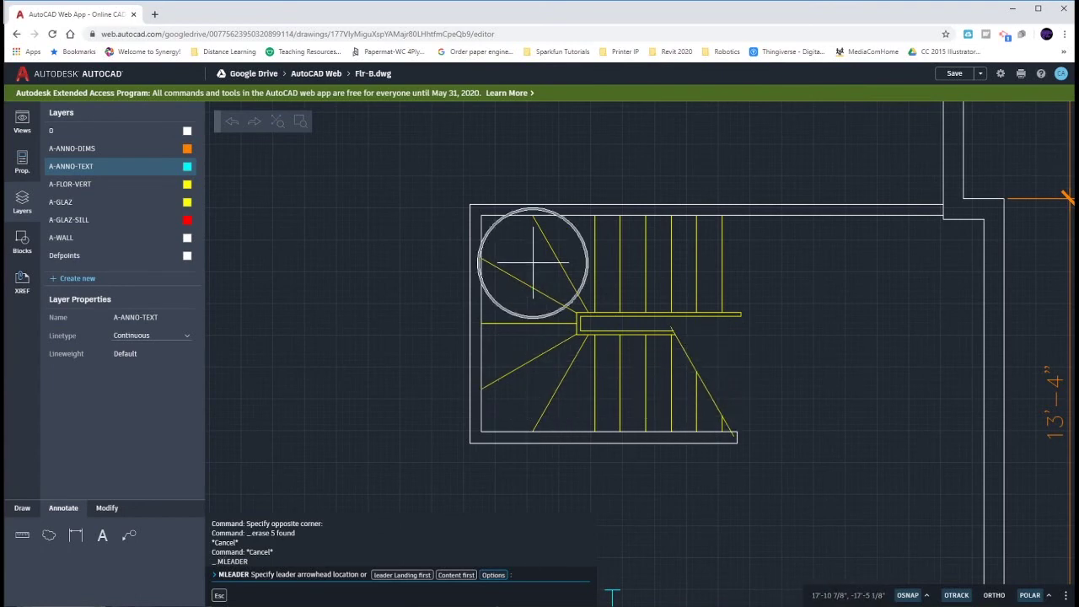
pyautogui.click(747, 264)
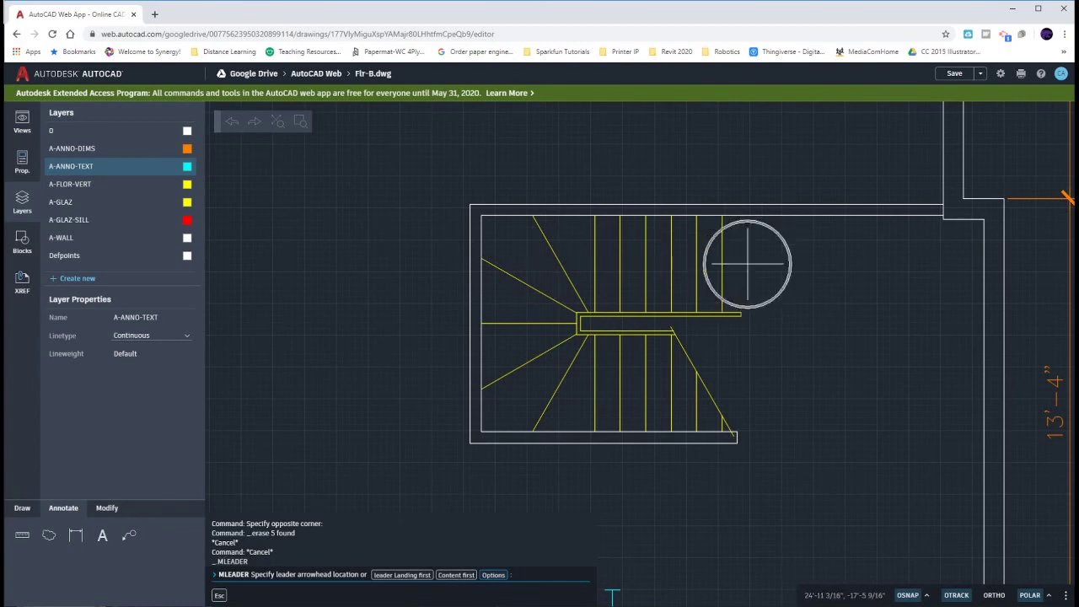
pyautogui.press('Escape')
pyautogui.press('Escape')
pyautogui.press('Escape')
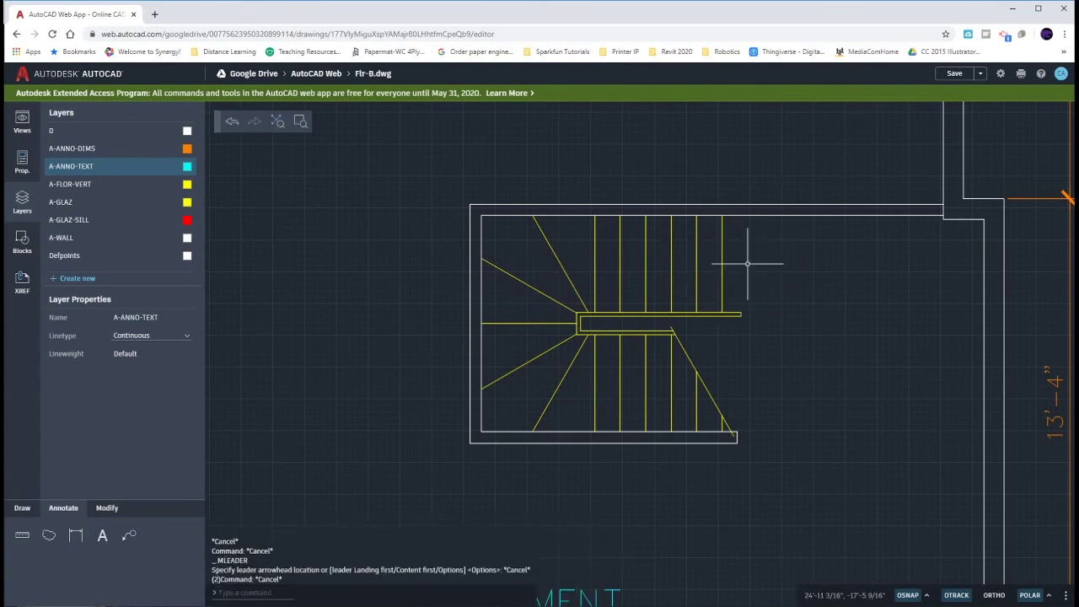
# Draw two cyan diagonals across the winder, from its top to the left middle and down to the bottom.
pyautogui.click(532, 381)
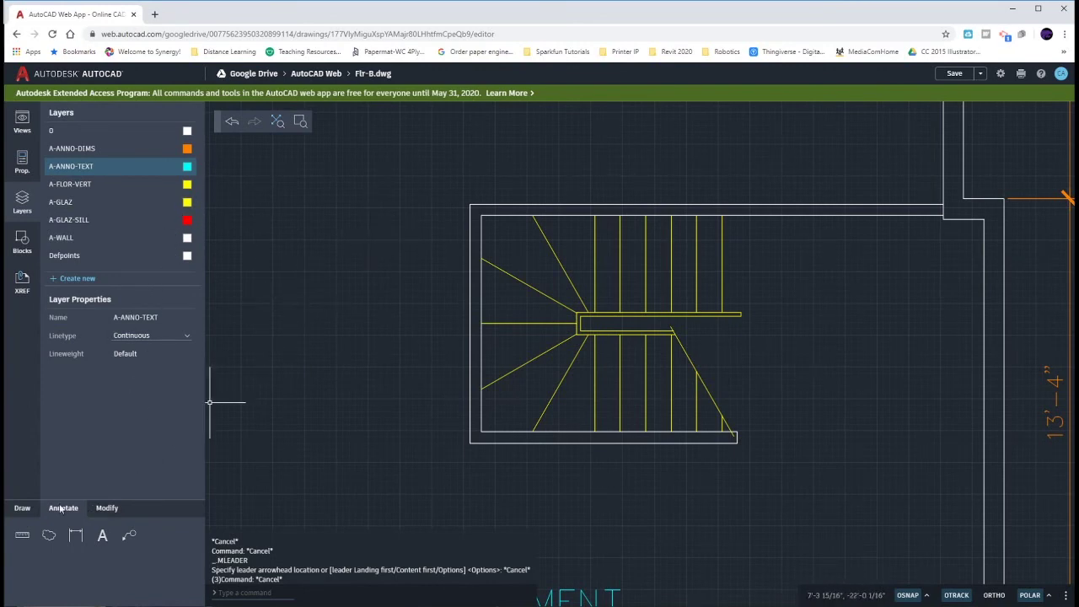
pyautogui.click(24, 509)
pyautogui.click(82, 537)
pyautogui.click(103, 537)
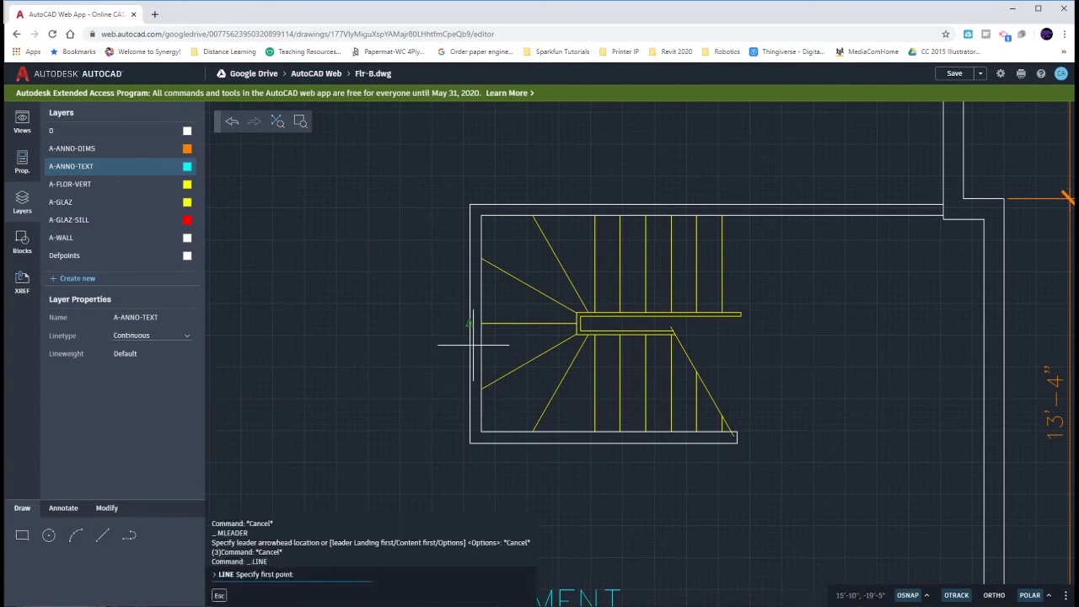
pyautogui.click(593, 217)
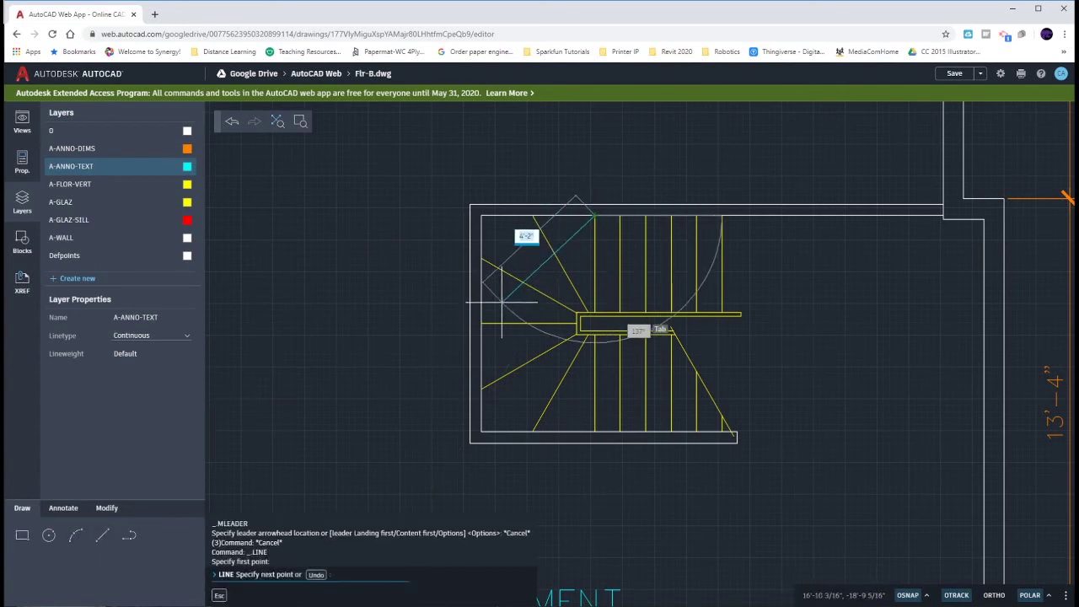
pyautogui.click(482, 323)
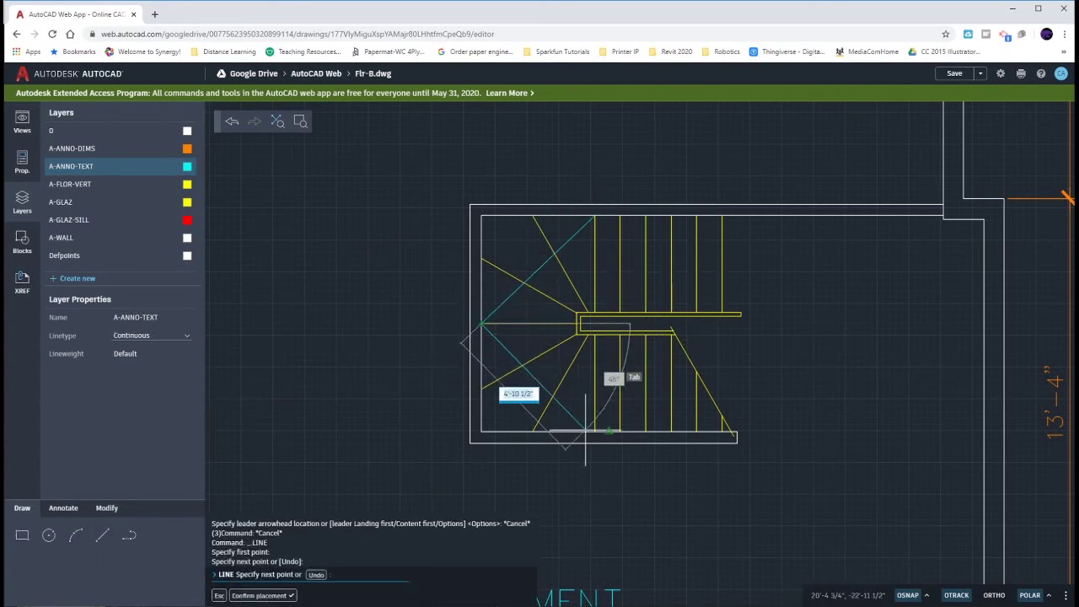
pyautogui.click(595, 430)
pyautogui.press('Escape')
pyautogui.press('Escape')
pyautogui.click(512, 298)
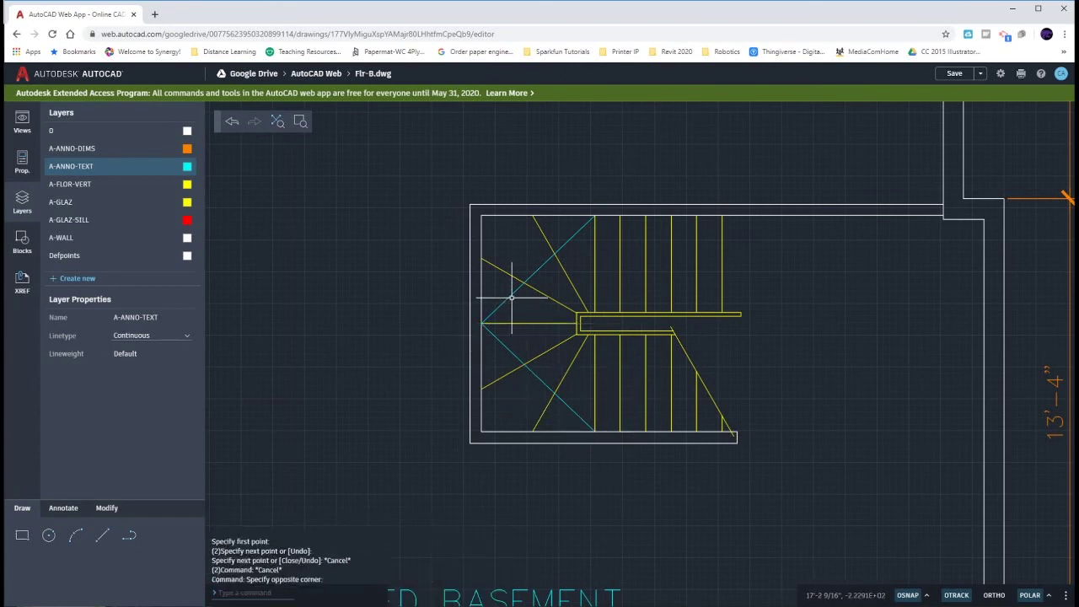
pyautogui.click(512, 345)
pyautogui.click(512, 353)
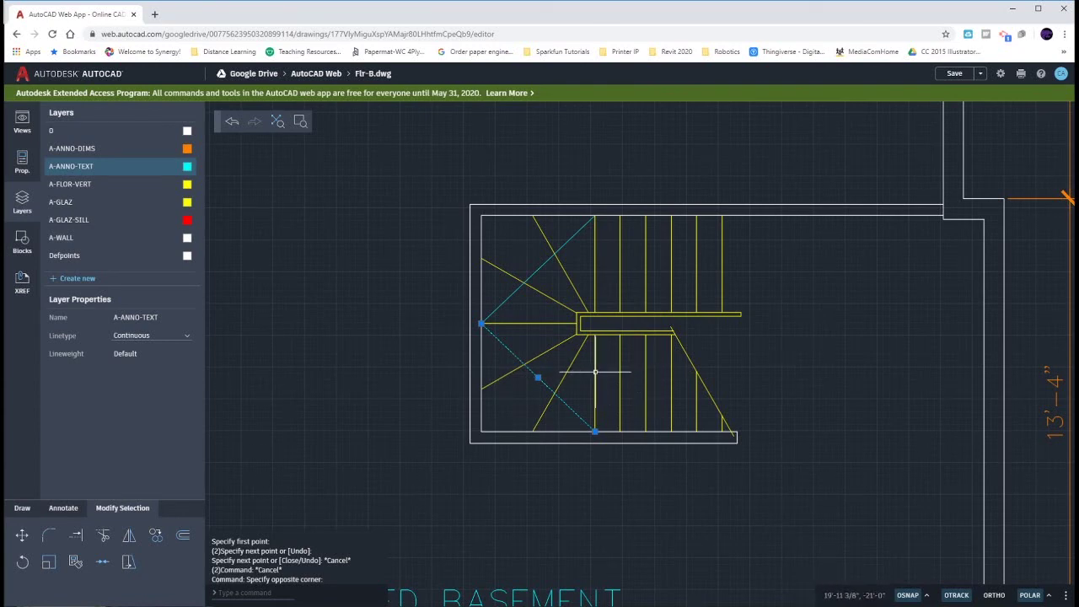
pyautogui.press('Escape')
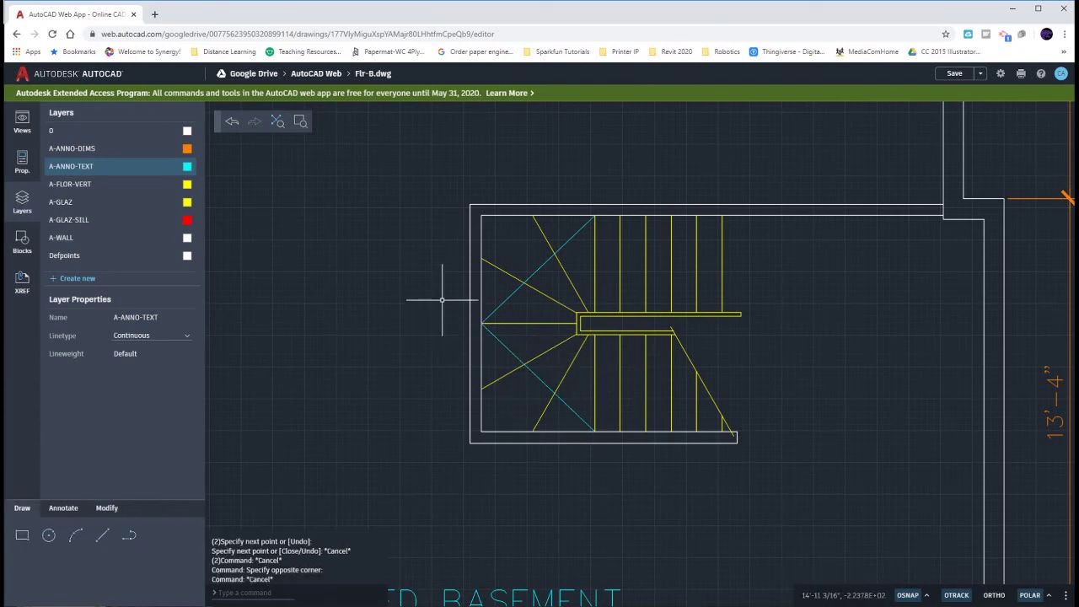
# Draw a 4'10 cyan guide line along the lower flight from the lower diagonal.
pyautogui.click(103, 538)
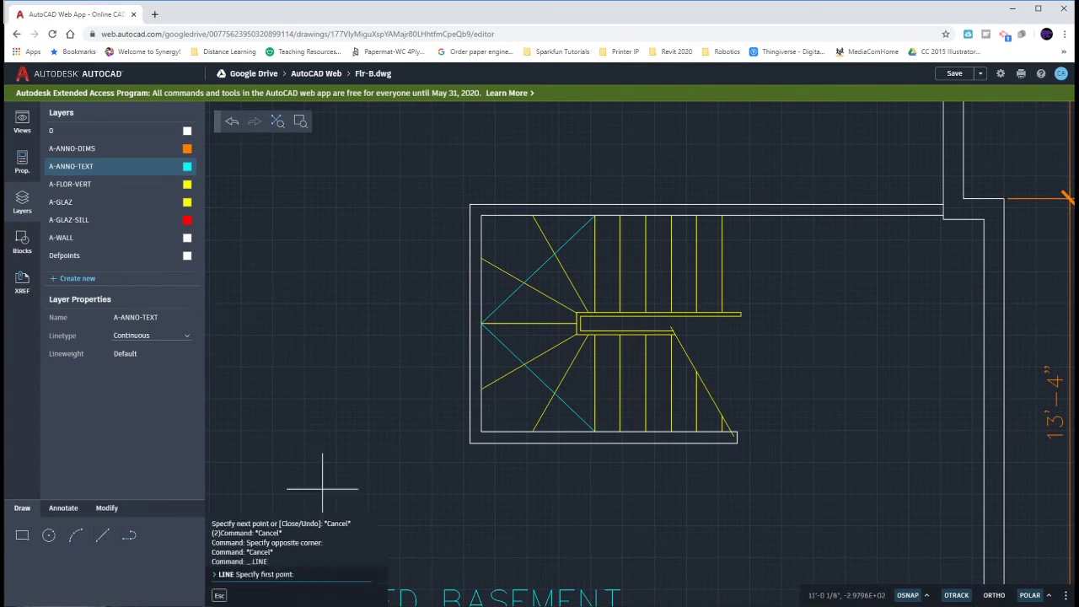
pyautogui.click(538, 377)
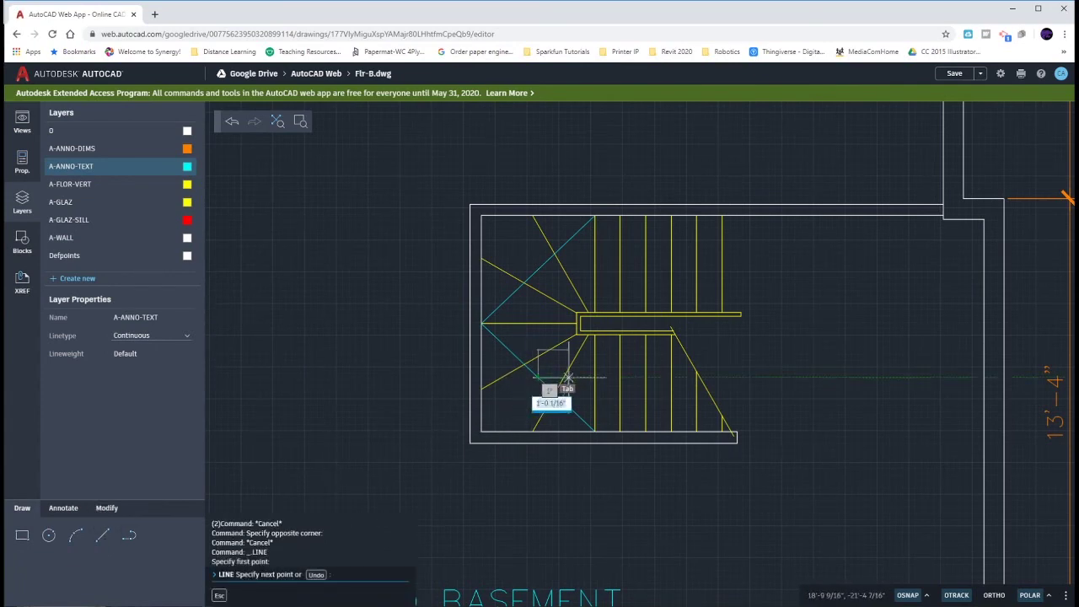
pyautogui.scroll(4, 665, 378)
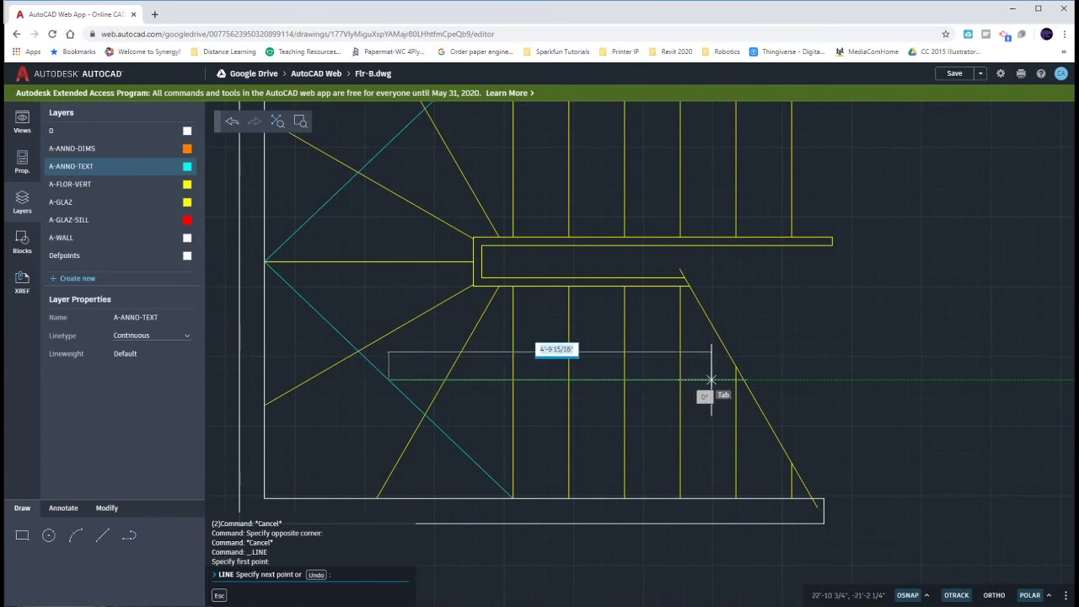
pyautogui.write("4'10")
pyautogui.press('Return')
pyautogui.press('Escape')
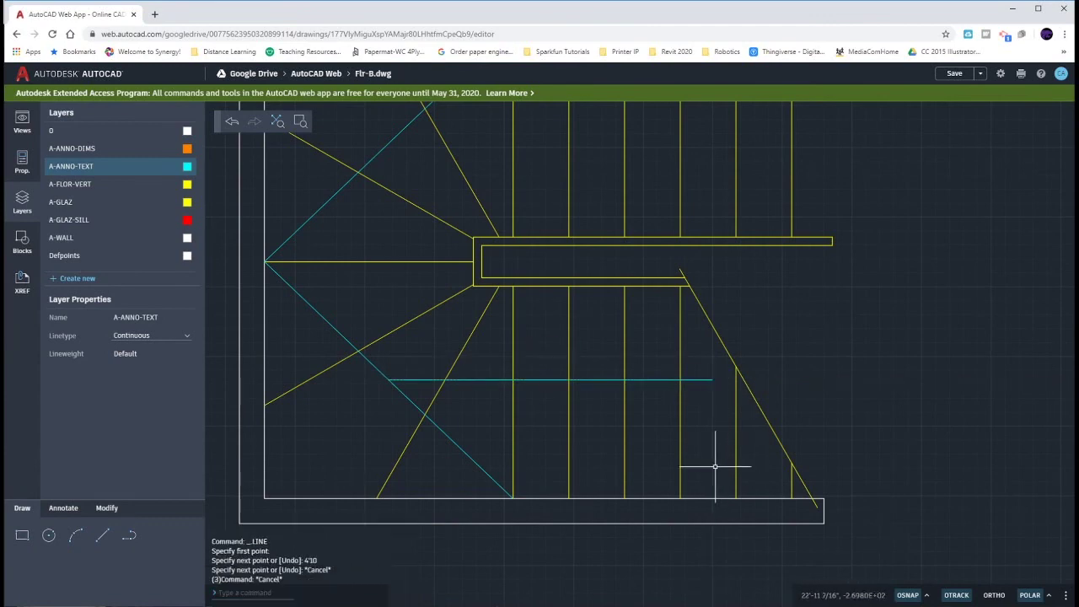
pyautogui.scroll(-3, 715, 465)
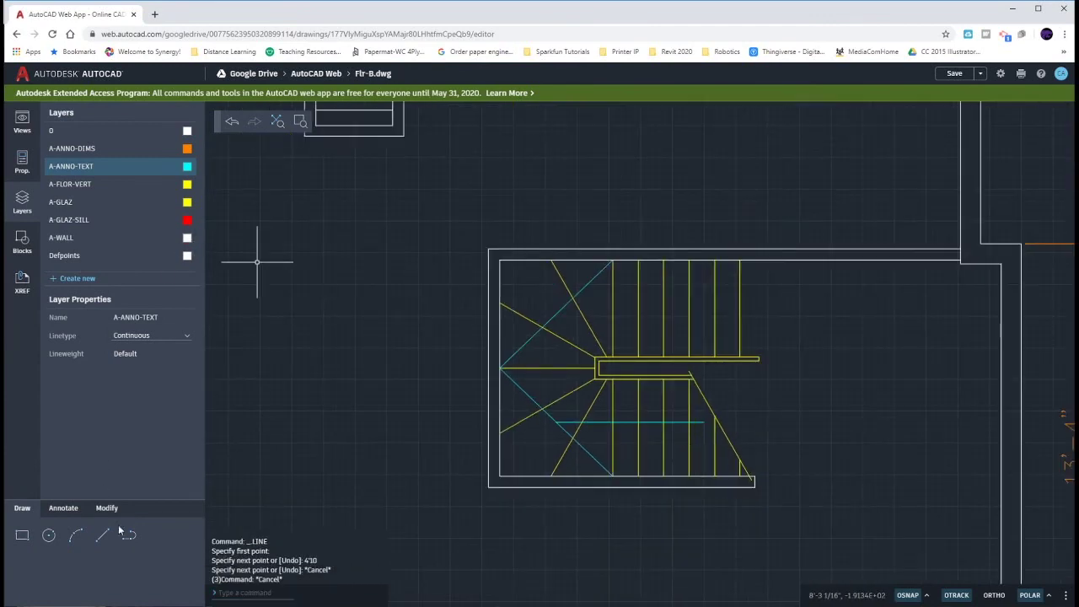
# Draw a cyan guide line along the upper flight starting on the upper diagonal.
pyautogui.click(109, 537)
pyautogui.click(556, 314)
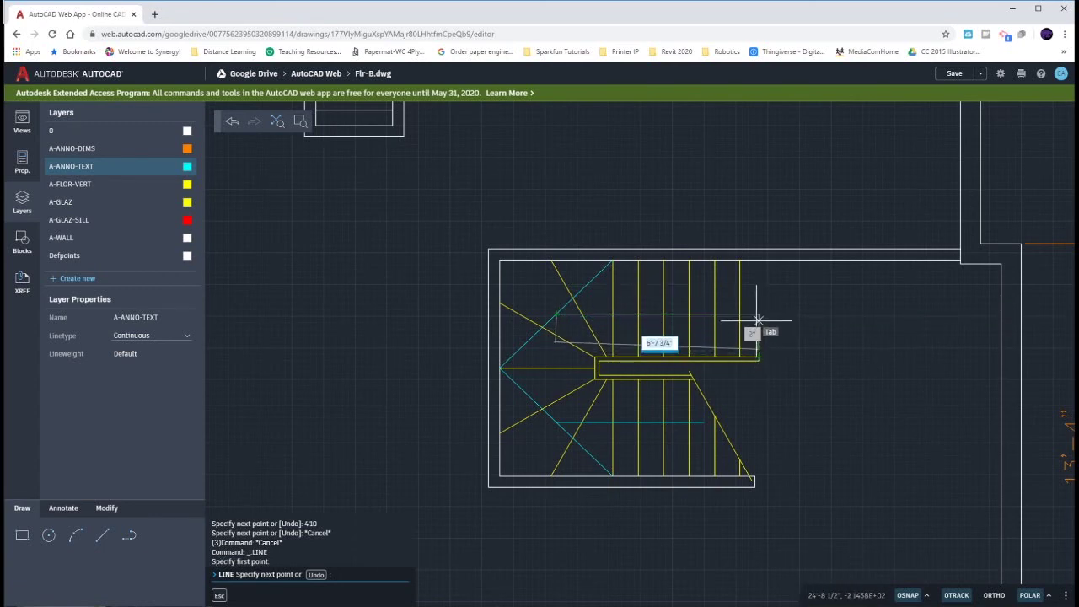
pyautogui.click(759, 314)
pyautogui.press('Escape')
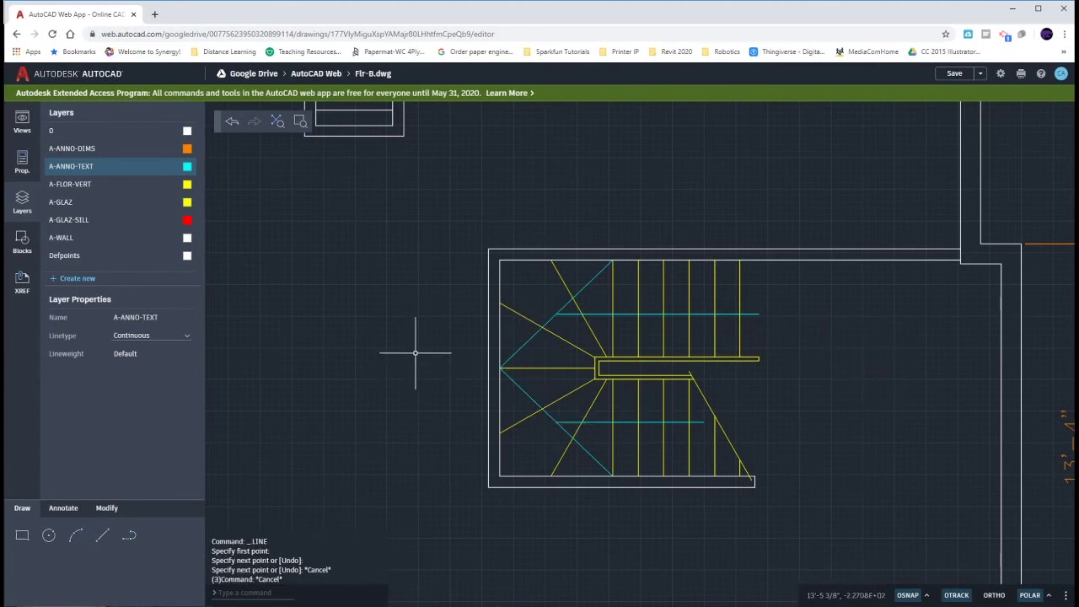
# Start a multileader set to a maximum of 4 points with a Straight leader type.
pyautogui.click(63, 509)
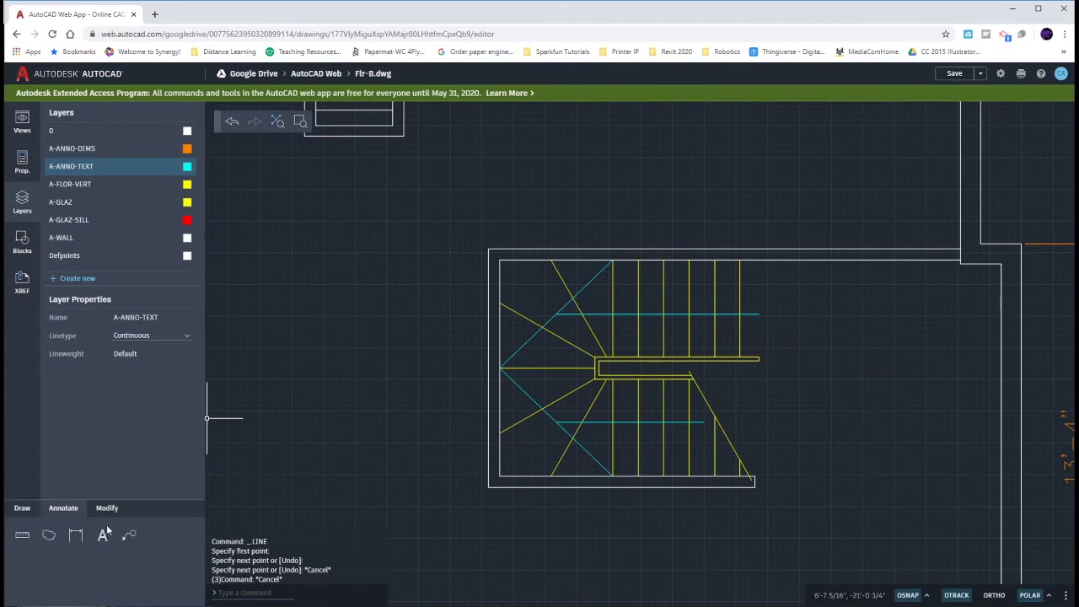
pyautogui.click(129, 537)
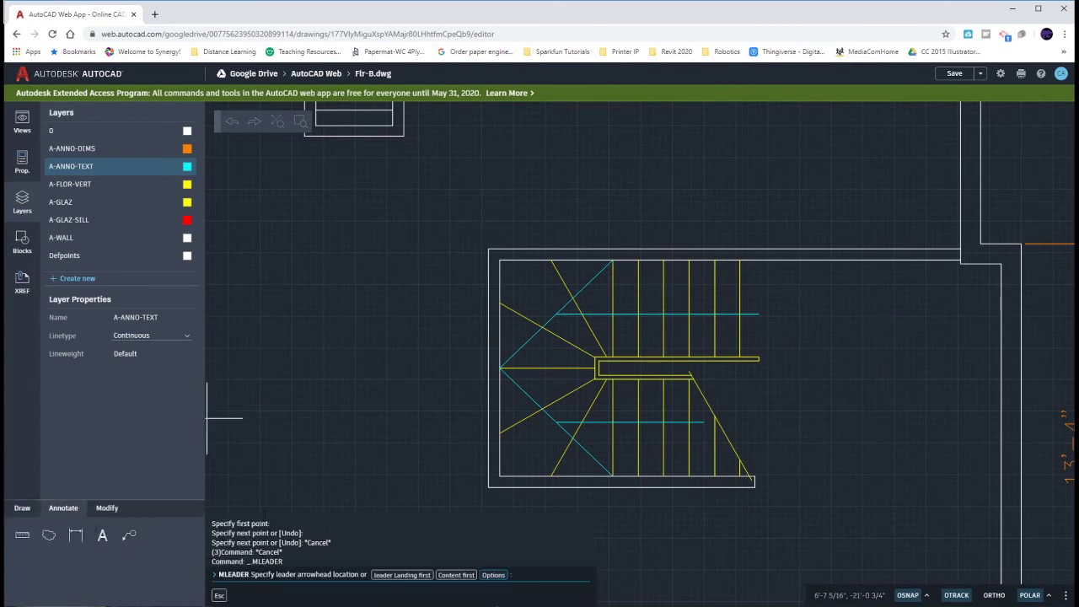
pyautogui.click(493, 576)
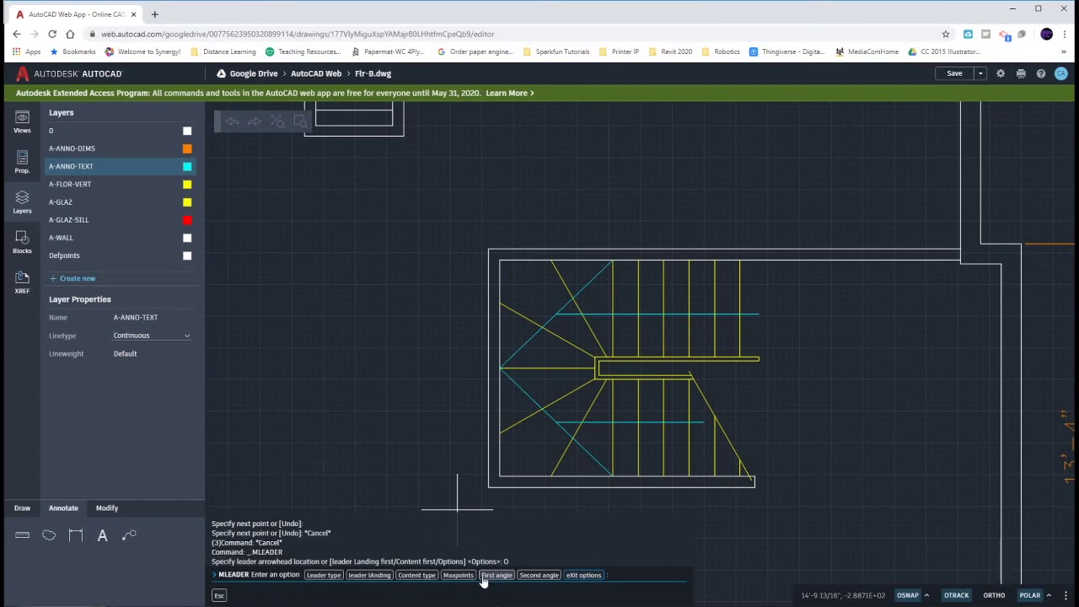
pyautogui.click(457, 575)
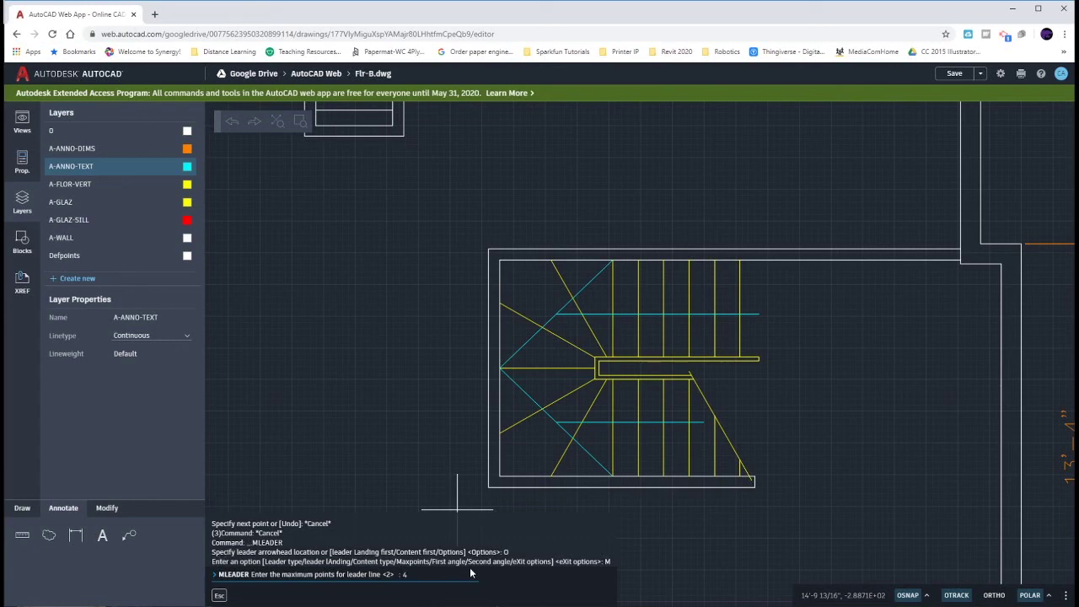
pyautogui.press('Return')
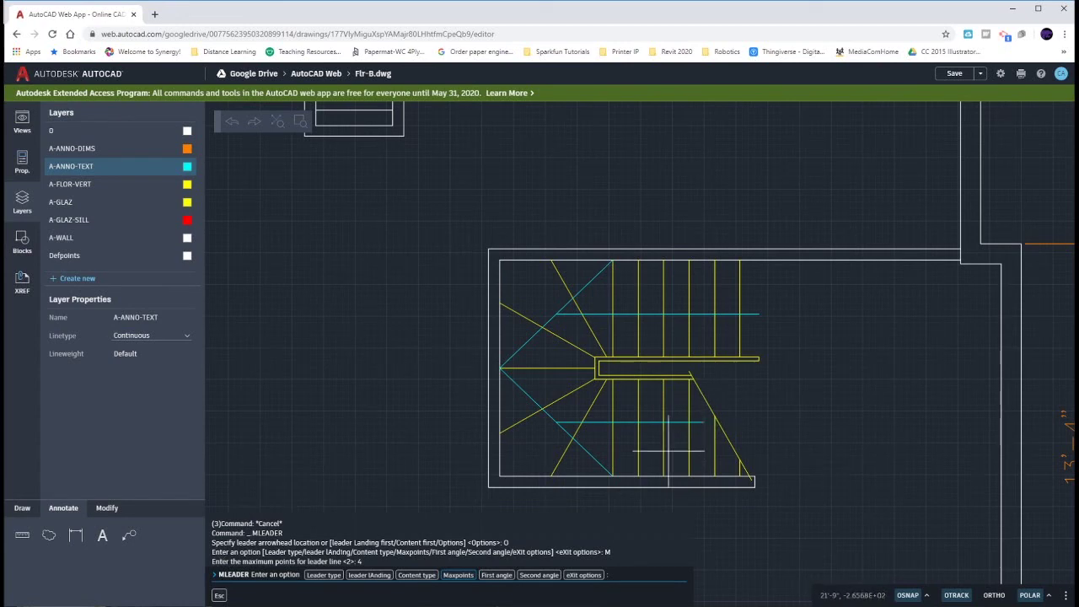
pyautogui.click(323, 575)
pyautogui.click(331, 575)
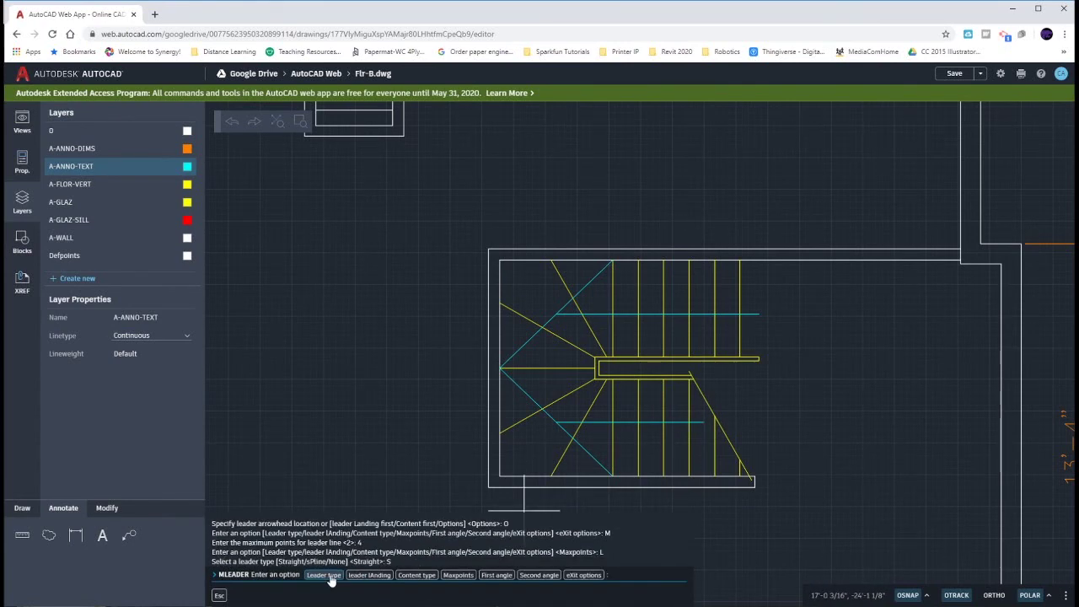
pyautogui.click(583, 575)
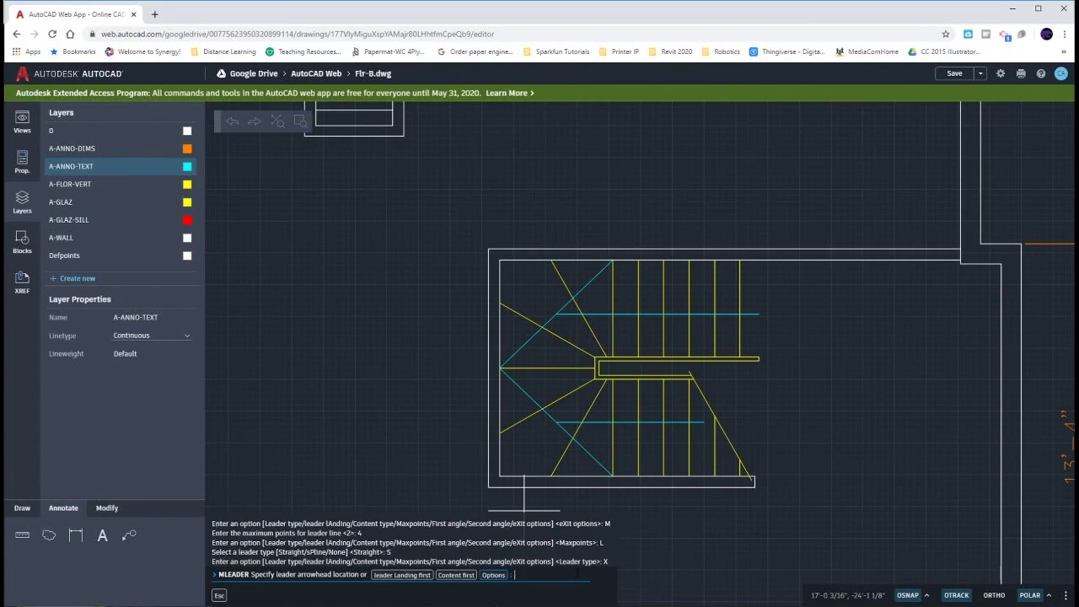
# Place the arrowhead on the lower flight, bend up at the upper guide line, and land past the upper flight.
pyautogui.click(705, 422)
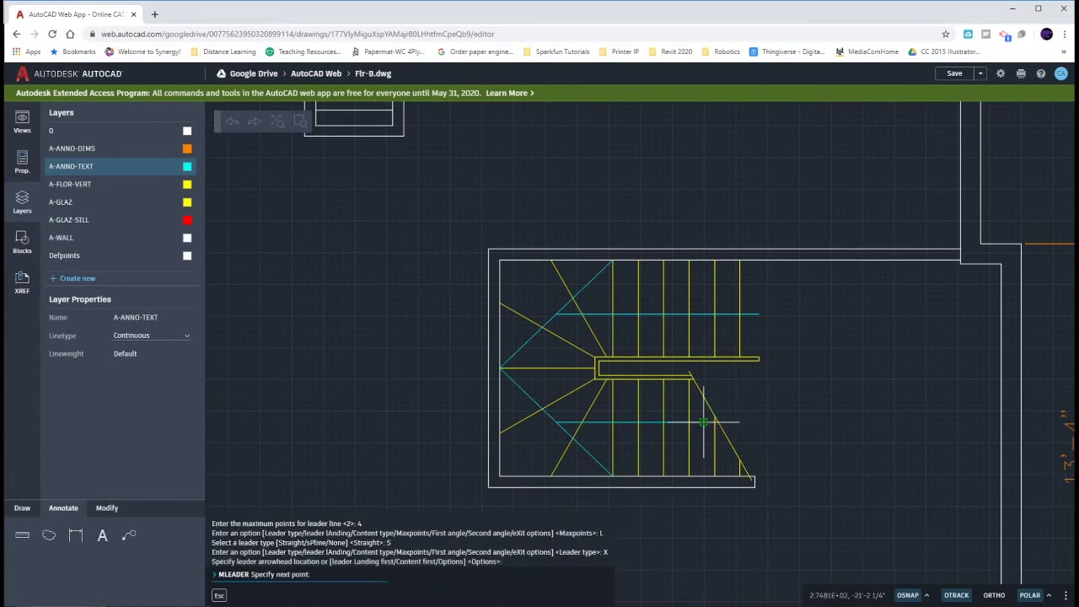
pyautogui.click(557, 422)
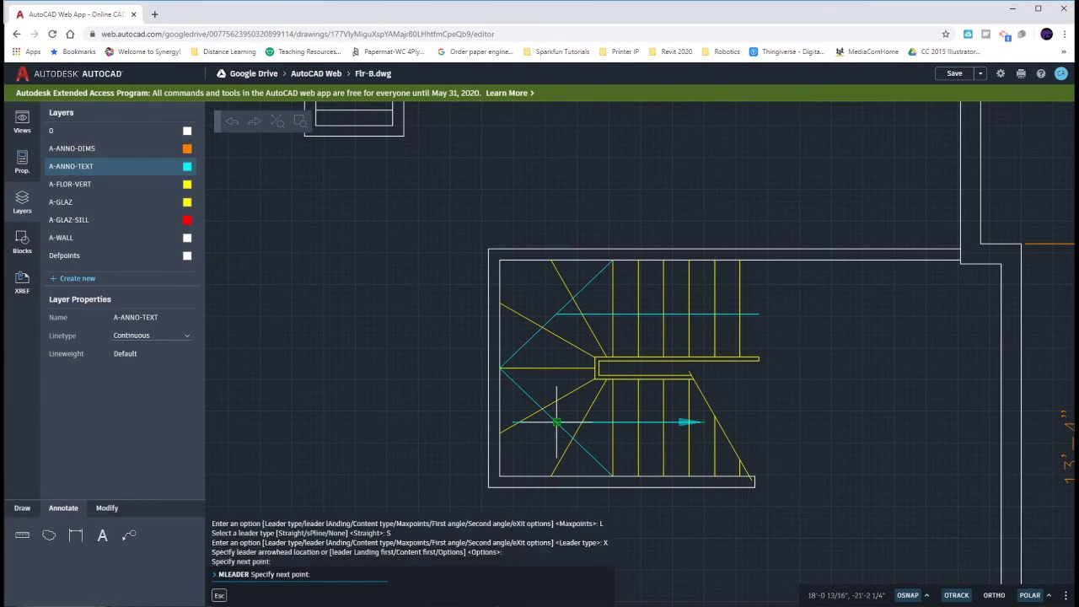
pyautogui.click(557, 315)
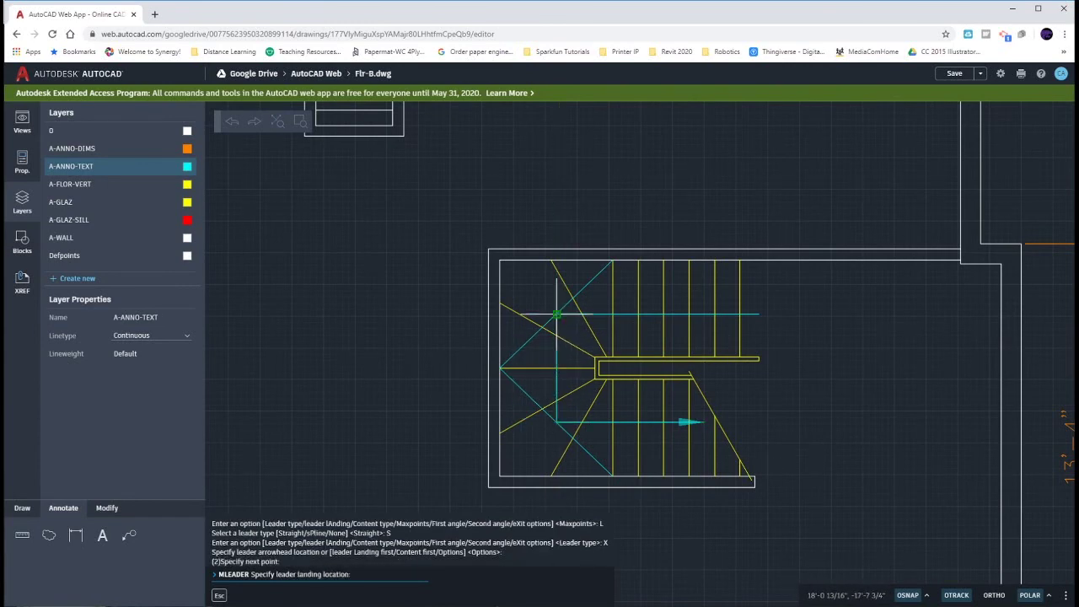
pyautogui.click(759, 315)
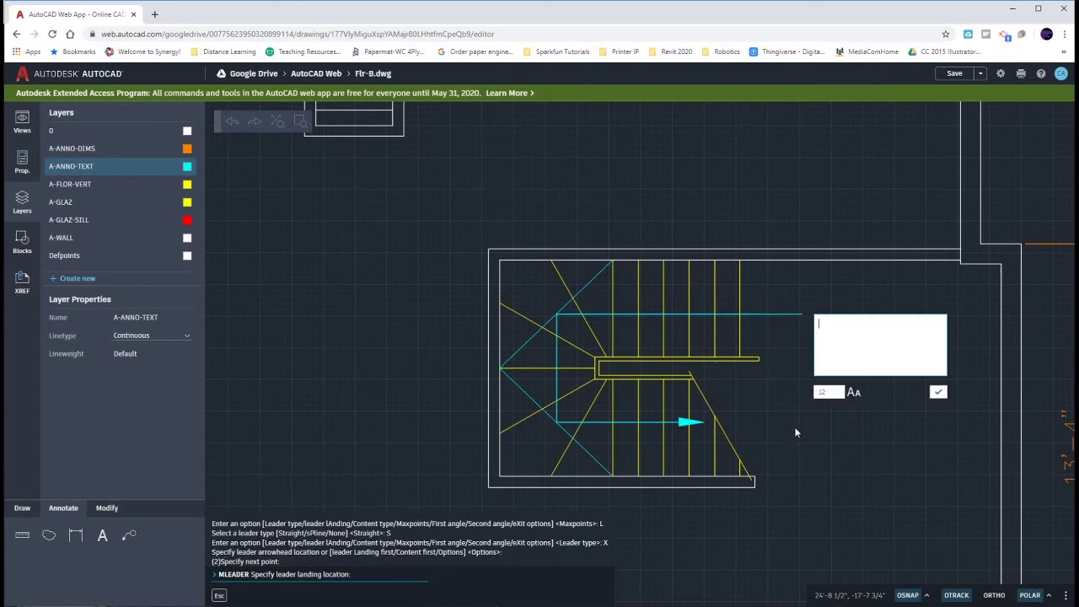
# Finish the leader without text and erase the lower and upper cyan guide lines.
pyautogui.click(939, 393)
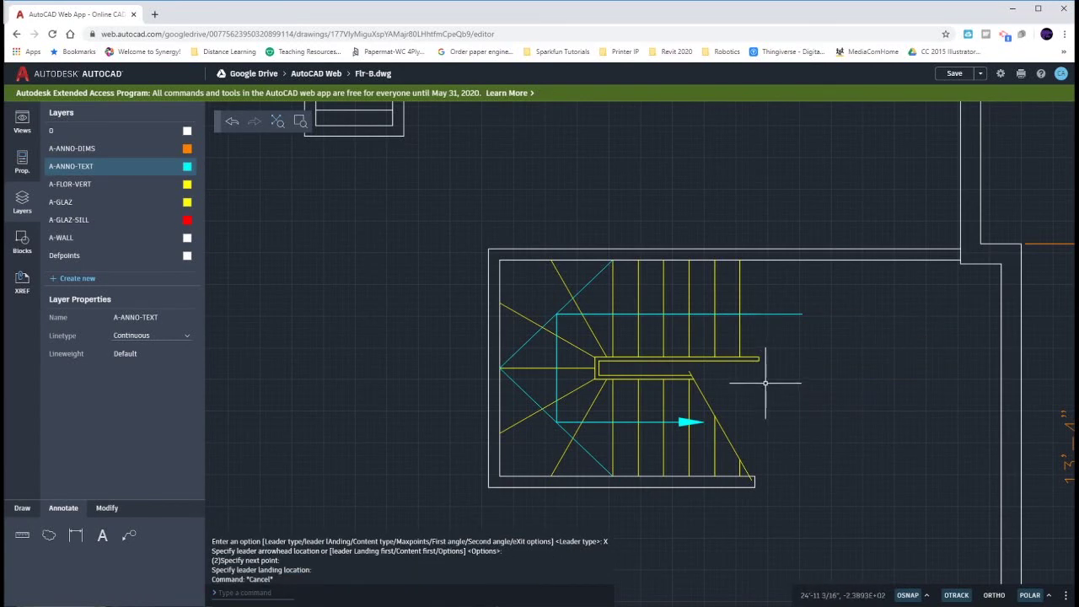
pyautogui.click(549, 413)
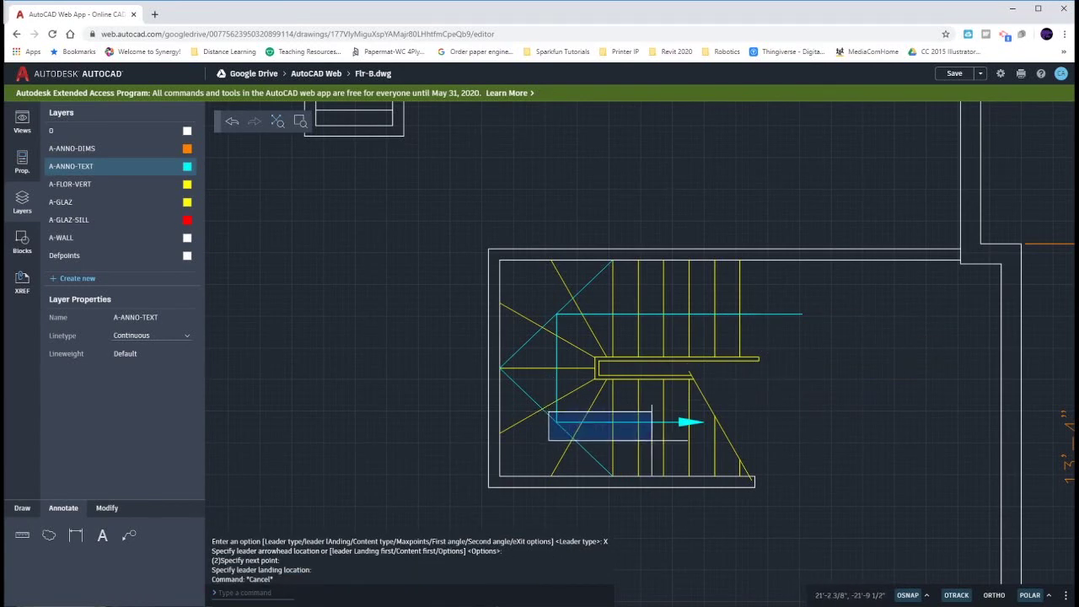
pyautogui.click(710, 435)
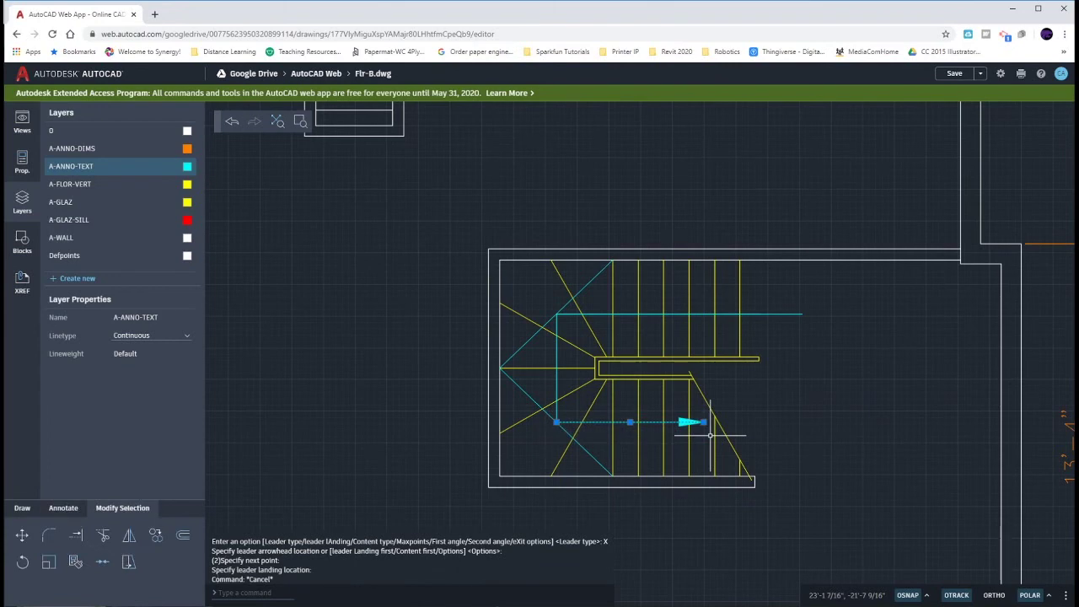
pyautogui.press('Delete')
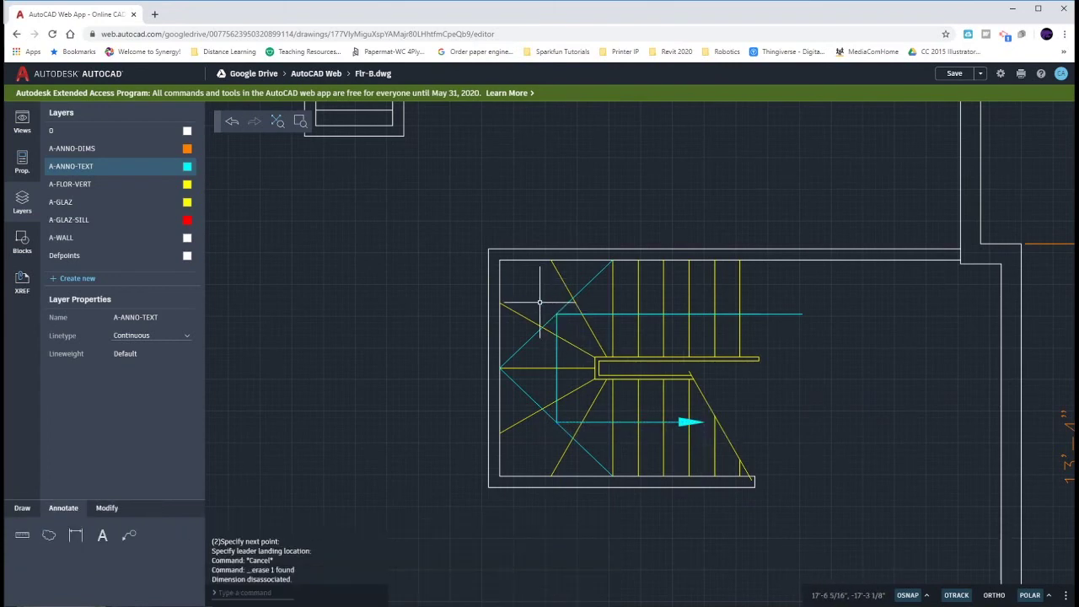
pyautogui.click(542, 300)
pyautogui.click(826, 329)
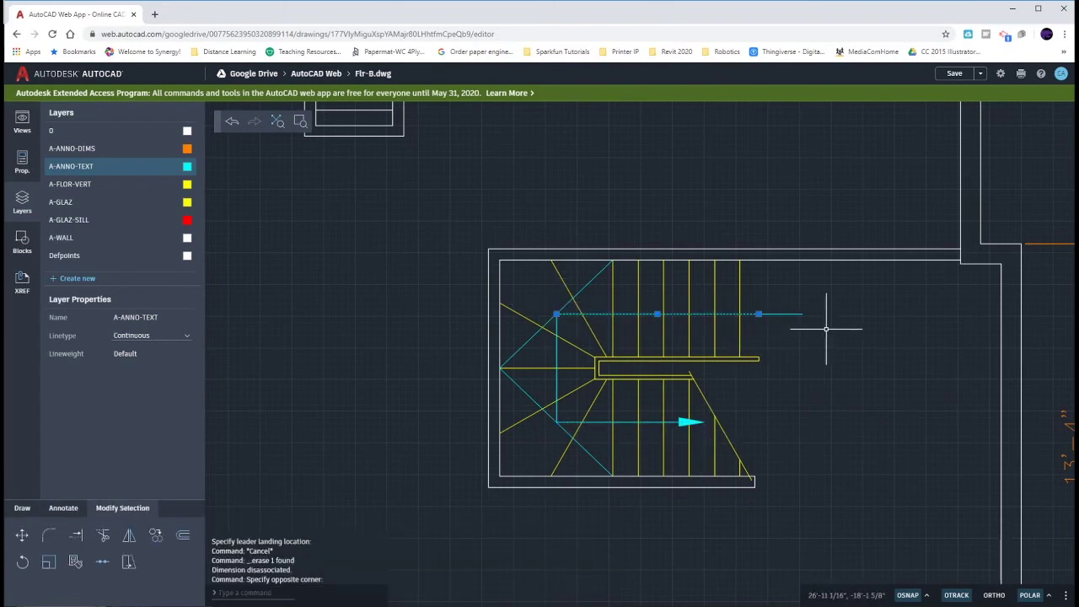
pyautogui.press('Delete')
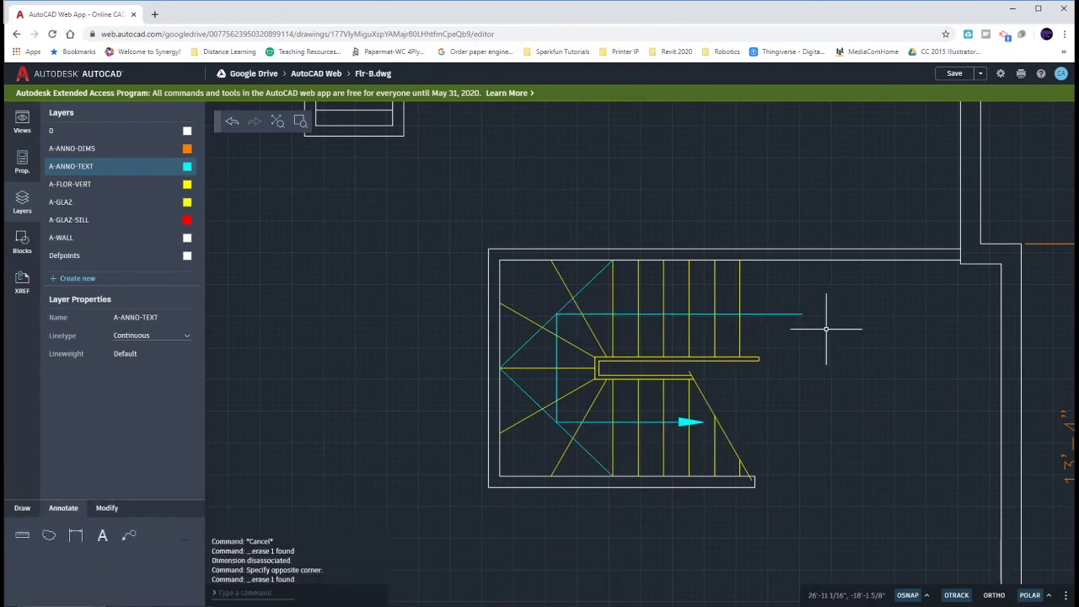
# Erase both cyan diagonals across the winder.
pyautogui.click(577, 299)
pyautogui.click(522, 375)
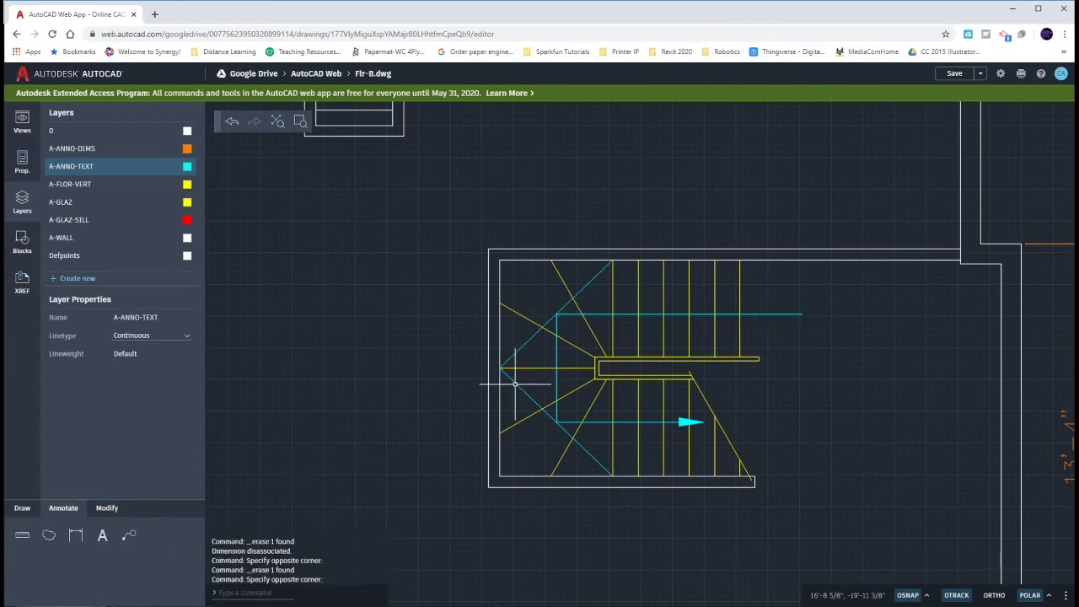
pyautogui.click(515, 383)
pyautogui.press('Delete')
pyautogui.click(517, 354)
pyautogui.press('Delete')
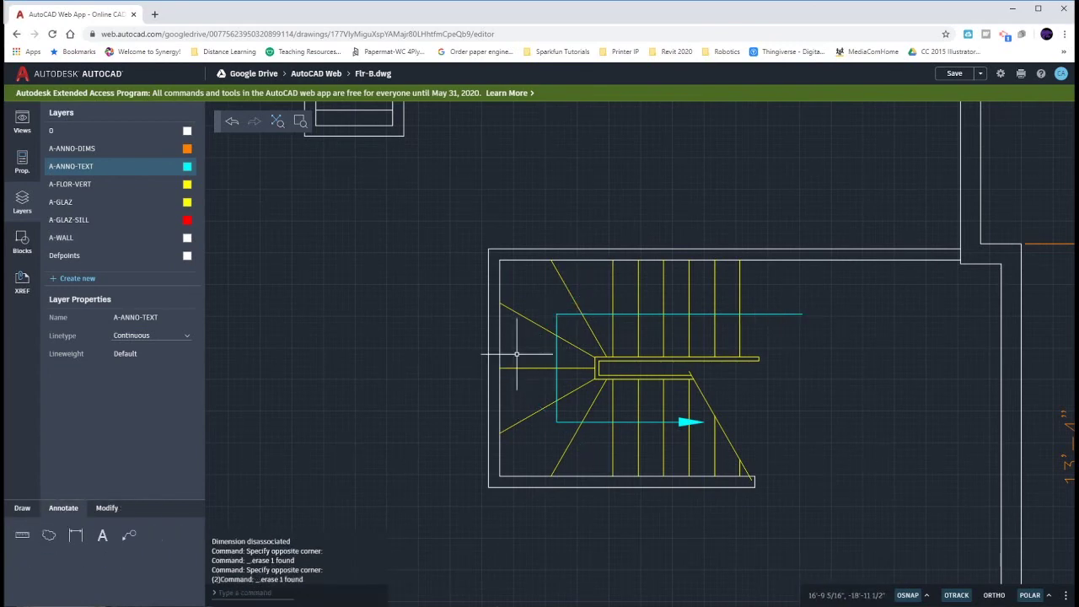
# Centre the stair in view and set ML_12 as the current multileader style in Properties.
pyautogui.scroll(1, 817, 320)
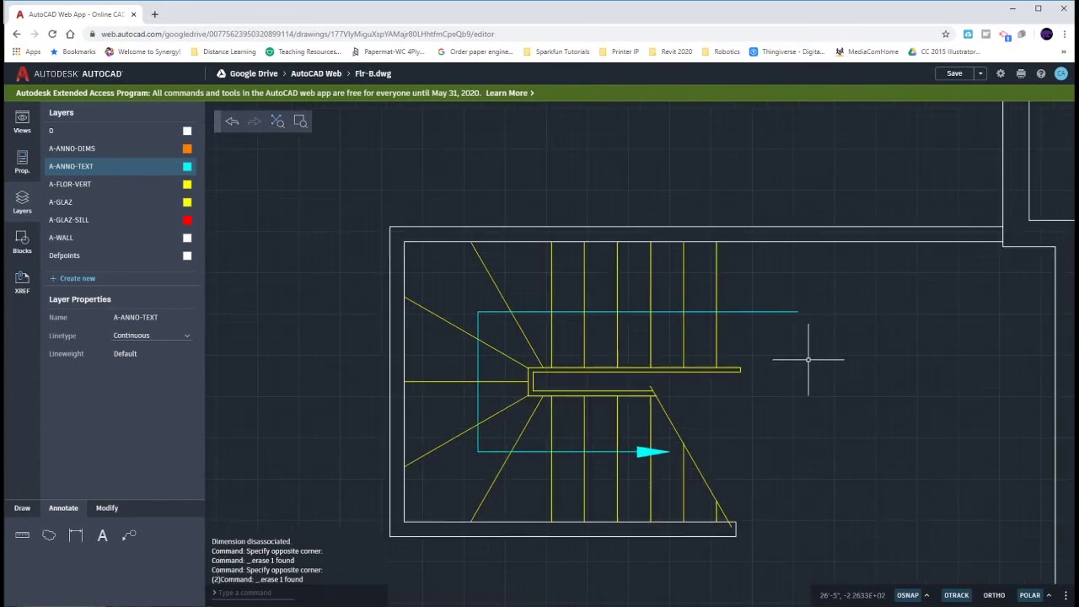
pyautogui.moveTo(842, 360); pyautogui.dragTo(788, 370, button='middle')
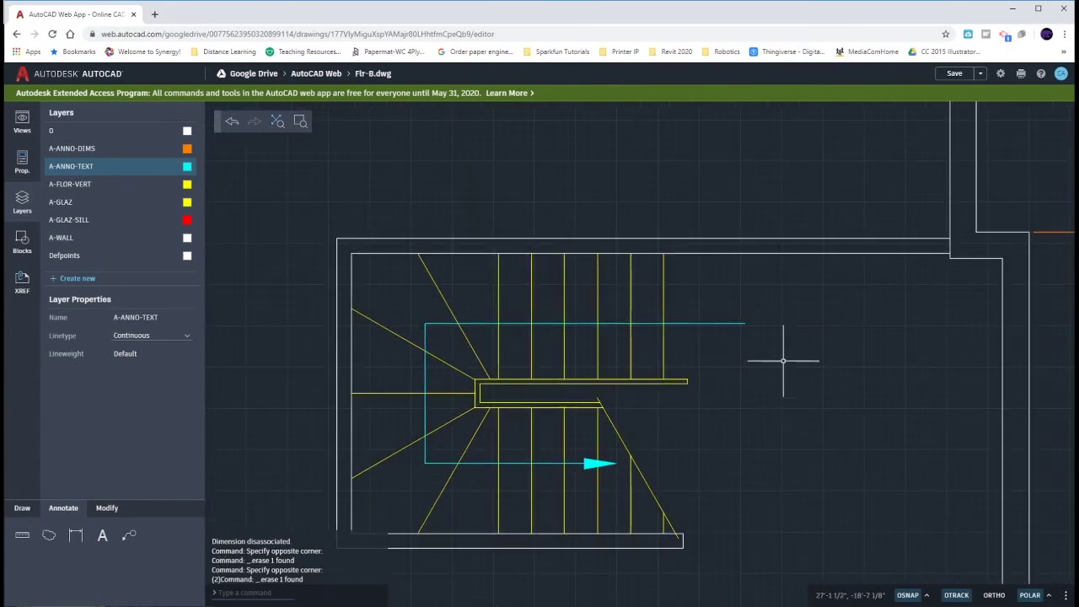
pyautogui.click(761, 314)
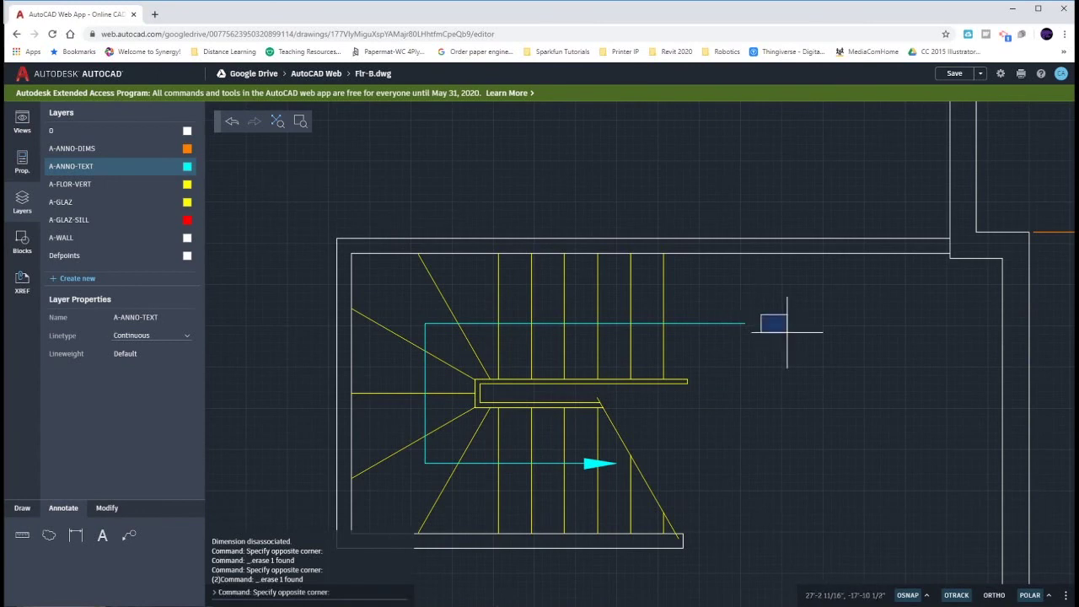
pyautogui.click(936, 357)
pyautogui.click(510, 293)
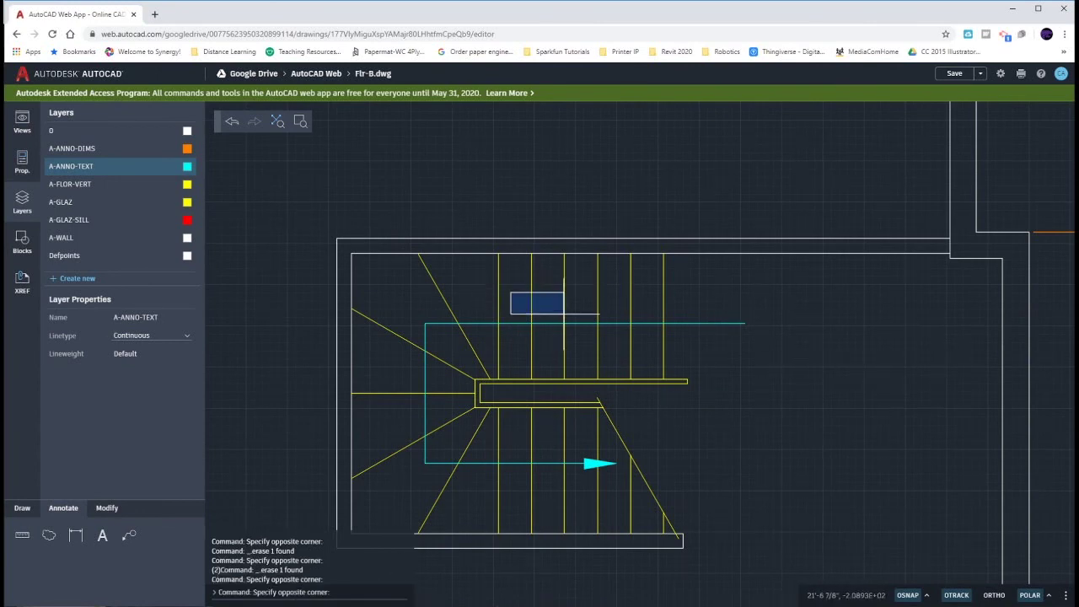
pyautogui.click(665, 317)
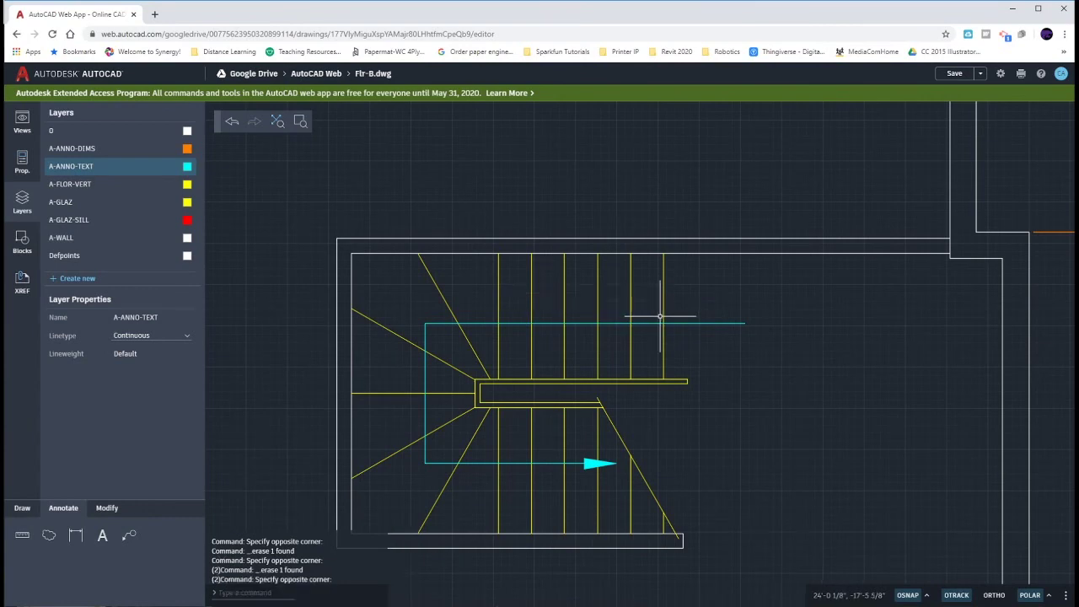
pyautogui.click(23, 164)
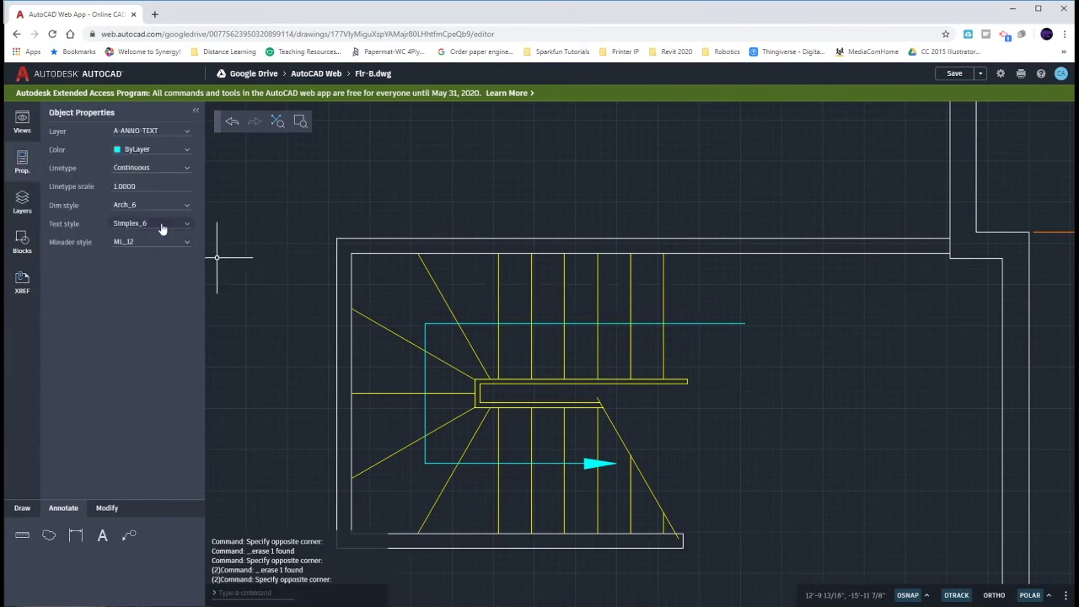
pyautogui.click(189, 243)
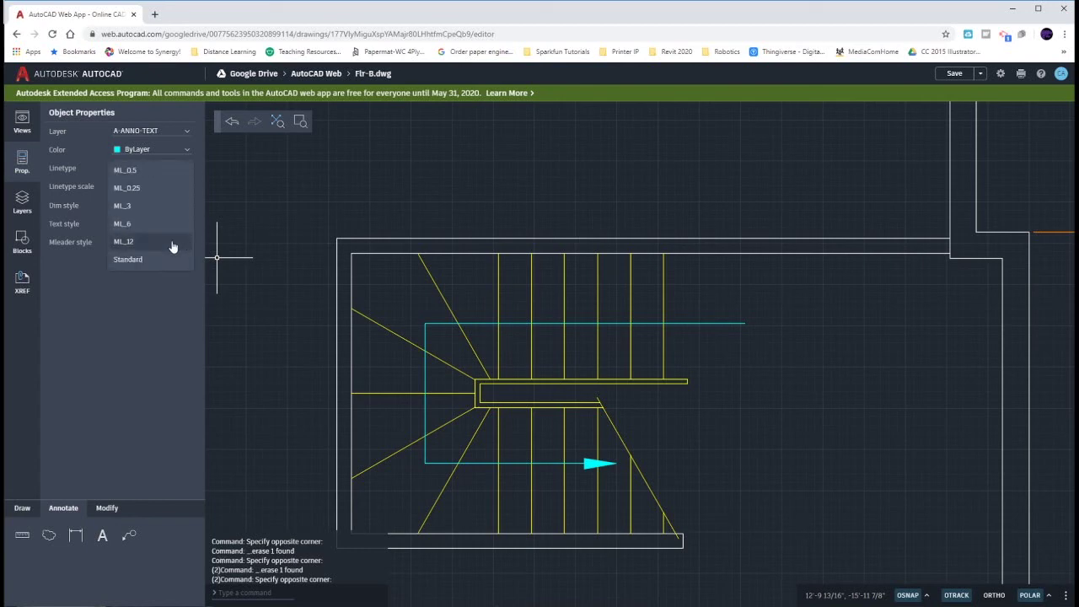
pyautogui.click(172, 246)
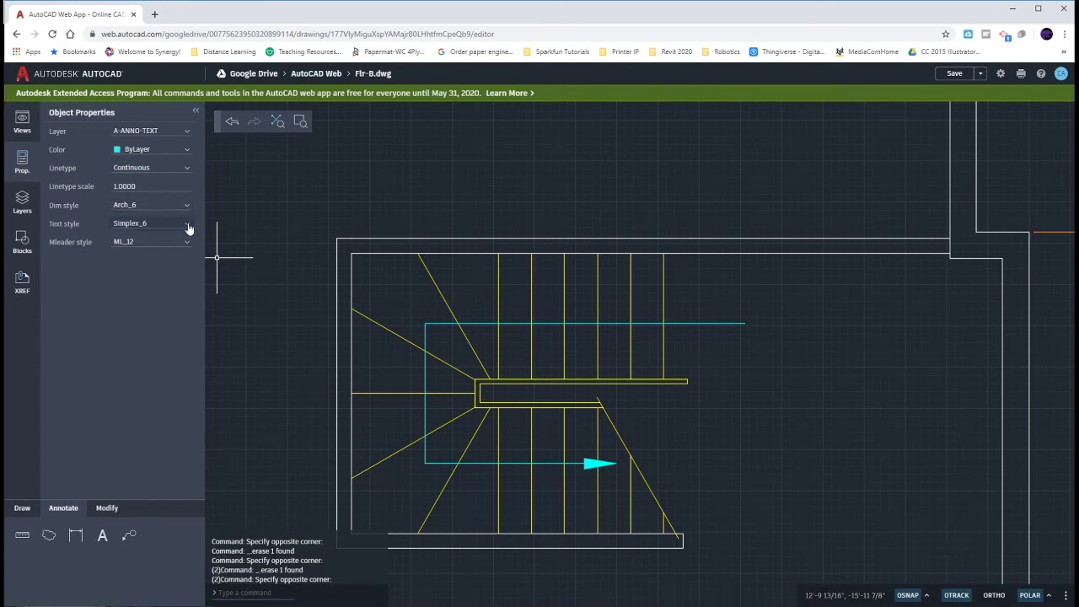
# Create a multiline text box above the stairs reading 'STAIR UP'.
pyautogui.click(102, 535)
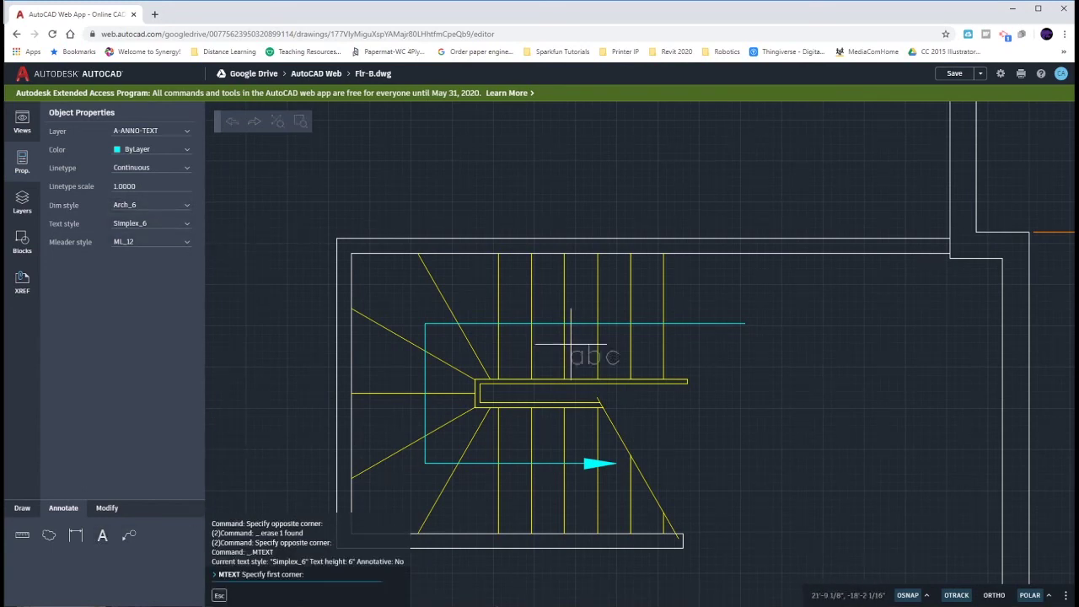
pyautogui.click(512, 282)
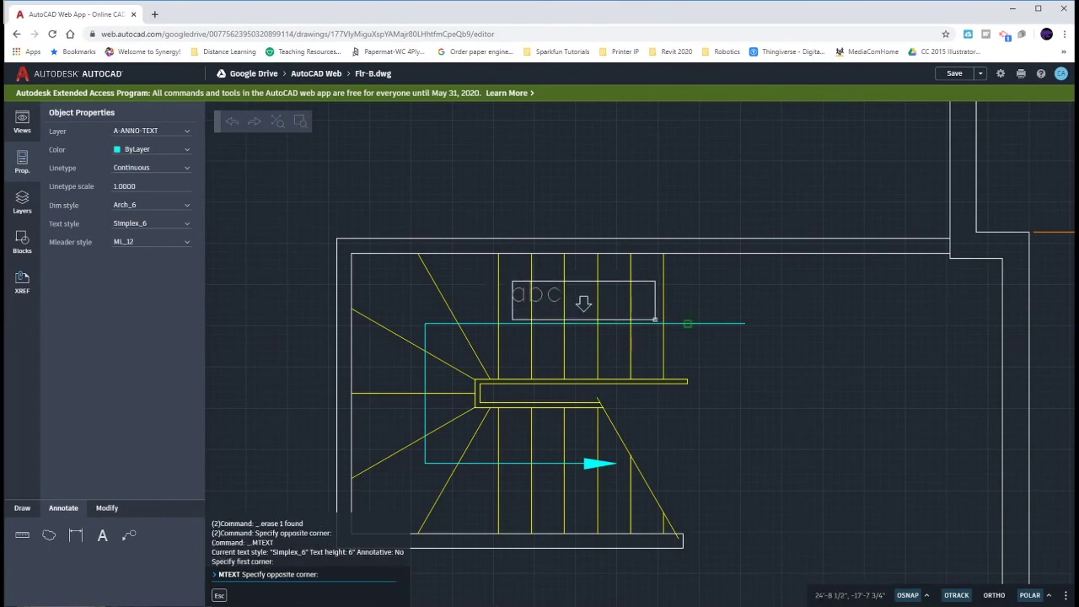
pyautogui.click(658, 319)
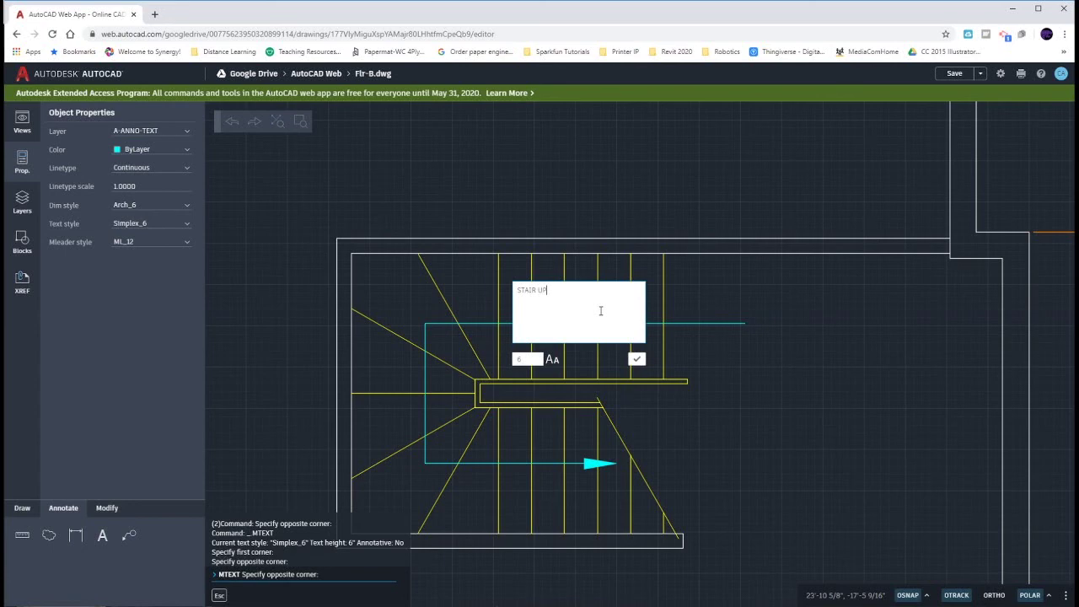
pyautogui.click(638, 359)
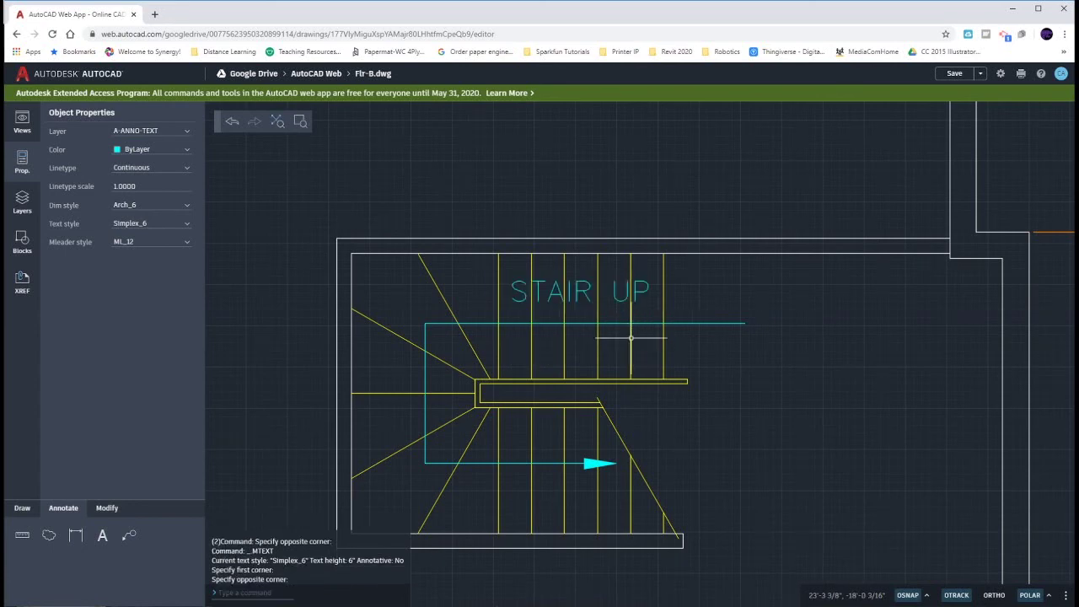
# Move the STAIR UP text slightly down so it sits just above the top arrow line.
pyautogui.click(650, 295)
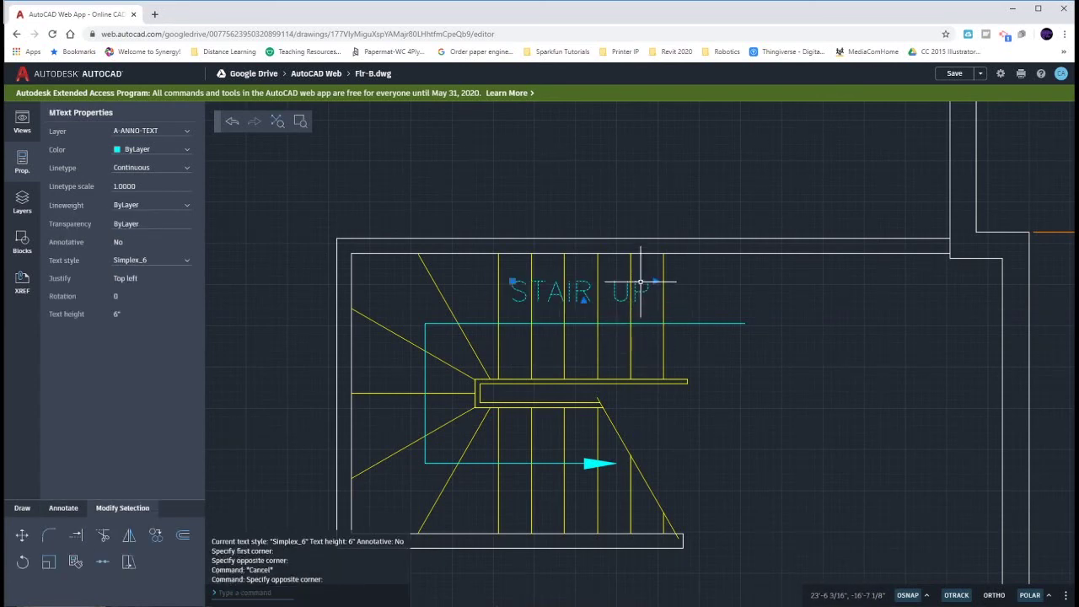
pyautogui.write('m')
pyautogui.press('Return')
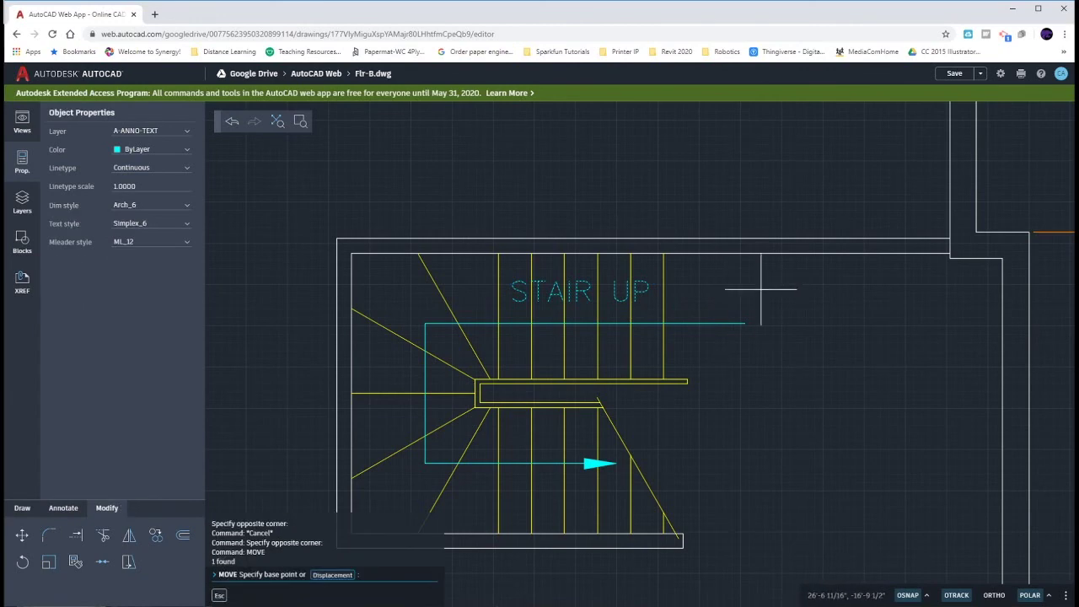
pyautogui.click(758, 287)
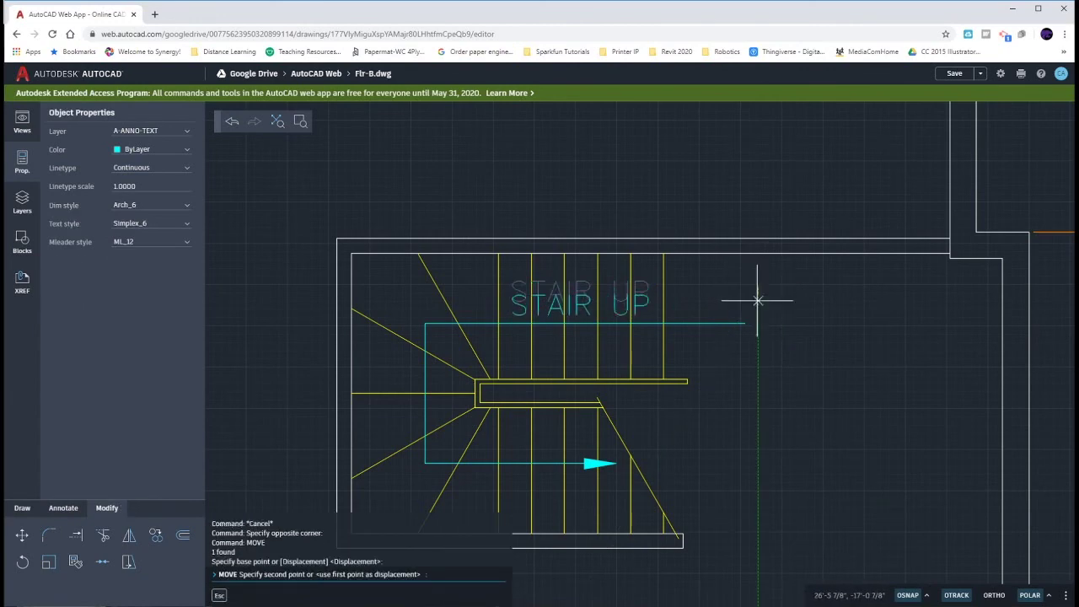
pyautogui.click(759, 300)
pyautogui.press('Escape')
pyautogui.press('Escape')
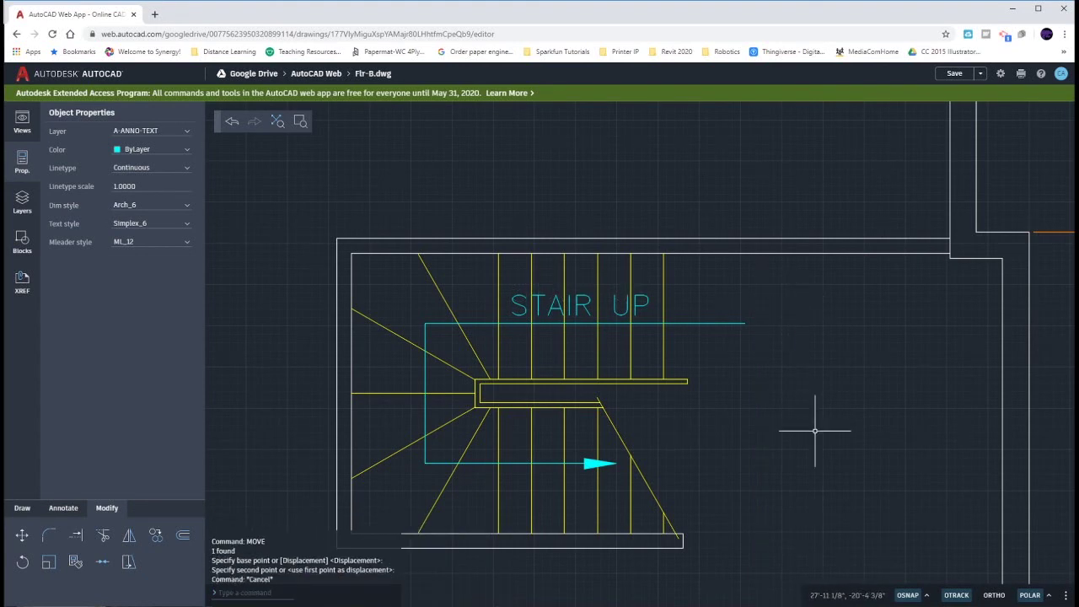
# Quick-save Flr-B.dwg from the full-plan view, then select the stair multileader.
pyautogui.scroll(-6, 815, 438)
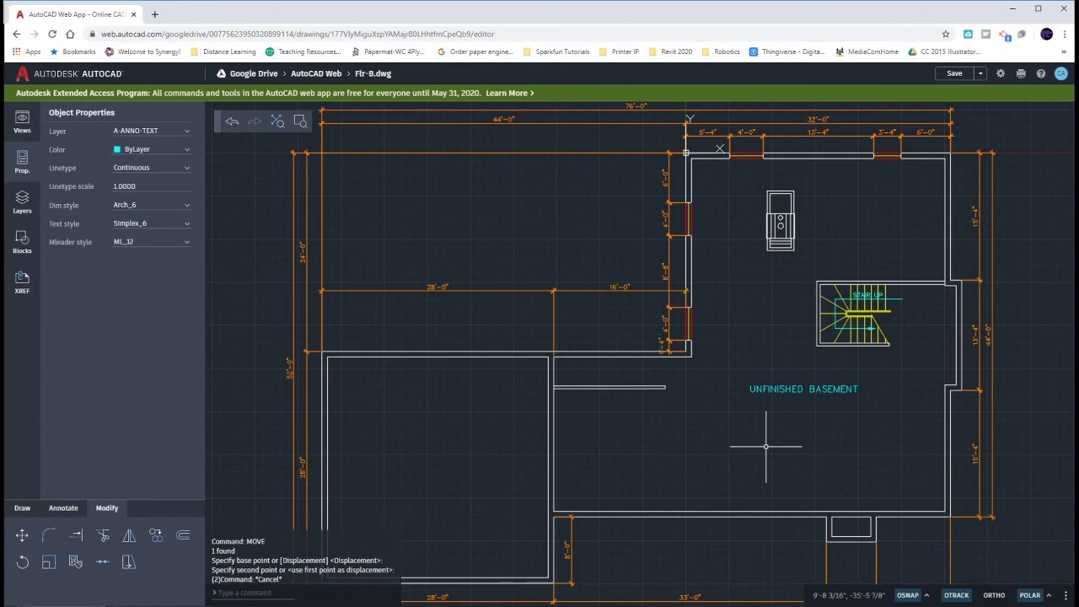
pyautogui.click(955, 73)
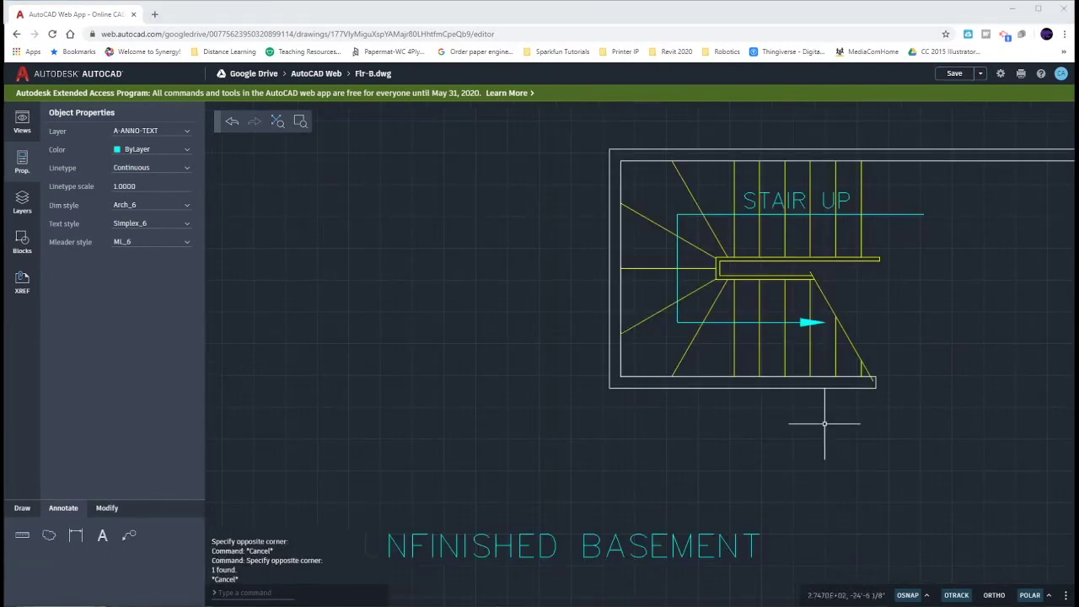
pyautogui.click(807, 326)
# Change the cyan stair arrow multileader to the ML_6 style in Properties.
pyautogui.click(189, 264)
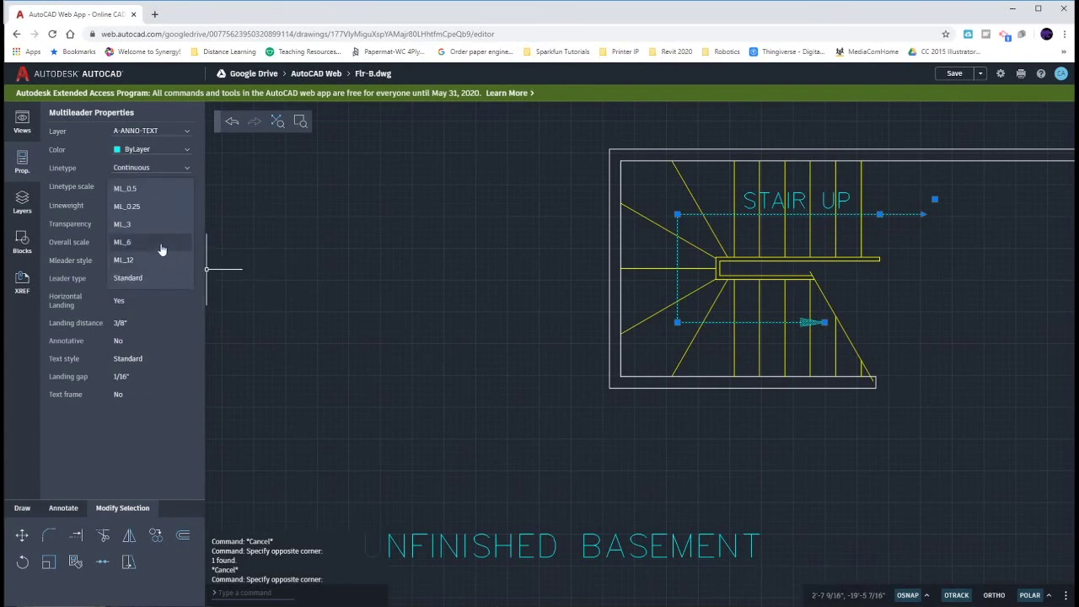
pyautogui.click(161, 244)
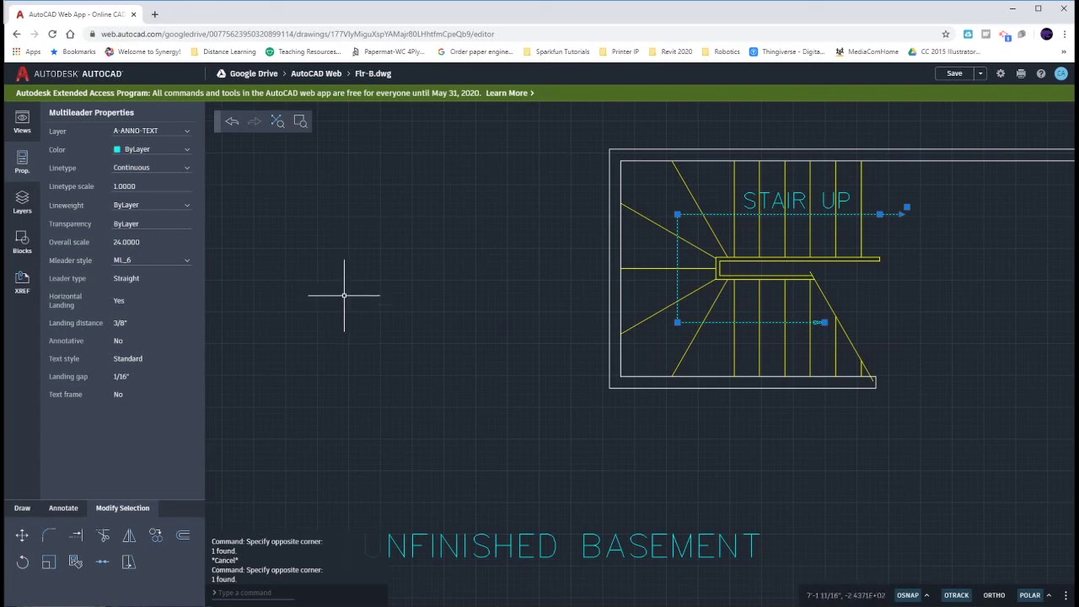
pyautogui.press('Escape')
# Make ML_6 the current default multileader style.
pyautogui.click(667, 334)
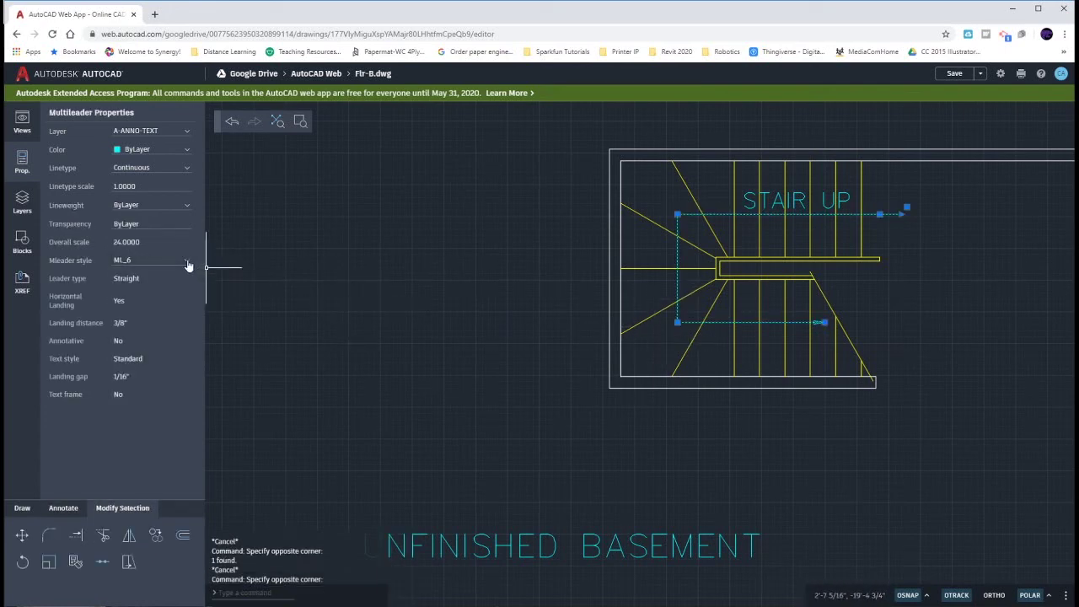
pyautogui.click(187, 262)
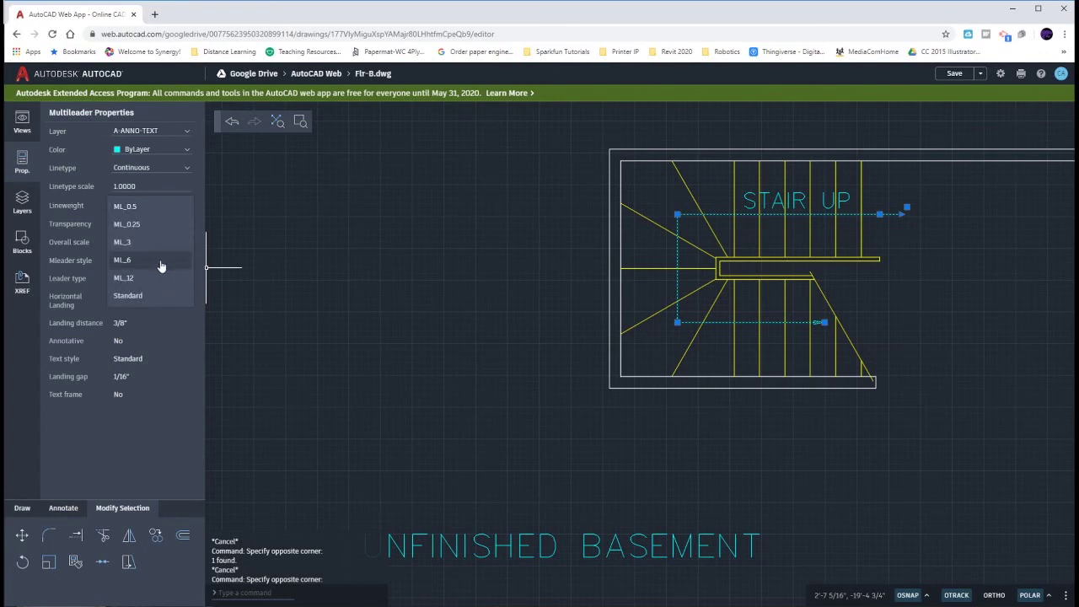
pyautogui.click(161, 267)
pyautogui.click(248, 258)
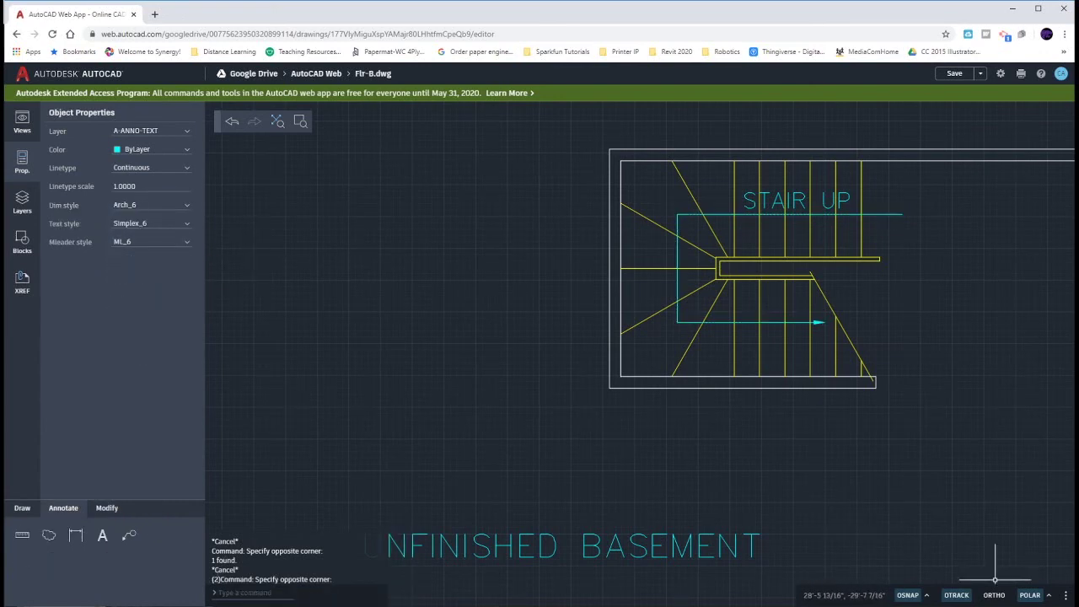